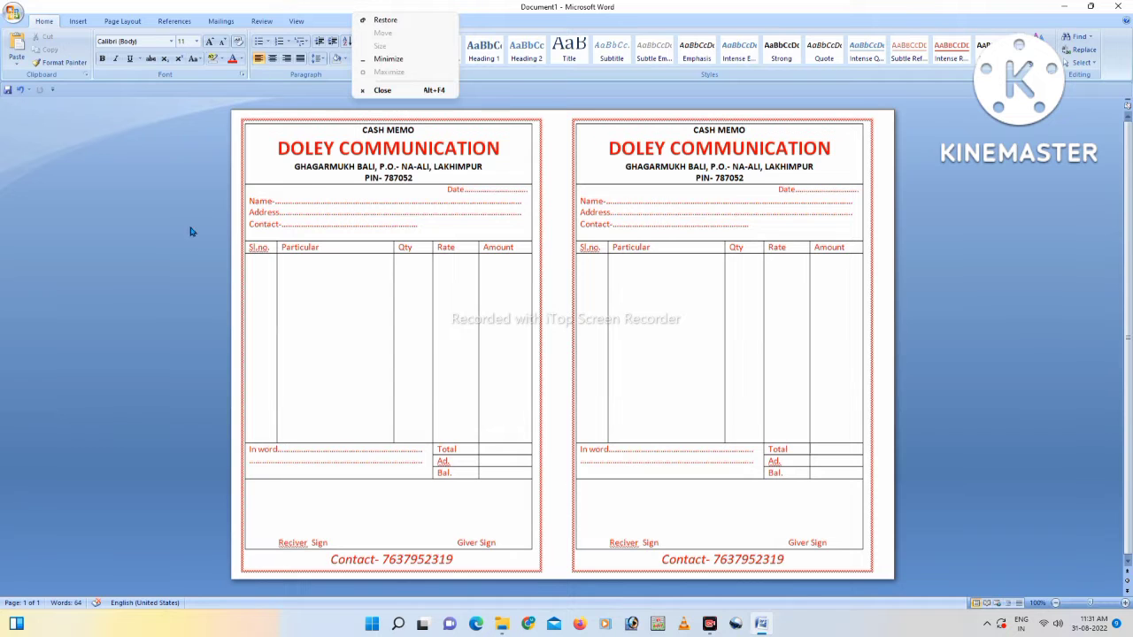
pyautogui.click(191, 230)
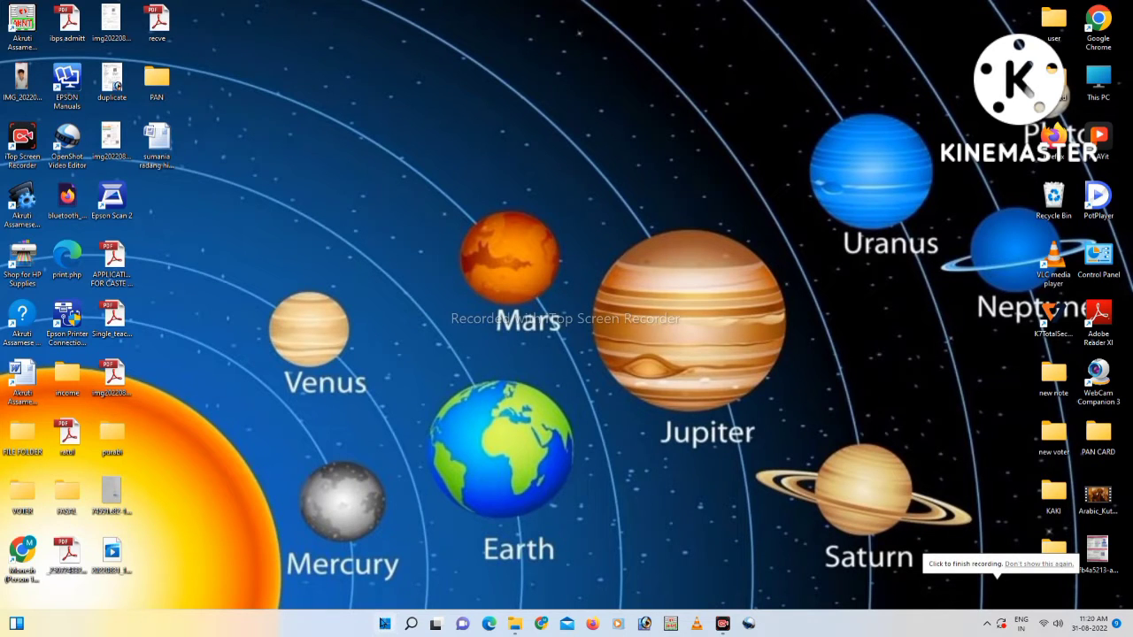
# Search Windows for "wo" and open Microsoft Office Word 2007 with a blank document.
pyautogui.click(385, 624)
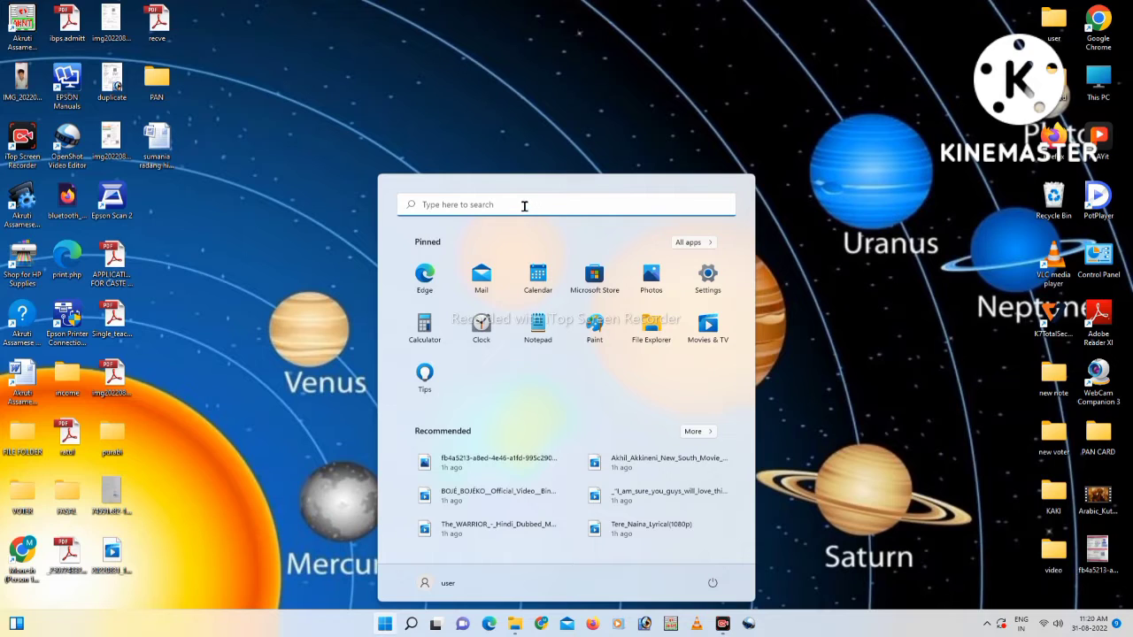
pyautogui.press('Escape')
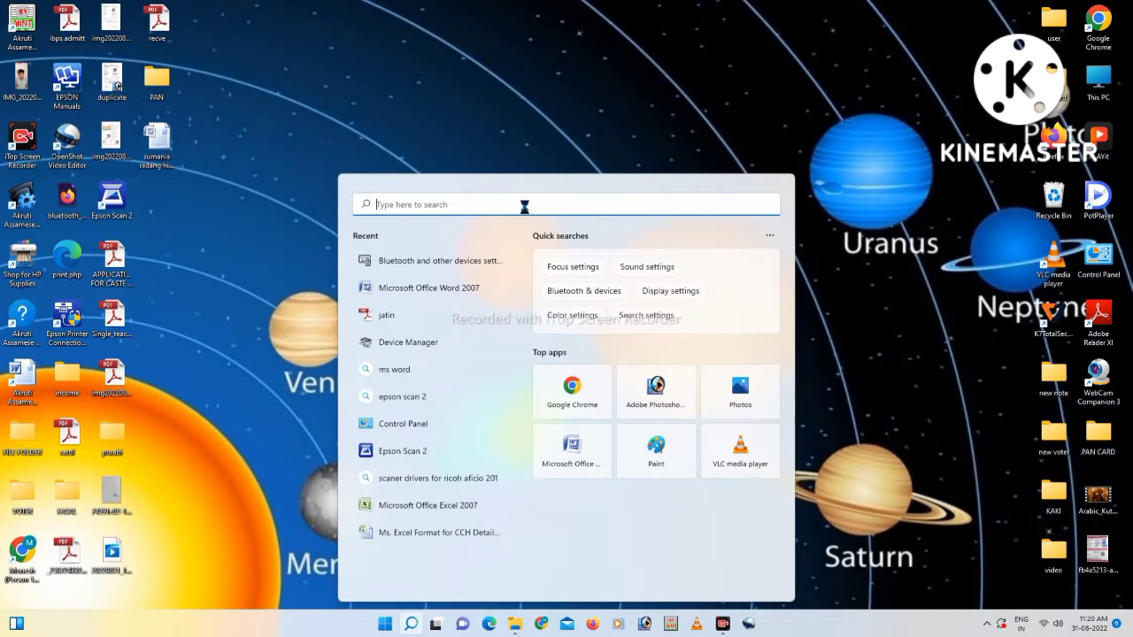
pyautogui.write('woir')
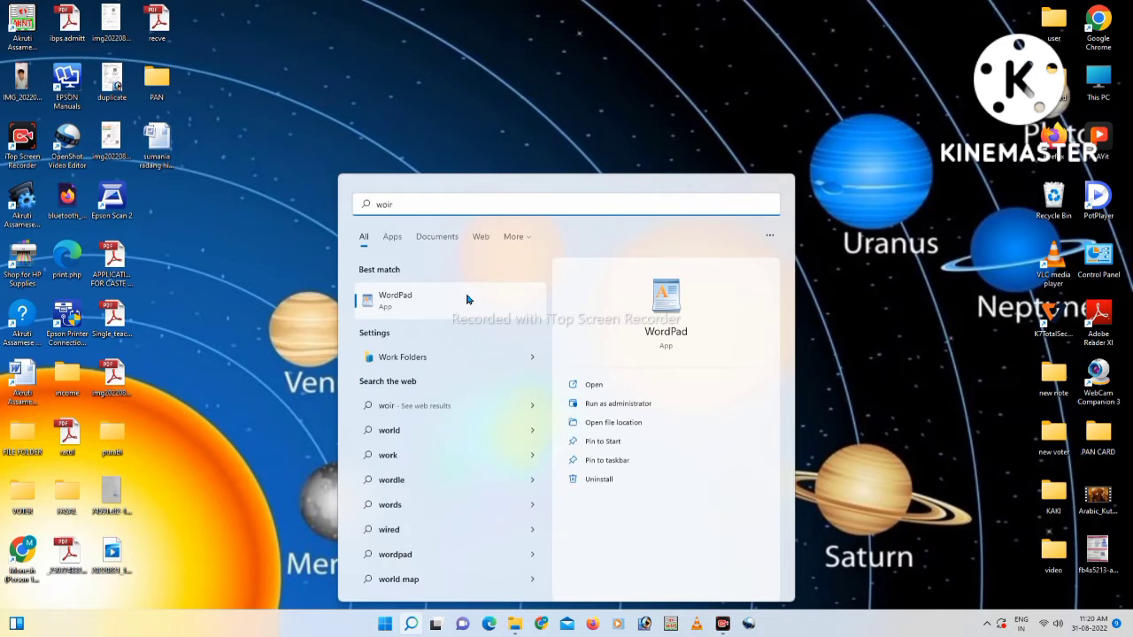
pyautogui.press('BackSpace')
pyautogui.press('BackSpace')
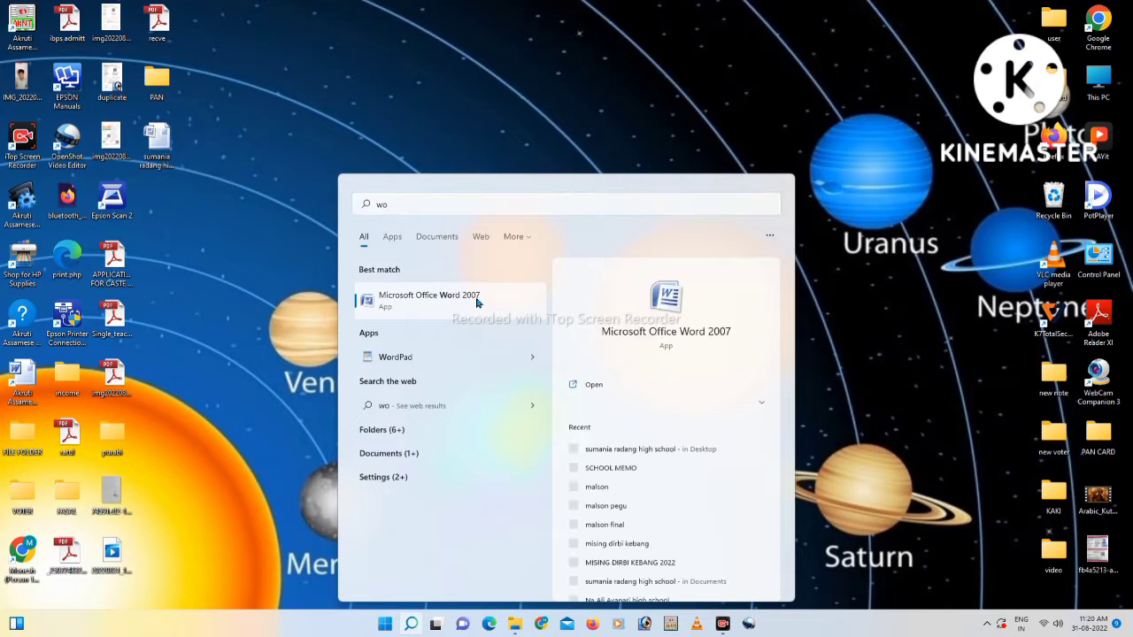
pyautogui.click(476, 301)
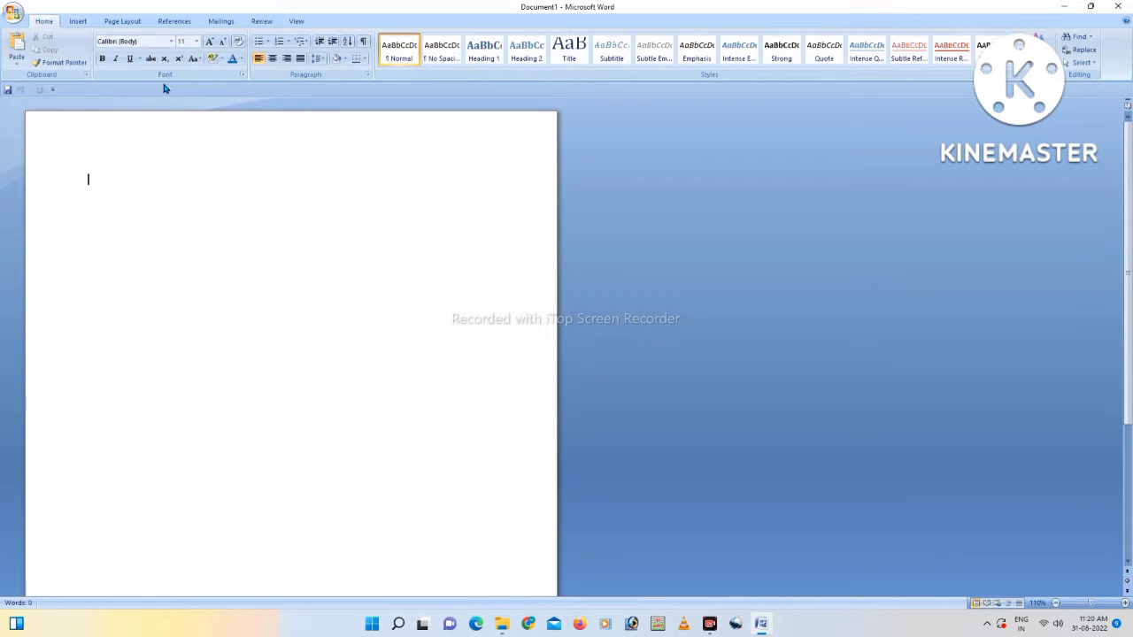
# Set the page to landscape orientation and change the paper size from Letter to a slightly wider format.
pyautogui.click(78, 21)
pyautogui.click(122, 21)
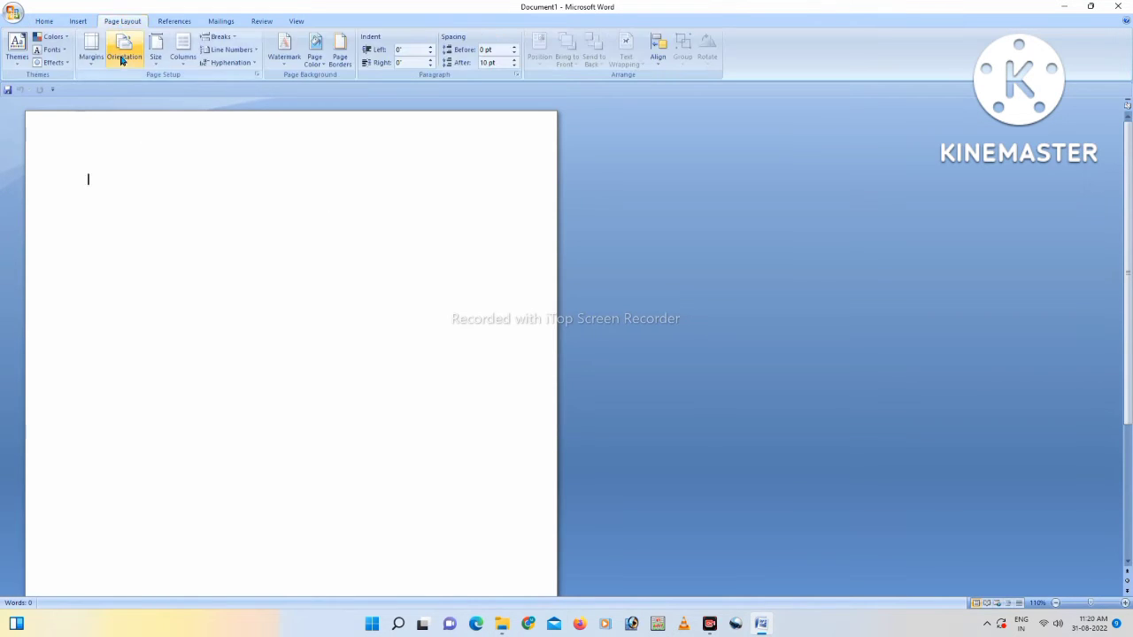
pyautogui.click(124, 48)
pyautogui.press('Return')
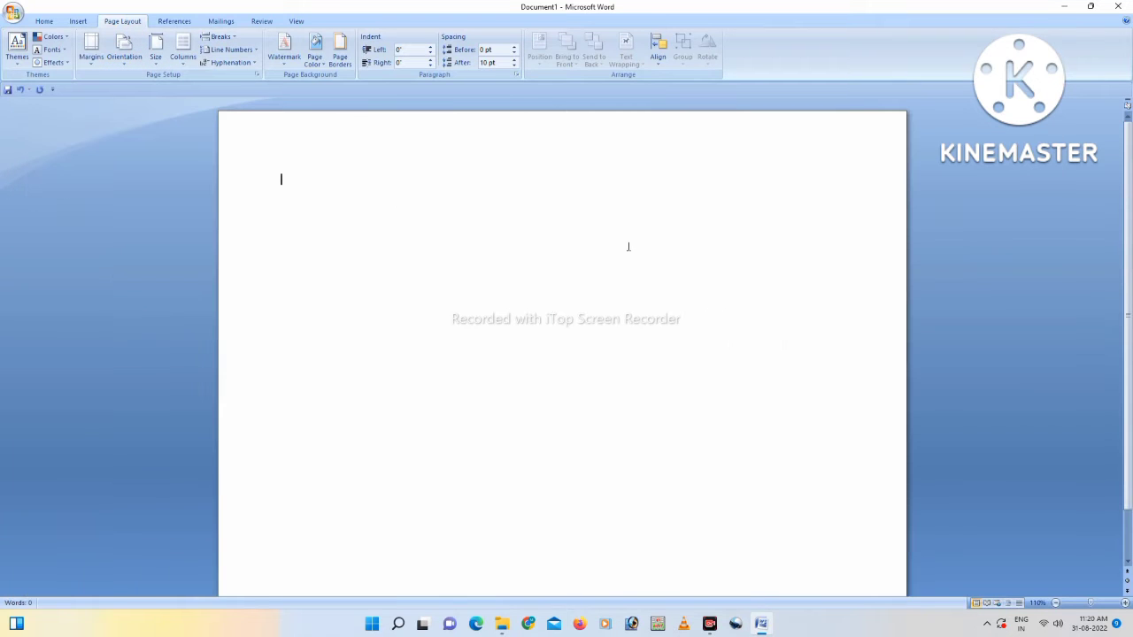
pyautogui.click(156, 54)
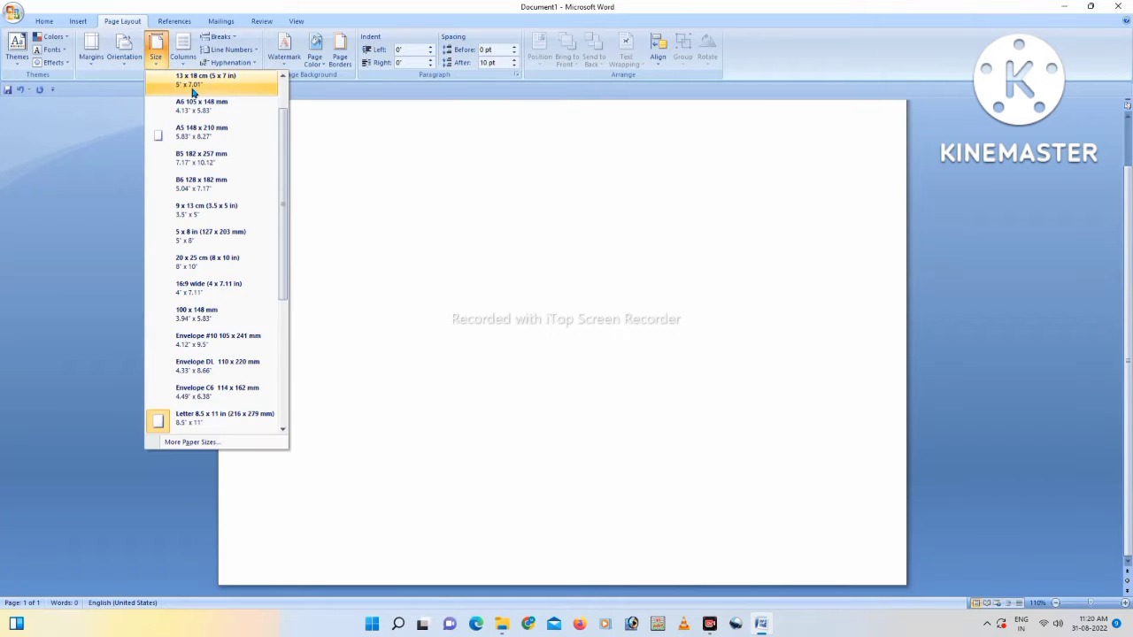
pyautogui.click(172, 82)
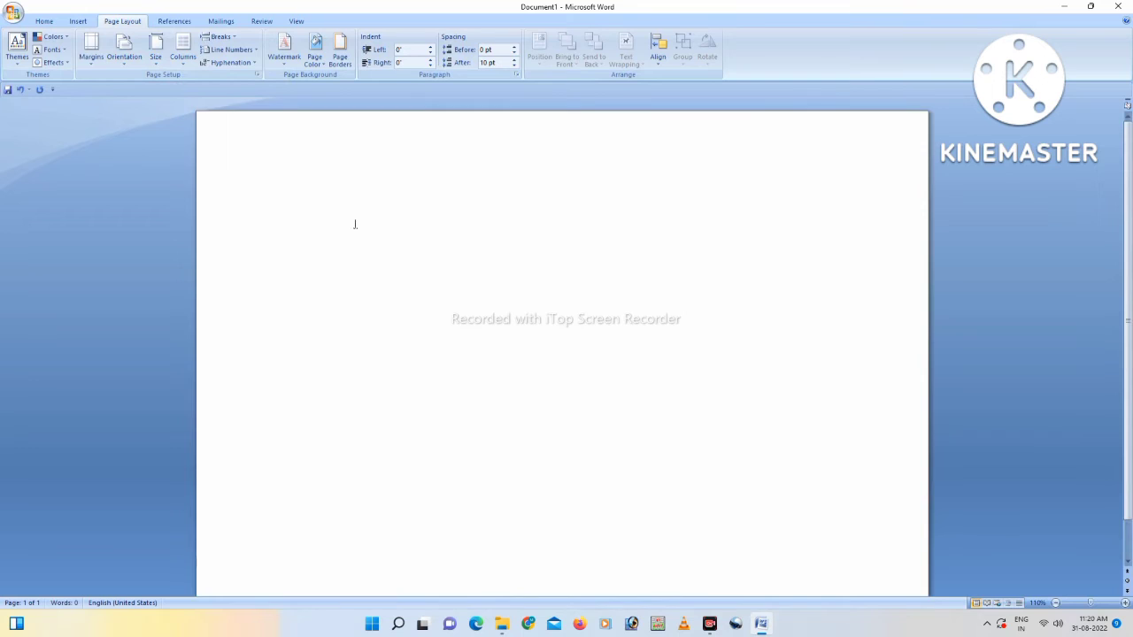
# Draw a text box about 7.96" high and 5.27" wide that fills the left half of the page.
pyautogui.click(77, 22)
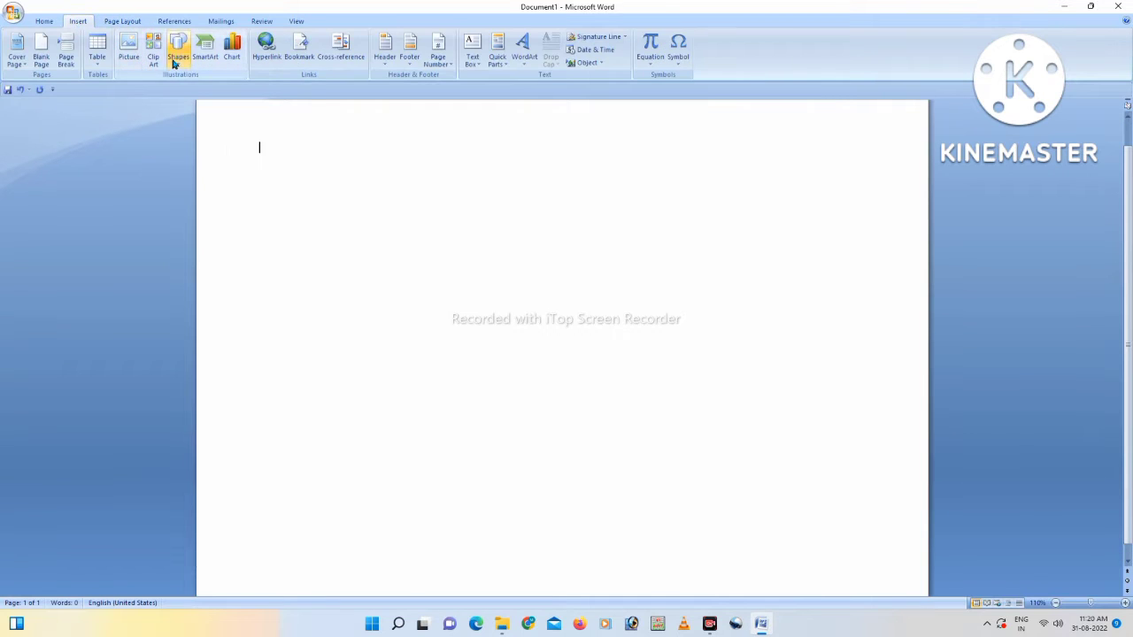
pyautogui.click(178, 49)
pyautogui.click(174, 89)
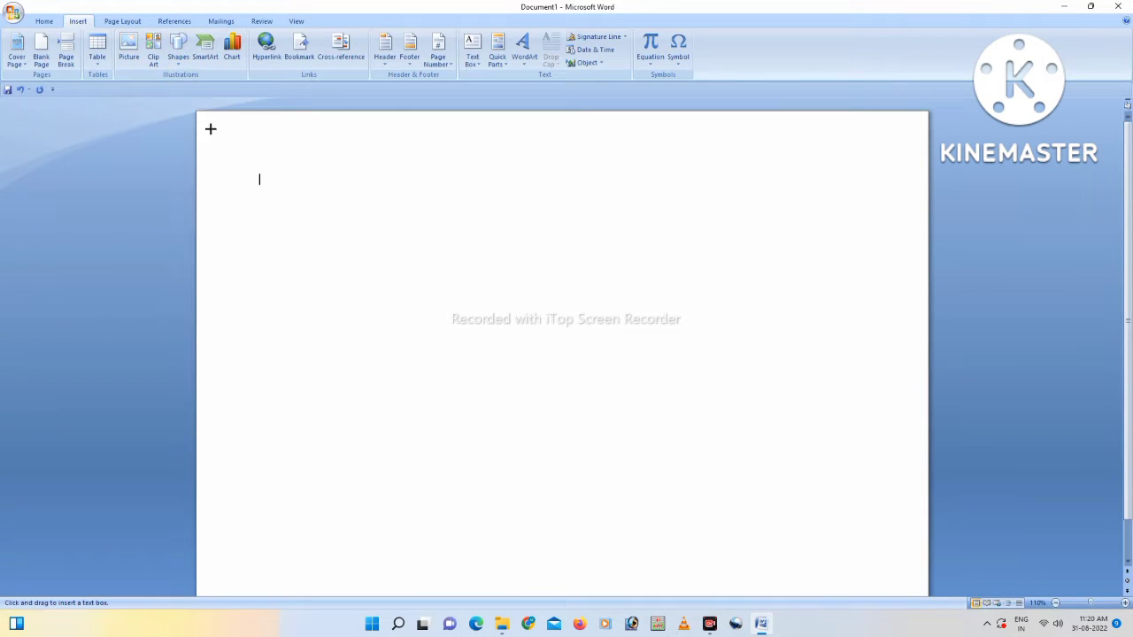
pyautogui.moveTo(207, 121); pyautogui.dragTo(538, 577)
# Duplicate the text box and place the copy on the right half of the page.
pyautogui.click(358, 124)
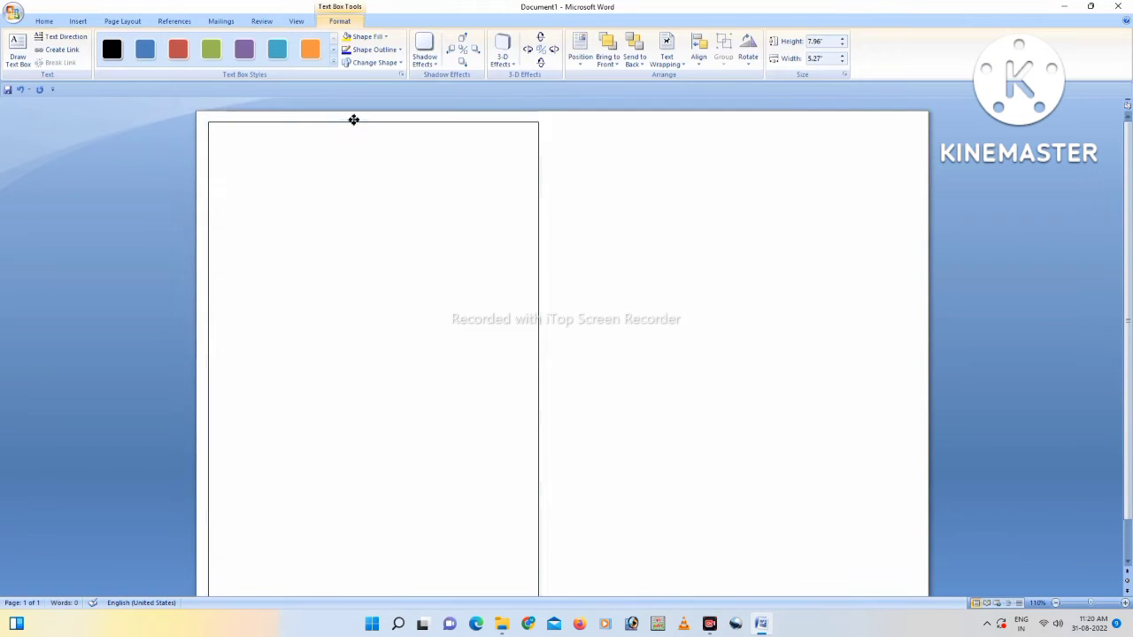
pyautogui.rightClick(359, 124)
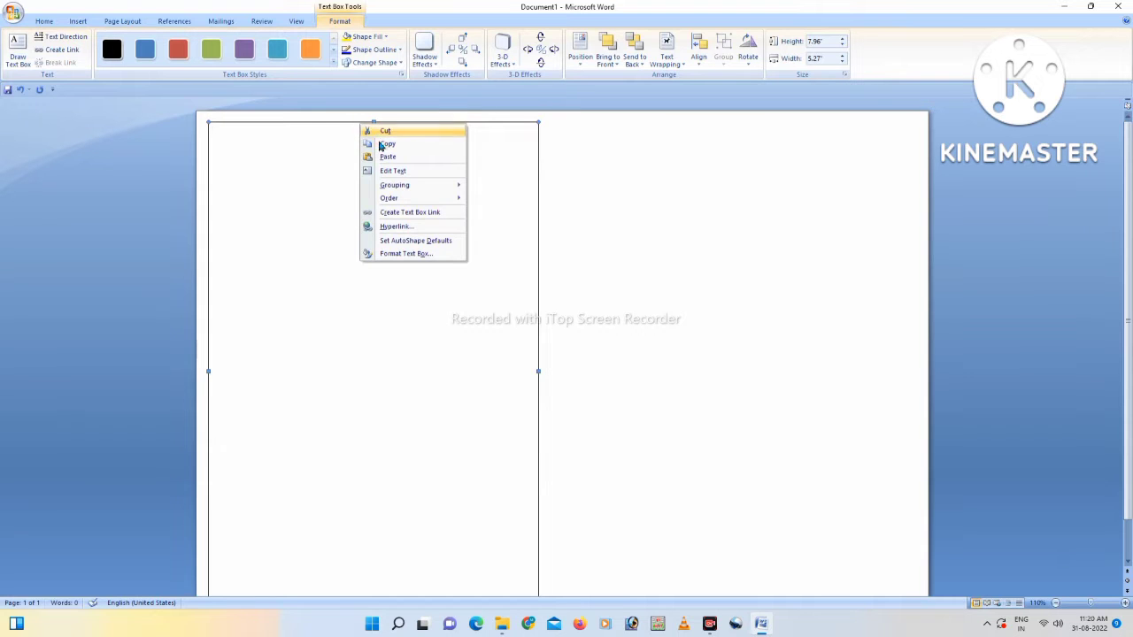
pyautogui.click(380, 145)
pyautogui.rightClick(667, 203)
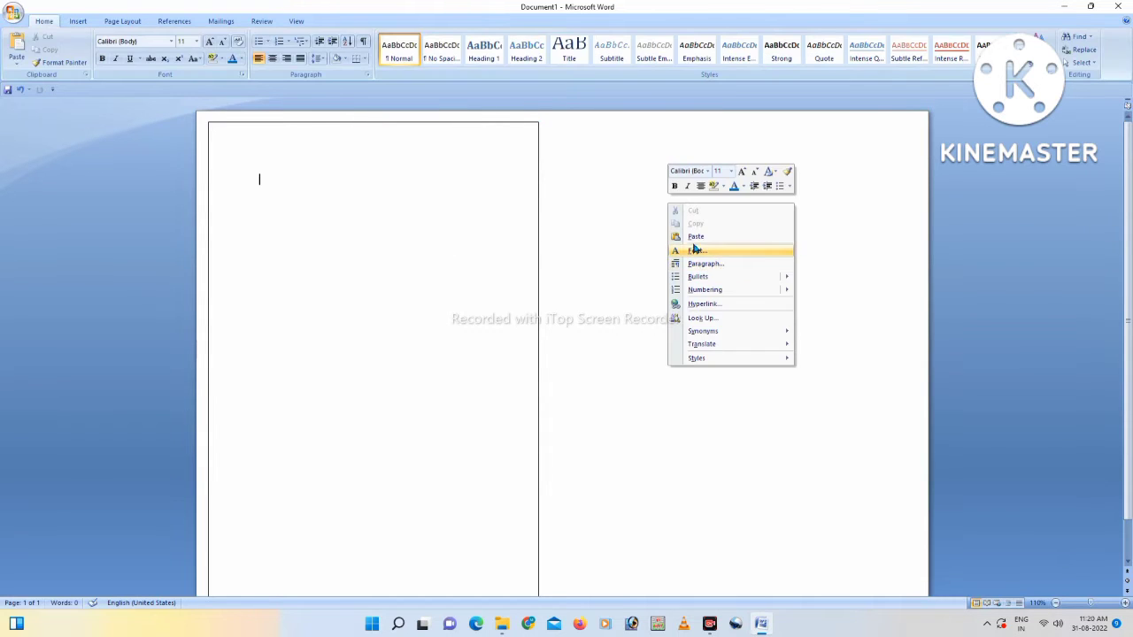
pyautogui.click(688, 236)
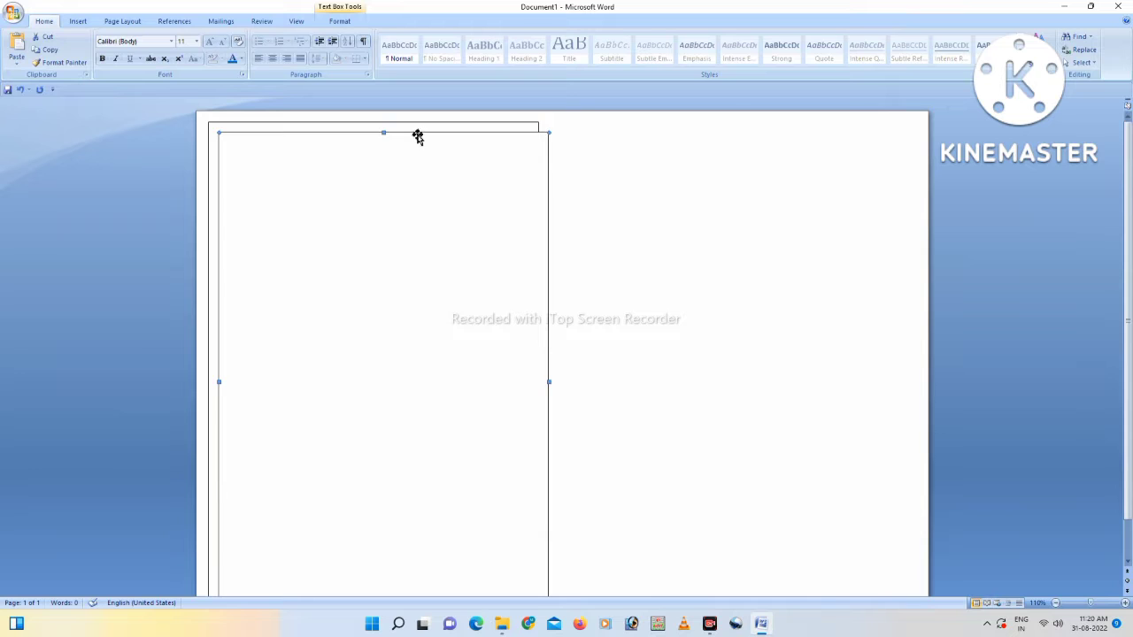
pyautogui.moveTo(417, 136); pyautogui.dragTo(736, 147)
pyautogui.click(845, 142)
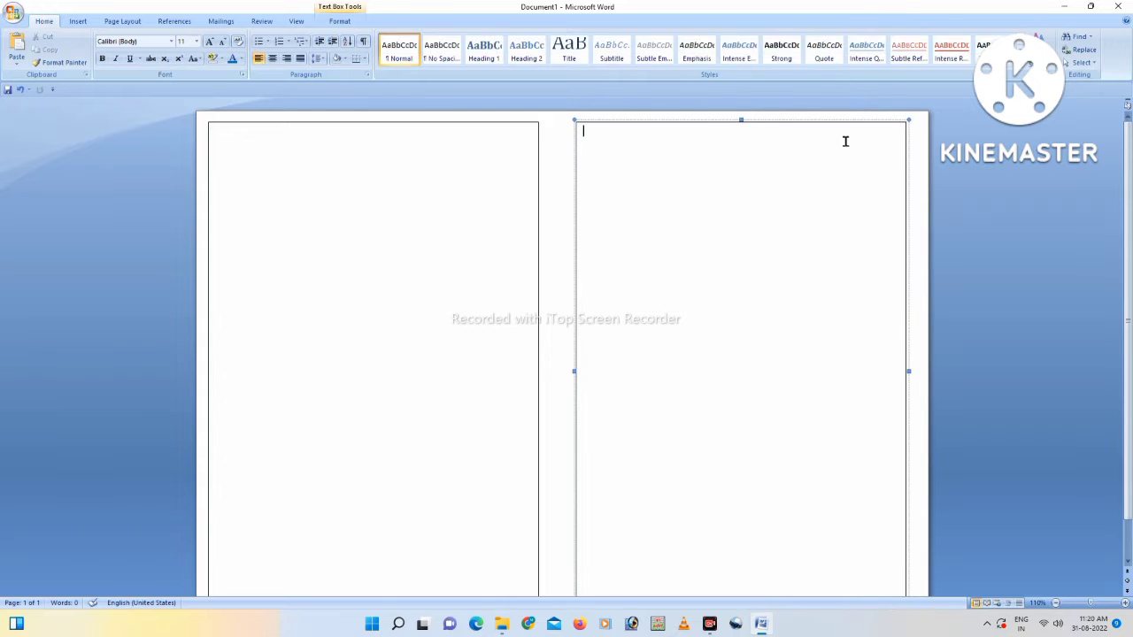
# Cut the duplicate text box out of the right half of the page.
pyautogui.click(767, 121)
pyautogui.rightClick(766, 128)
pyautogui.click(788, 132)
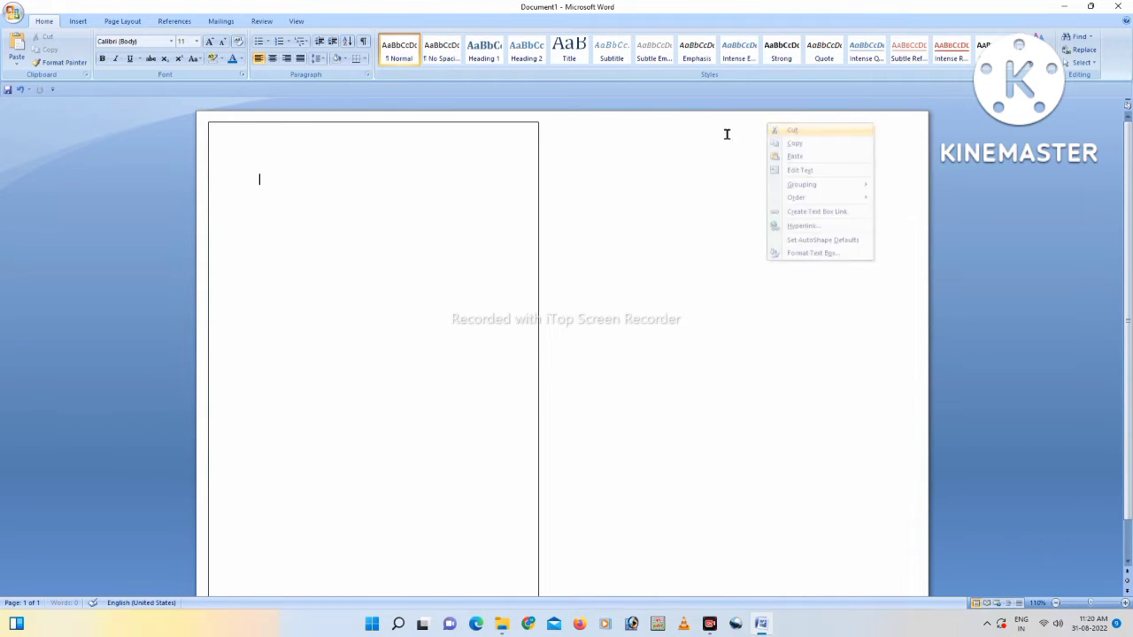
# Insert a table with 5 columns and 8 rows inside the remaining text box.
pyautogui.click(268, 175)
pyautogui.click(78, 21)
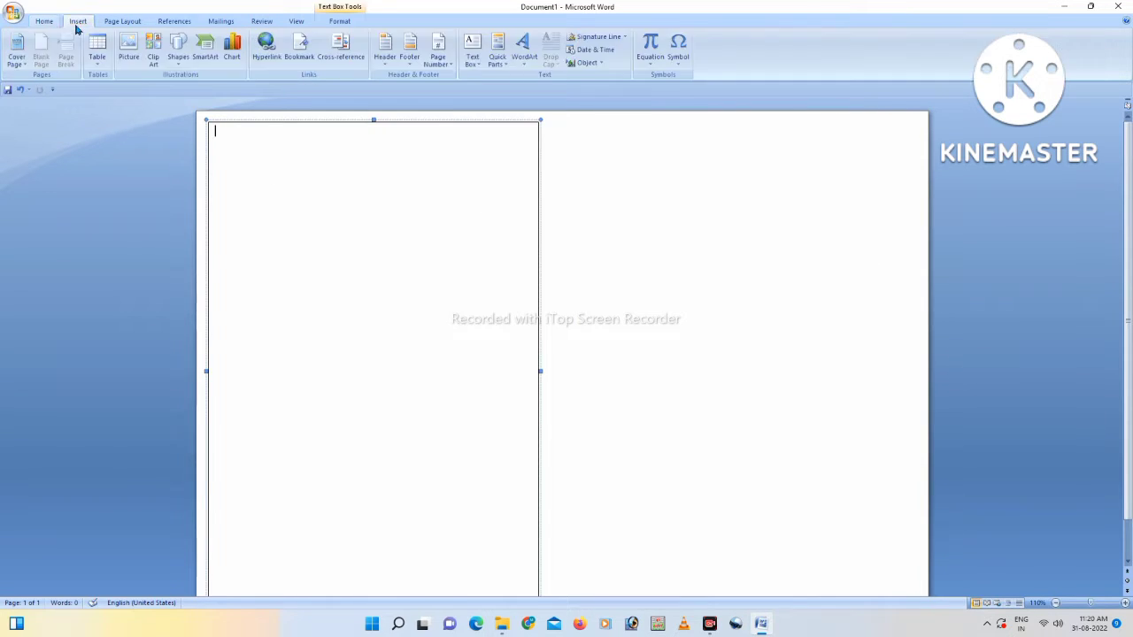
pyautogui.click(98, 53)
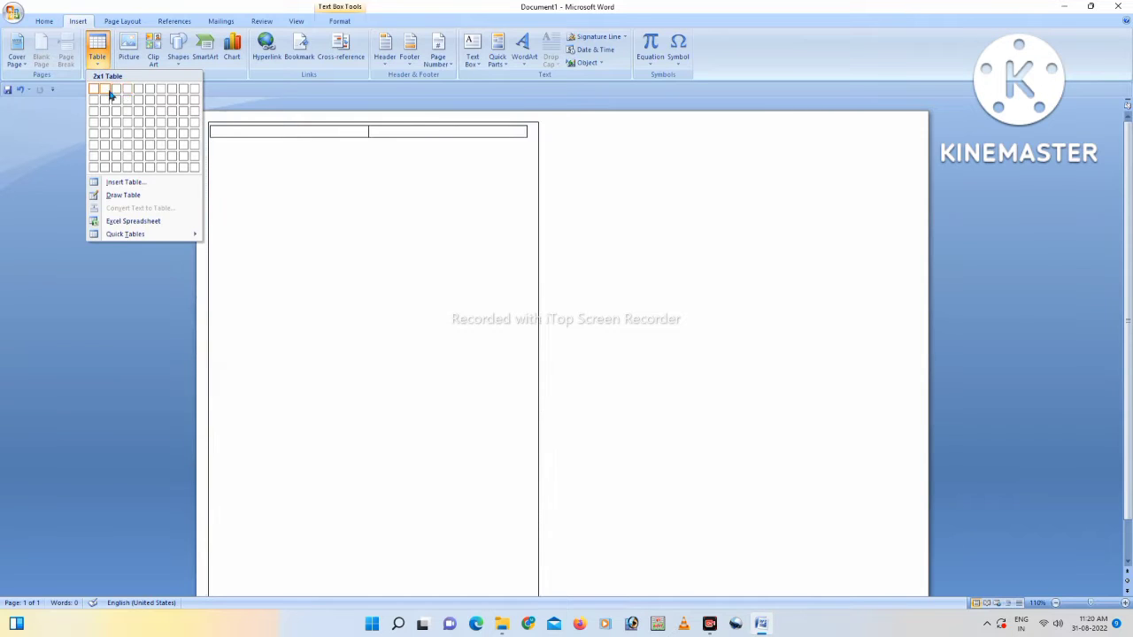
pyautogui.click(137, 168)
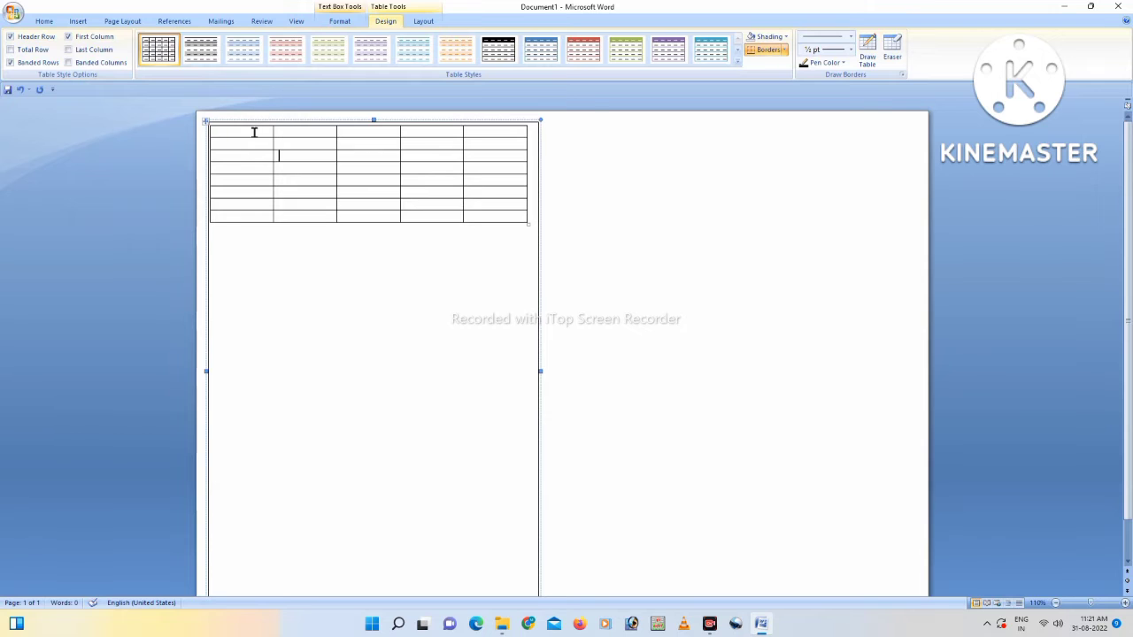
# Merge the five cells of the table's first row into one header cell and place the cursor in it.
pyautogui.moveTo(254, 132); pyautogui.dragTo(505, 132)
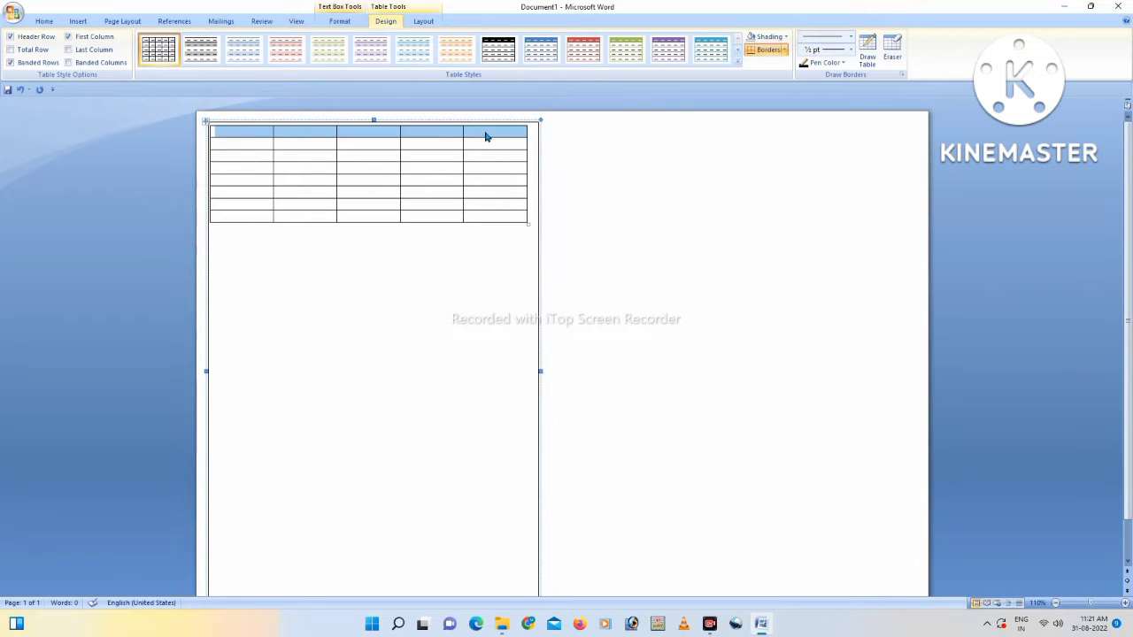
pyautogui.rightClick(485, 134)
pyautogui.click(524, 205)
pyautogui.click(316, 133)
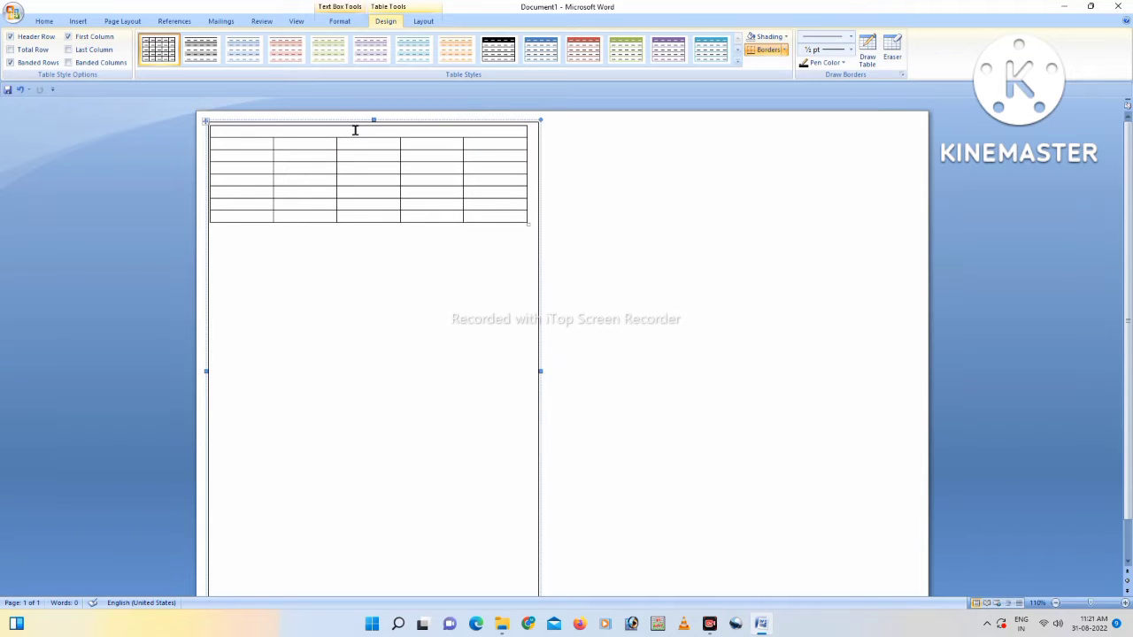
pyautogui.write('ca')
pyautogui.hotkey('ctrl', 'z')
pyautogui.write('Cash Me')
pyautogui.press('BackSpace')
pyautogui.press('BackSpace')
pyautogui.press('BackSpace')
pyautogui.press('BackSpace')
pyautogui.press('BackSpace')
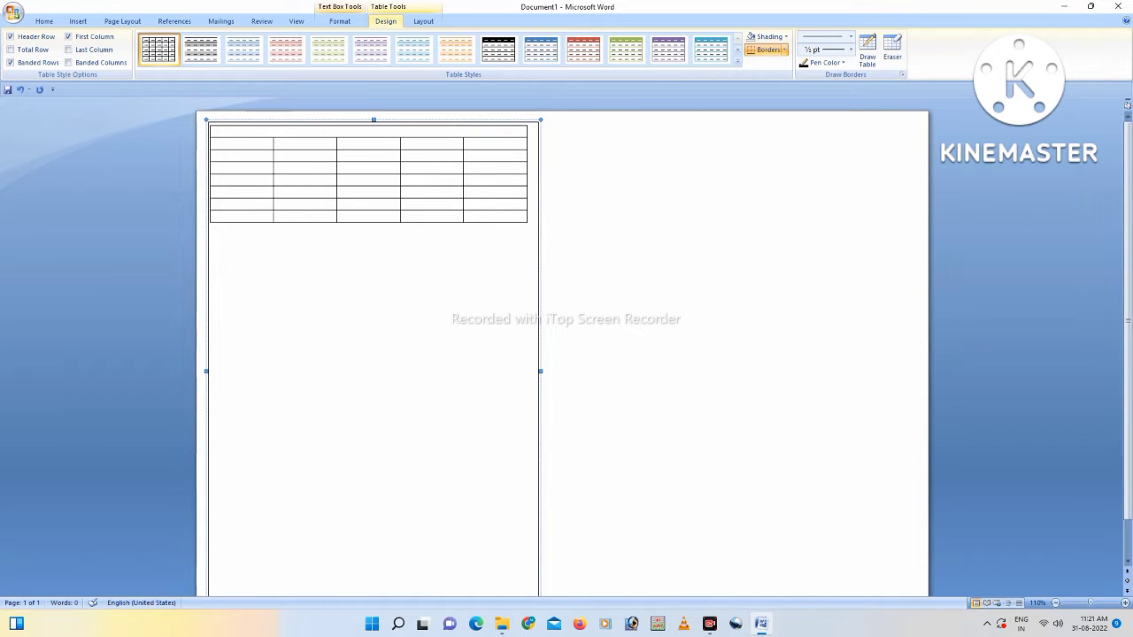
pyautogui.write('c')
pyautogui.press('BackSpace')
# Enter "CASH MEMO" and "DOLEY COMMUNICATION" on separate lines in the merged header cell.
pyautogui.write('CASH MEMO')
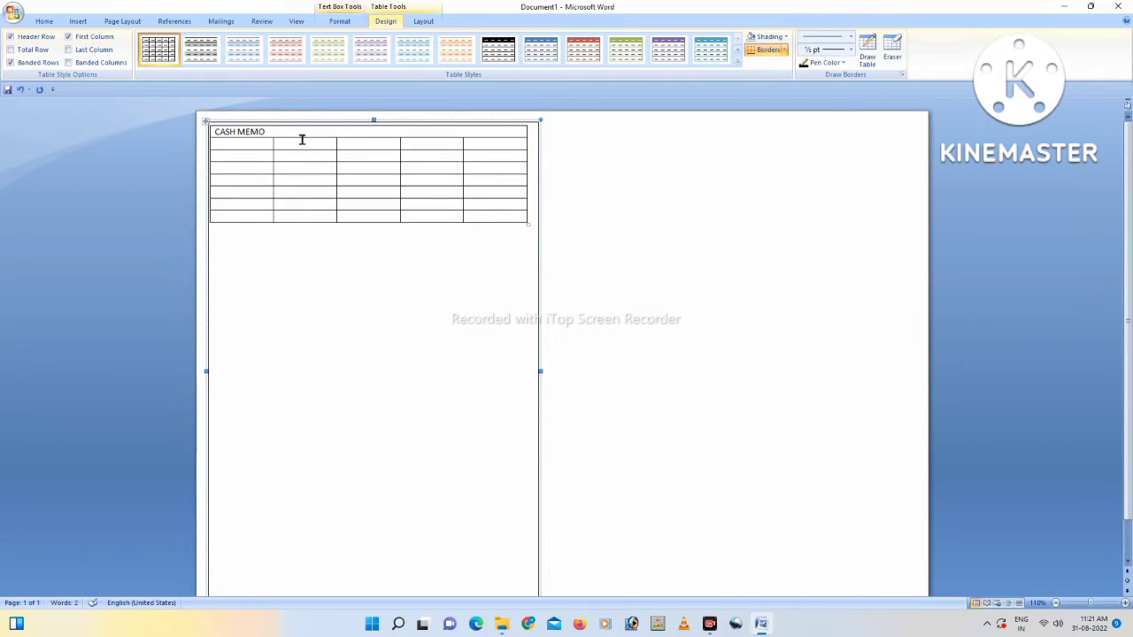
pyautogui.press('Return')
pyautogui.write('DOLEY C')
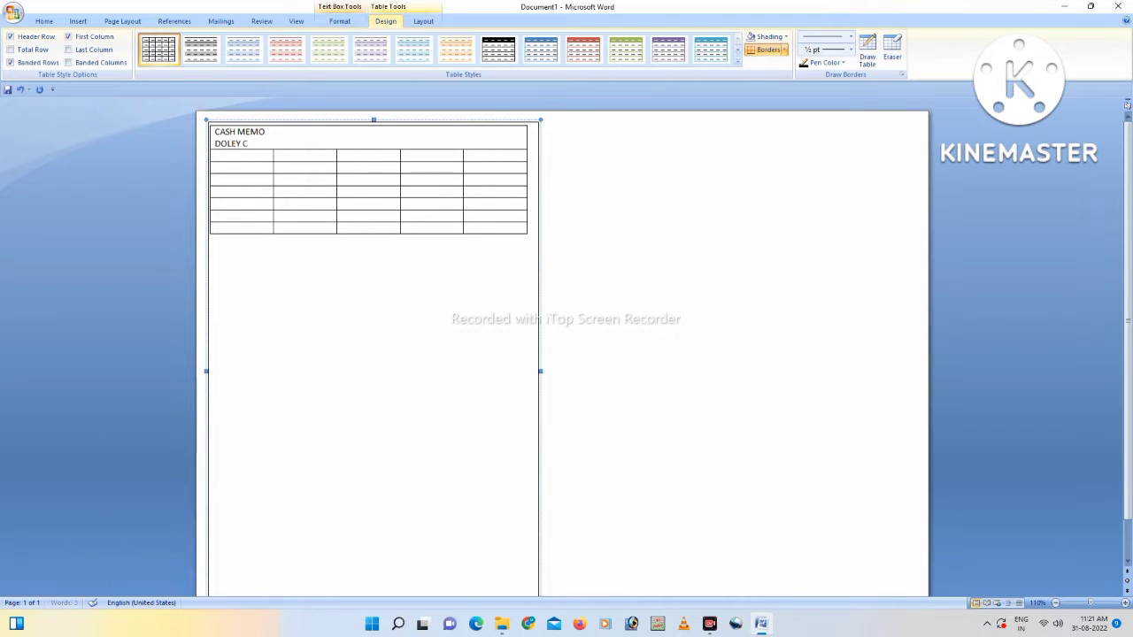
pyautogui.write('OMMUNICATION')
pyautogui.press('Return')
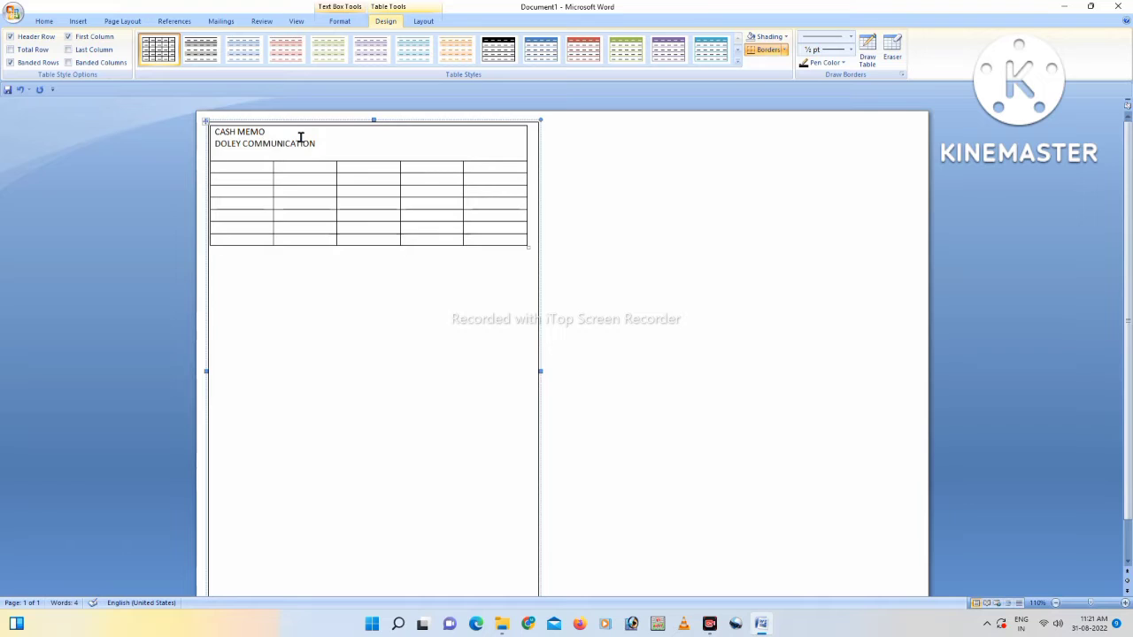
# Add the shop's postal address below the business name in the header cell, with the postal code on its own line.
pyautogui.write('GHAGARMUKH BALI, P.O.-')
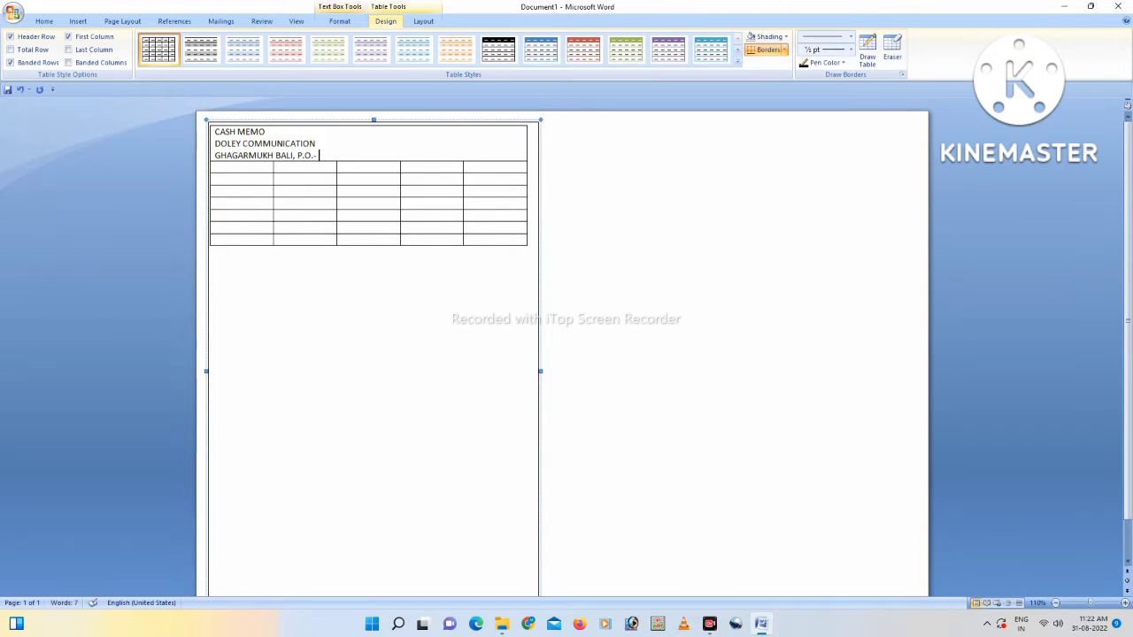
pyautogui.write(' NA-ALI, LAKHIMPUR')
pyautogui.press('Return')
pyautogui.write('PIN')
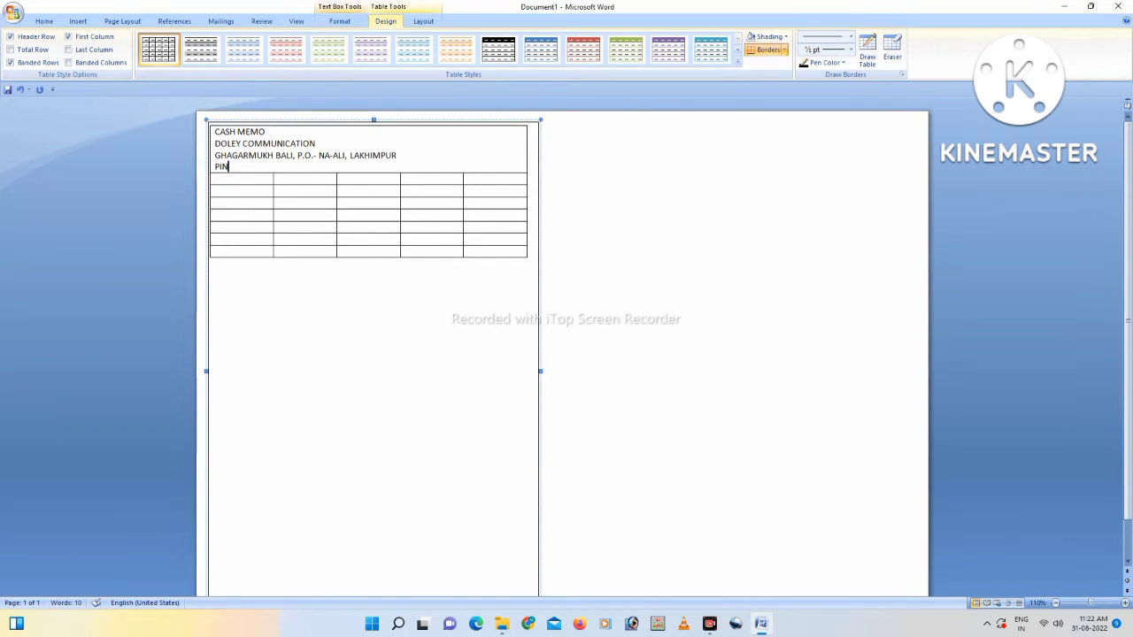
pyautogui.write('- 20')
pyautogui.write('2')
pyautogui.press('BackSpace')
pyautogui.press('BackSpace')
pyautogui.press('BackSpace')
pyautogui.write('7')
# Set the font size of all four header lines to 14.
pyautogui.moveTo(215, 131); pyautogui.dragTo(275, 166)
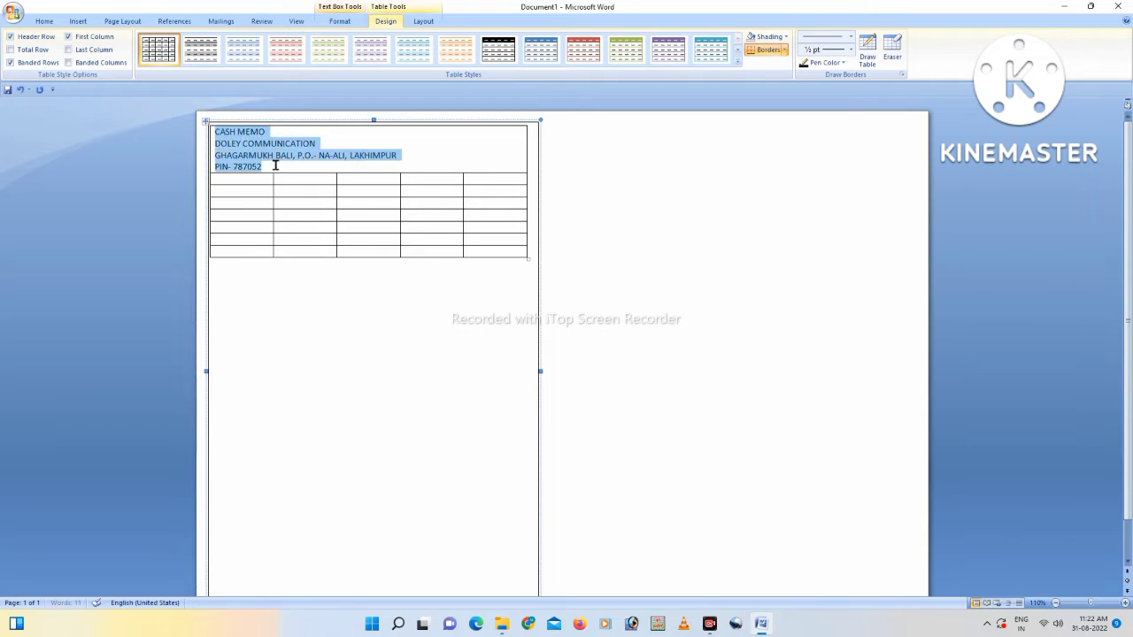
pyautogui.click(338, 133)
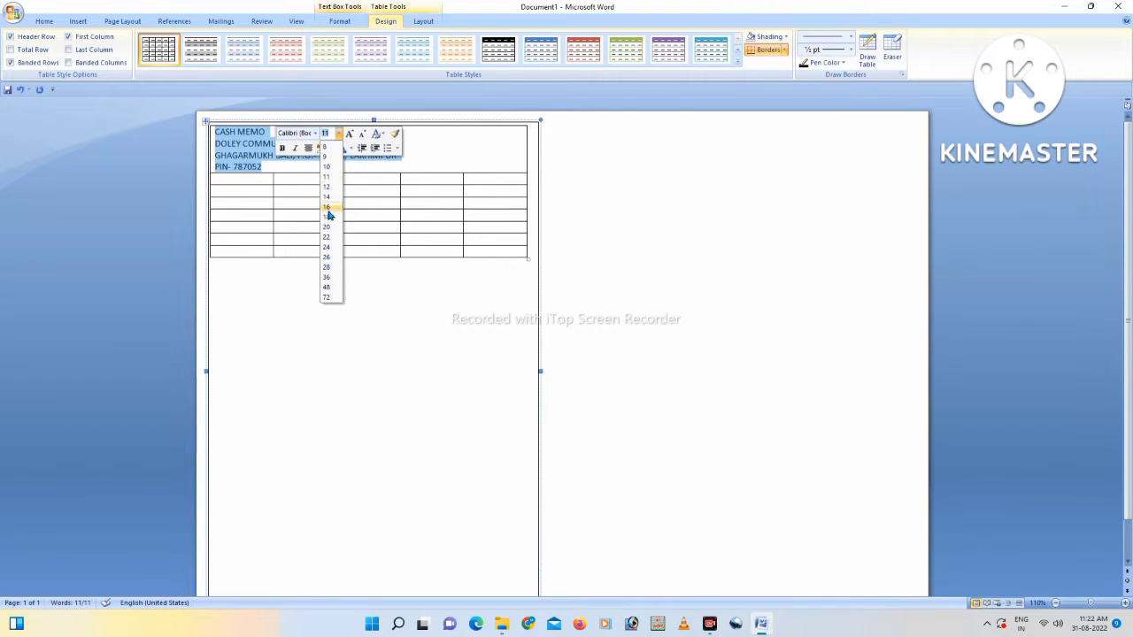
pyautogui.click(326, 196)
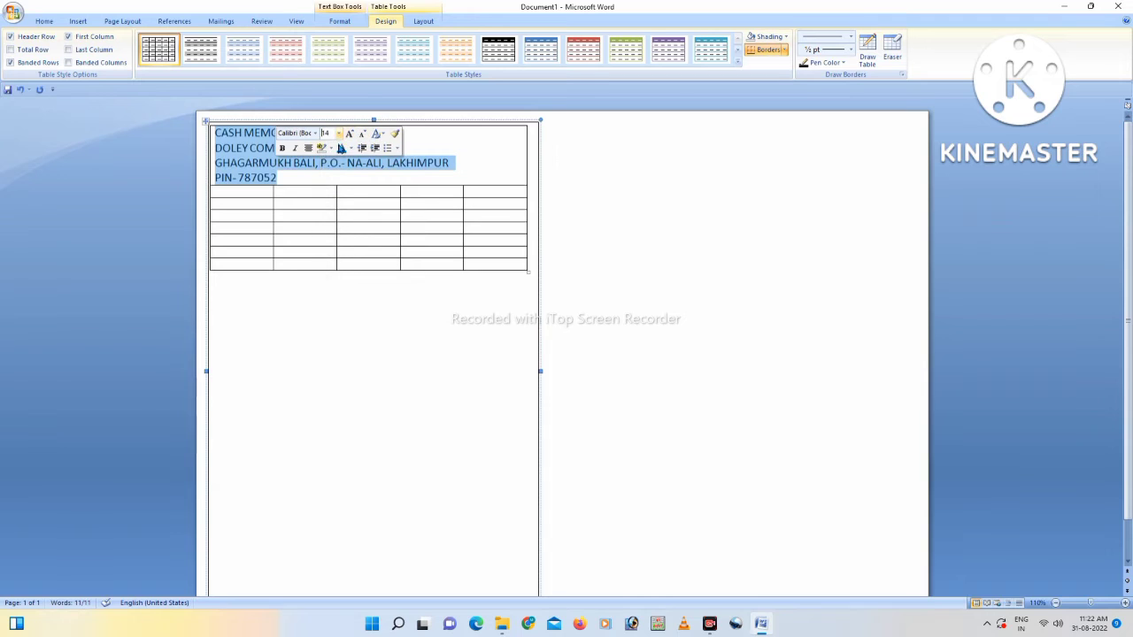
# Set the font size of the "DOLEY COMMUNICATION" line to 36.
pyautogui.click(215, 148)
pyautogui.moveTo(215, 147); pyautogui.dragTo(344, 149)
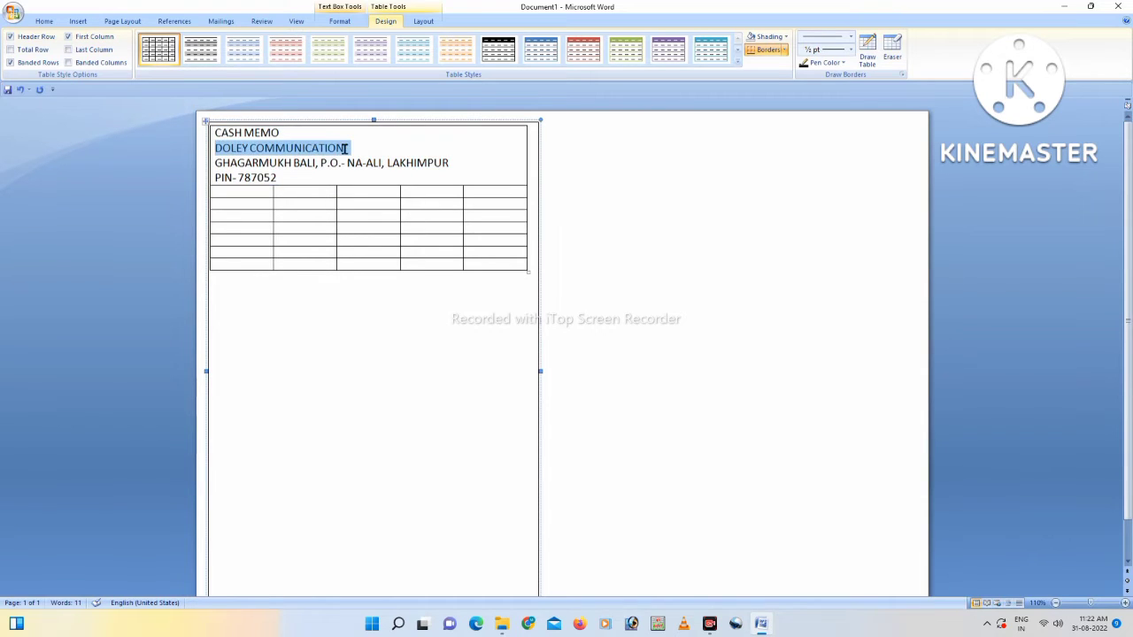
pyautogui.click(406, 117)
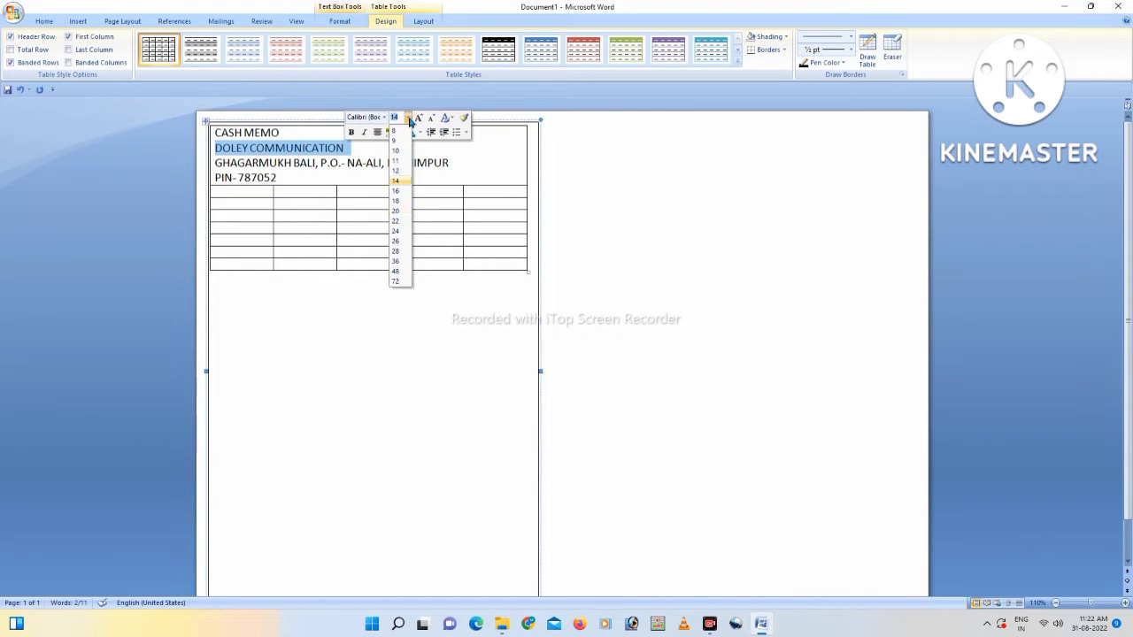
pyautogui.click(397, 261)
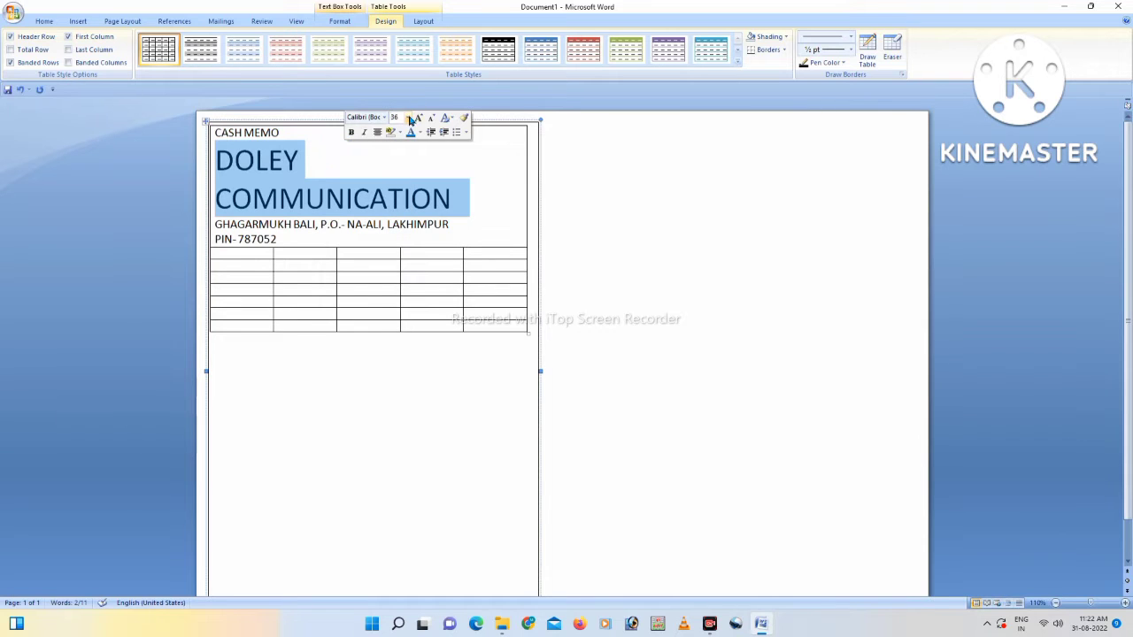
# Set the font size of the "DOLEY COMMUNICATION" line to 26.
pyautogui.click(408, 118)
pyautogui.click(398, 242)
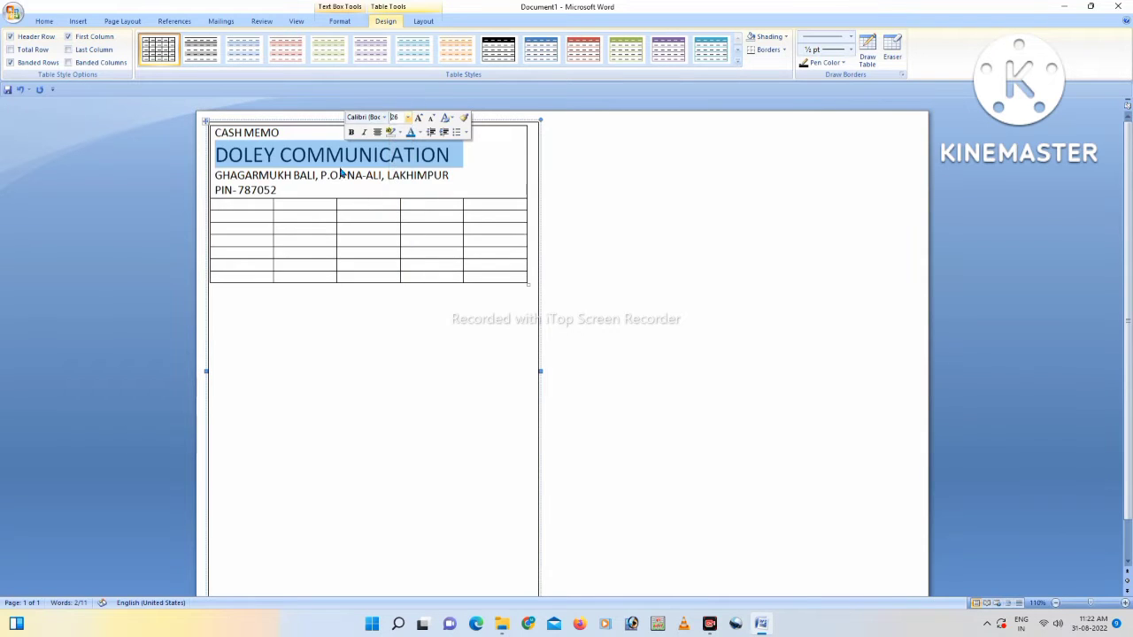
pyautogui.click(394, 161)
# Make all four lines in the header cell bold and center them.
pyautogui.moveTo(215, 133); pyautogui.dragTo(350, 186)
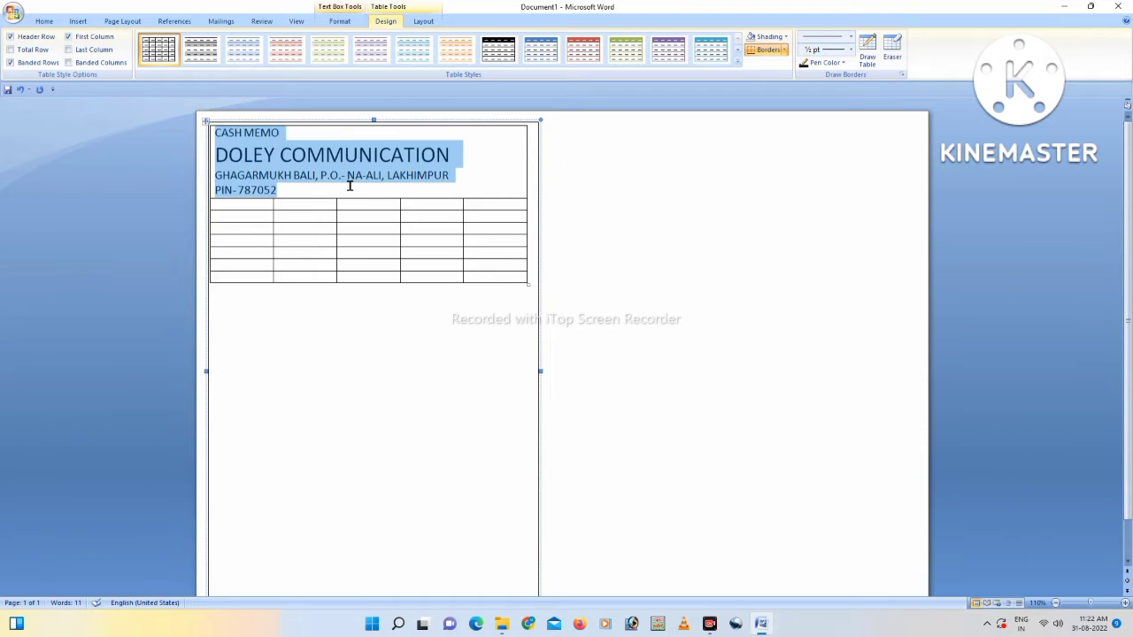
pyautogui.click(354, 171)
pyautogui.click(407, 186)
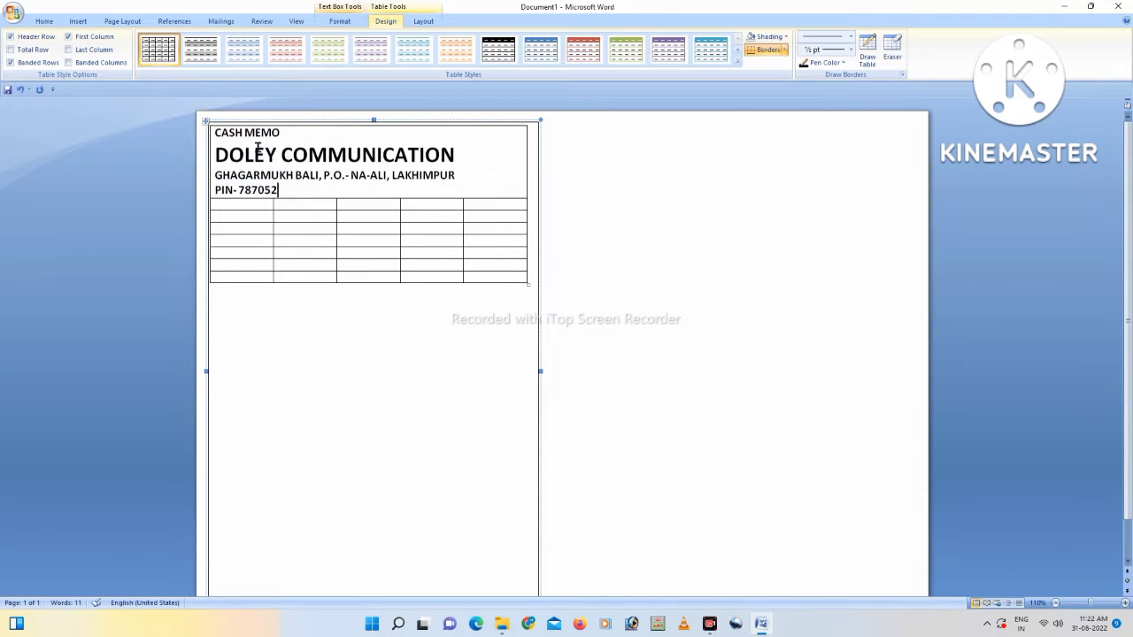
pyautogui.moveTo(215, 129); pyautogui.dragTo(357, 197)
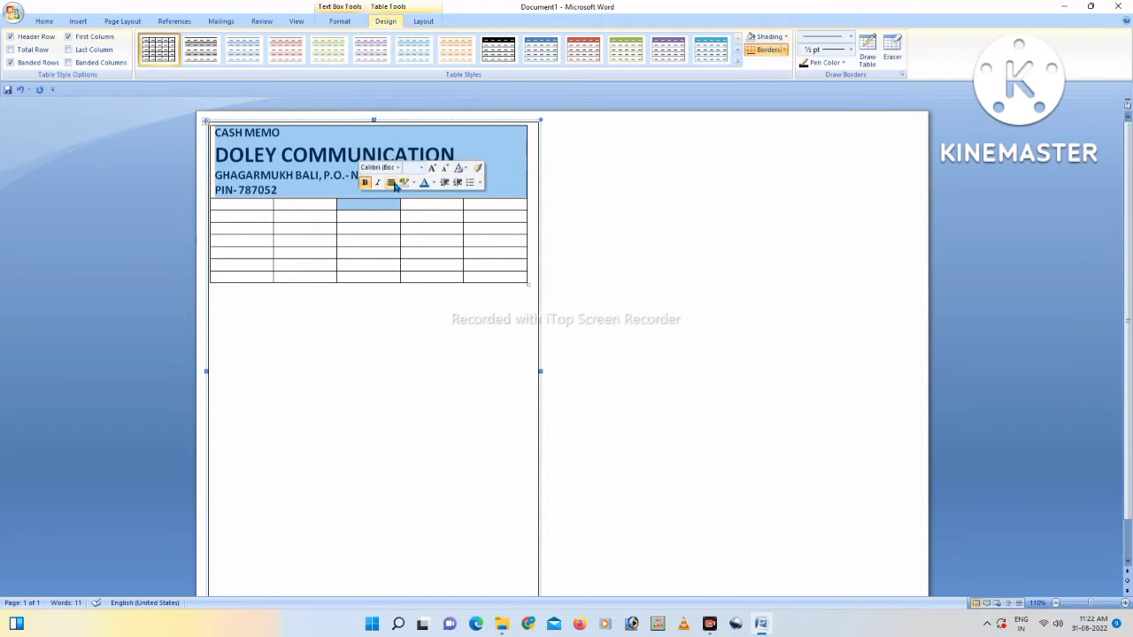
pyautogui.click(394, 183)
pyautogui.click(428, 175)
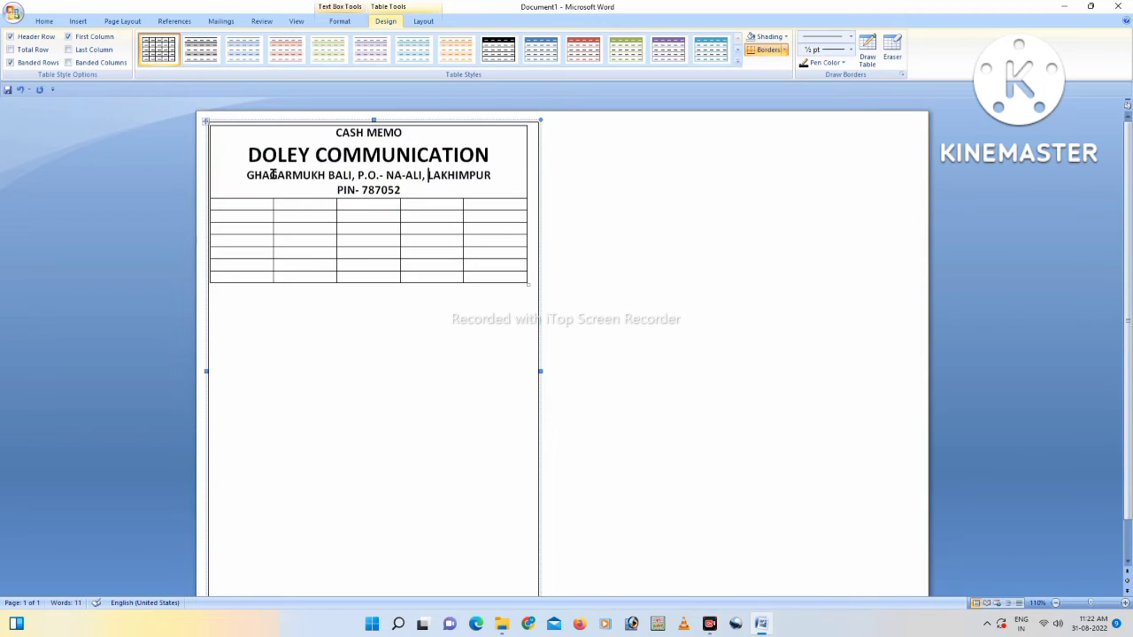
# Set the font size of the two address lines and the "CASH MEMO" line to 12.
pyautogui.moveTo(239, 174); pyautogui.dragTo(403, 189)
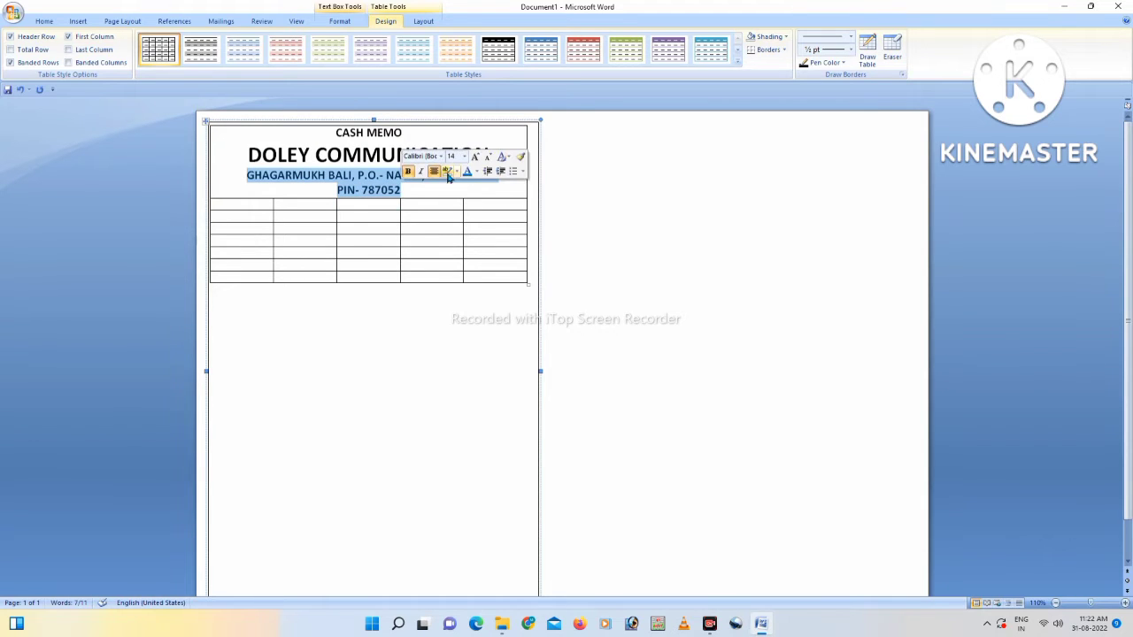
pyautogui.click(465, 156)
pyautogui.click(452, 210)
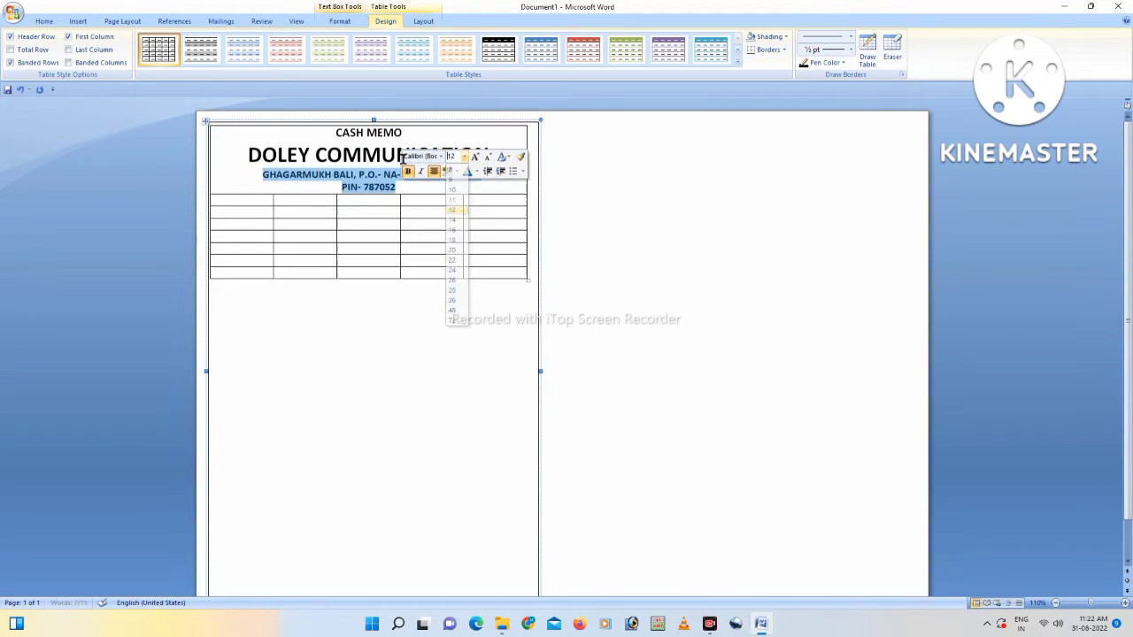
pyautogui.moveTo(339, 132)
pyautogui.mouseDown()
pyautogui.moveTo(403, 146)
pyautogui.moveTo(342, 131)
pyautogui.mouseUp()
pyautogui.click(399, 132)
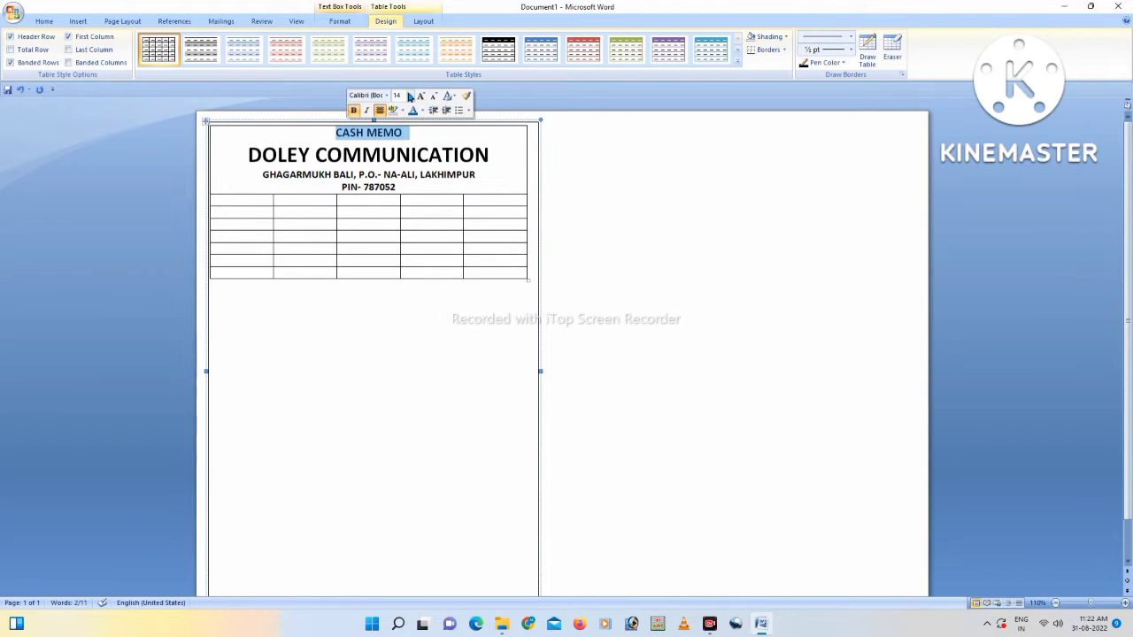
pyautogui.click(410, 96)
pyautogui.click(399, 147)
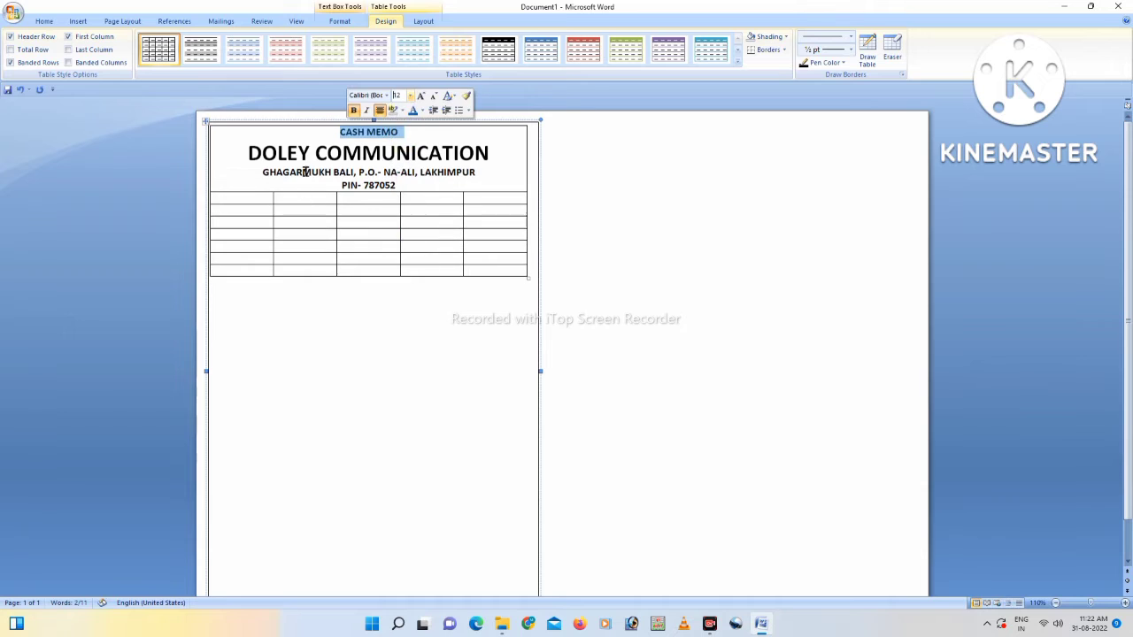
pyautogui.click(309, 154)
pyautogui.click(436, 183)
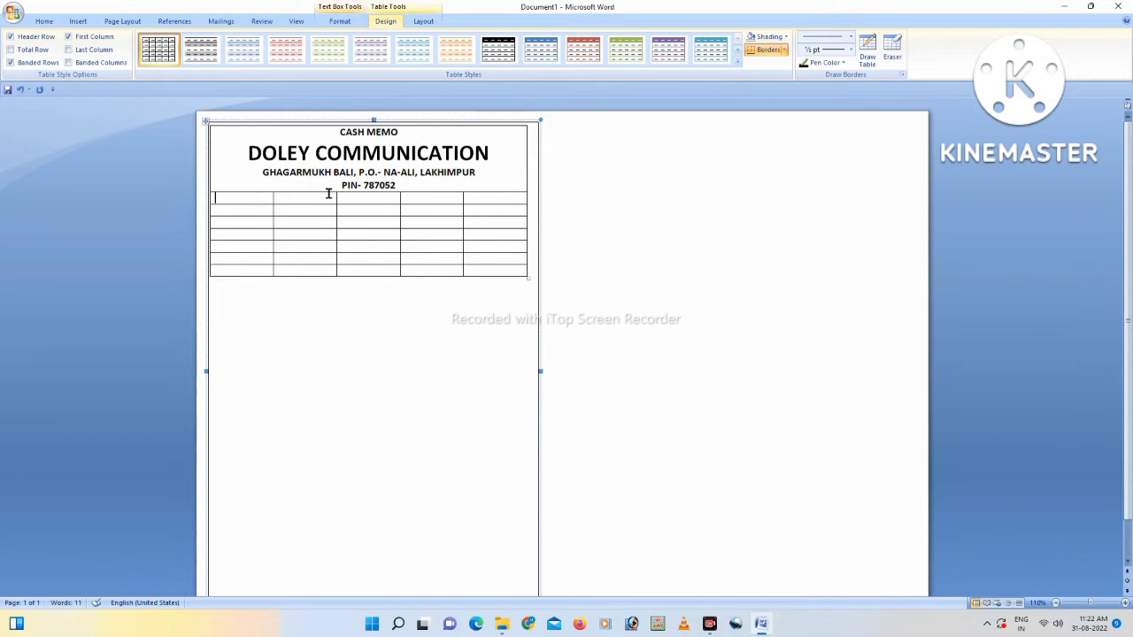
# Merge the five cells of the table row directly below the header into one cell.
pyautogui.moveTo(226, 199); pyautogui.dragTo(505, 195)
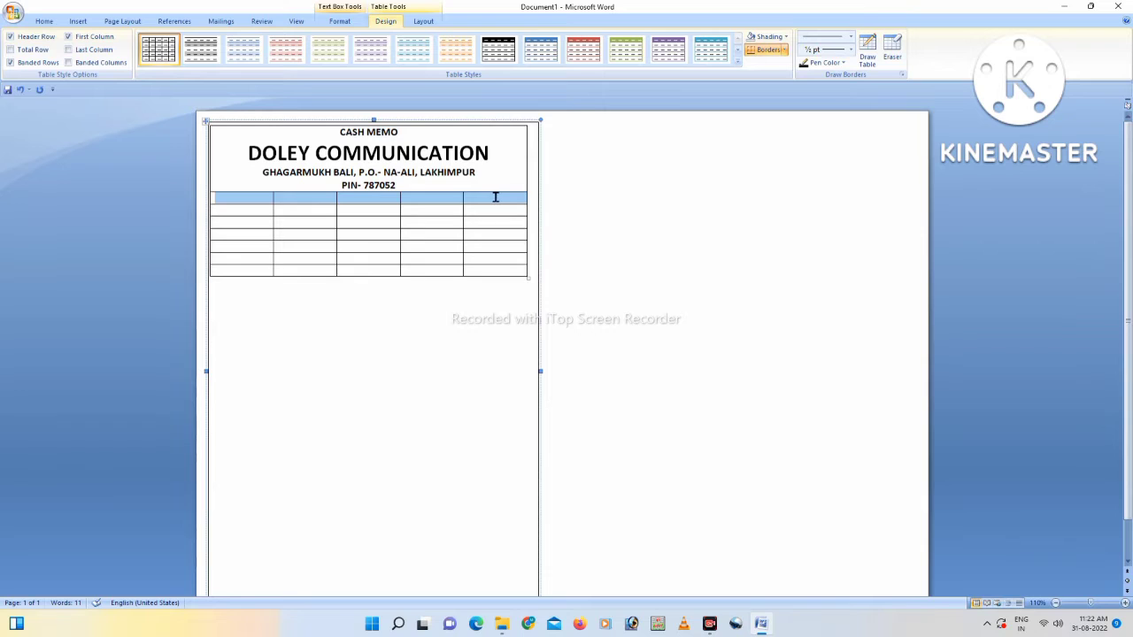
pyautogui.rightClick(436, 201)
pyautogui.click(475, 269)
pyautogui.click(315, 202)
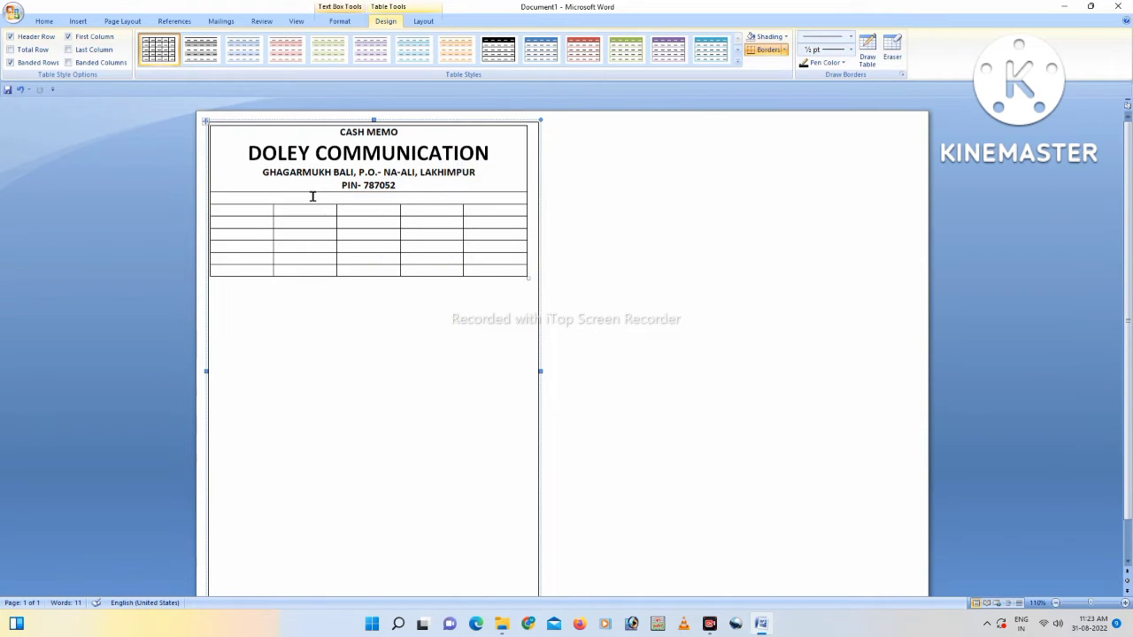
# Right-align the merged row and enter "Date" followed by a dotted blank line.
pyautogui.click(44, 21)
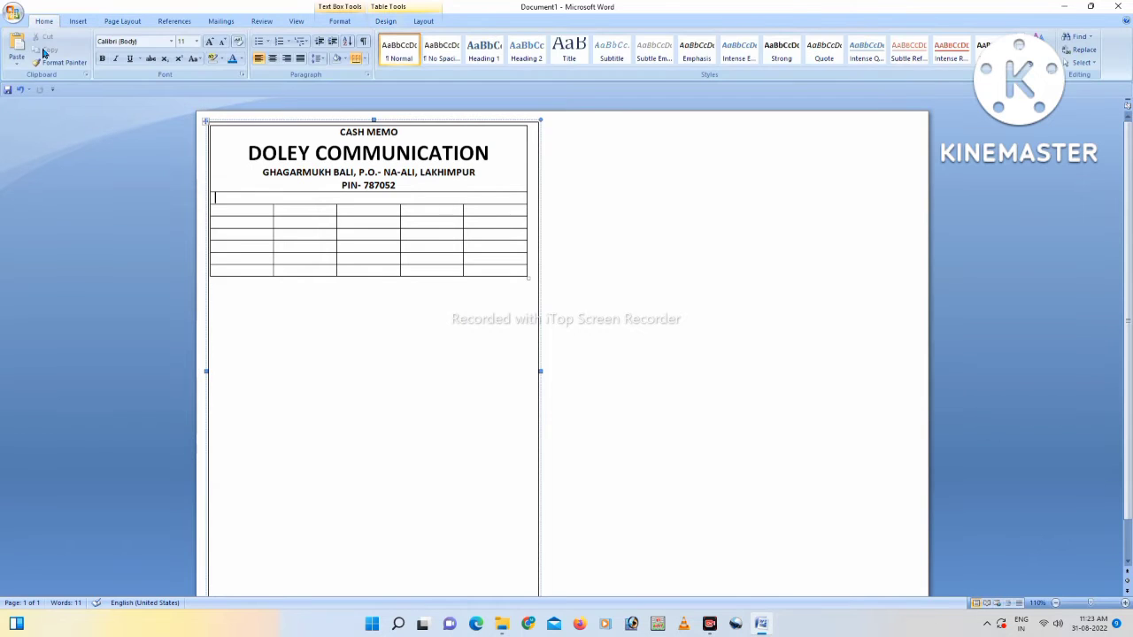
pyautogui.click(287, 60)
pyautogui.hotkey('ctrl', 'e')
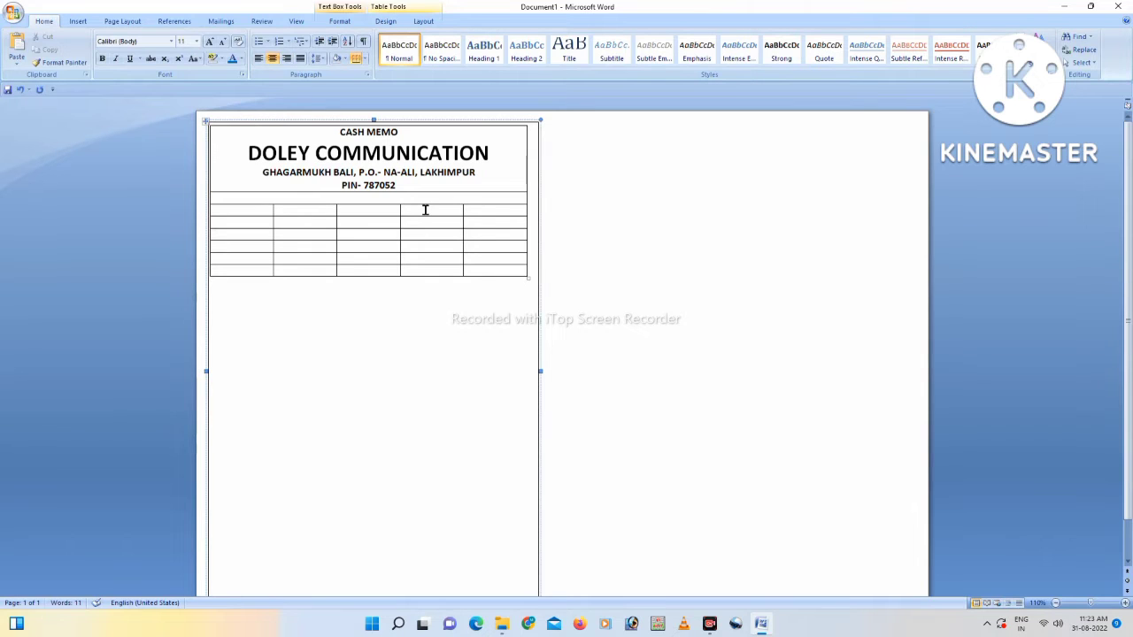
pyautogui.click(286, 57)
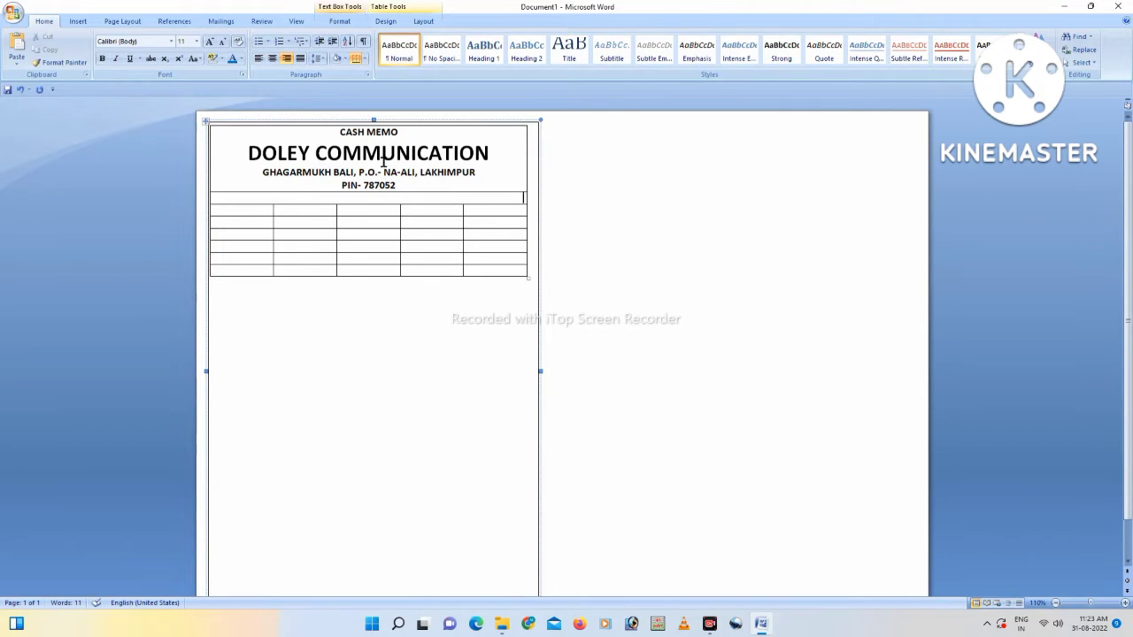
pyautogui.write('Date')
pyautogui.write('......................')
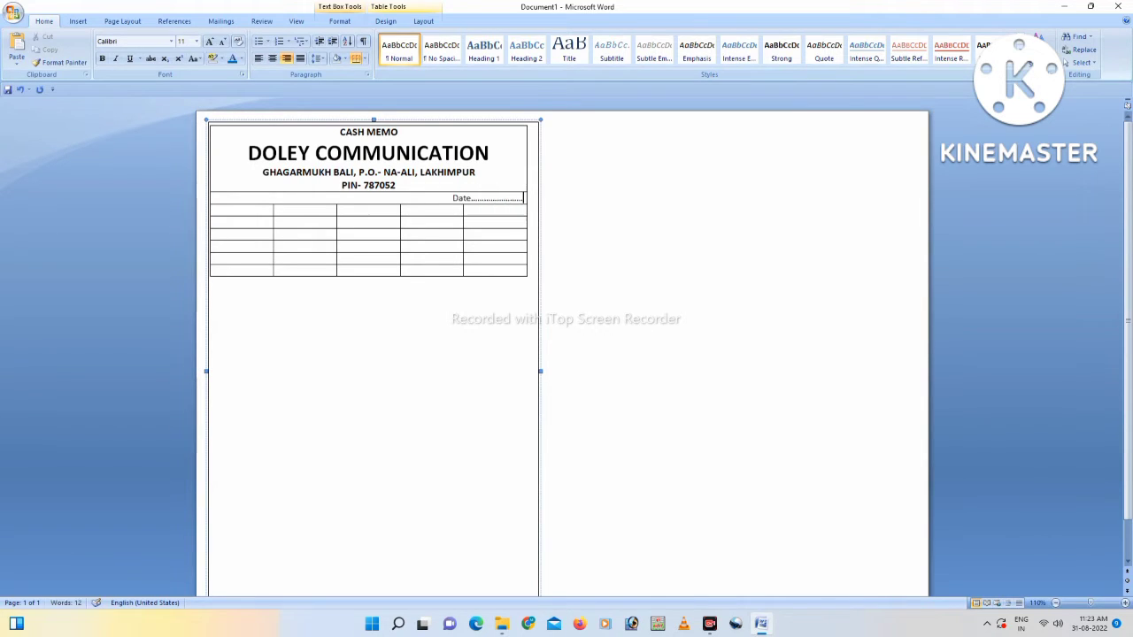
pyautogui.write('........')
# Add a left-aligned "Name-" line in size 12 below the date, with dots filling almost the full cell width.
pyautogui.press('Return')
pyautogui.click(259, 58)
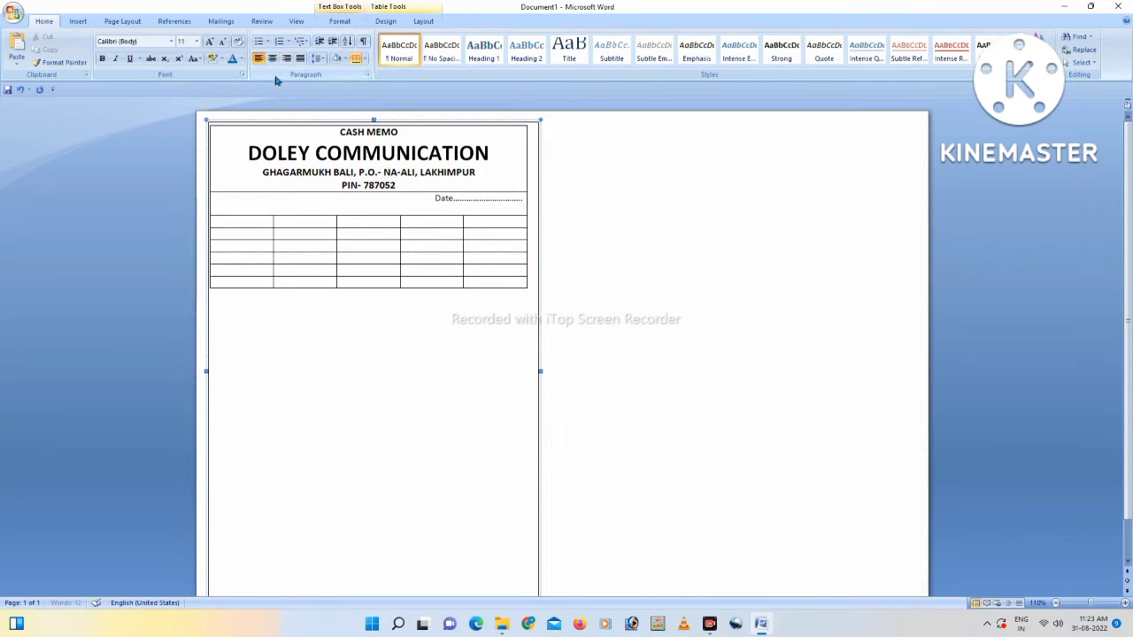
pyautogui.click(196, 41)
pyautogui.click(183, 93)
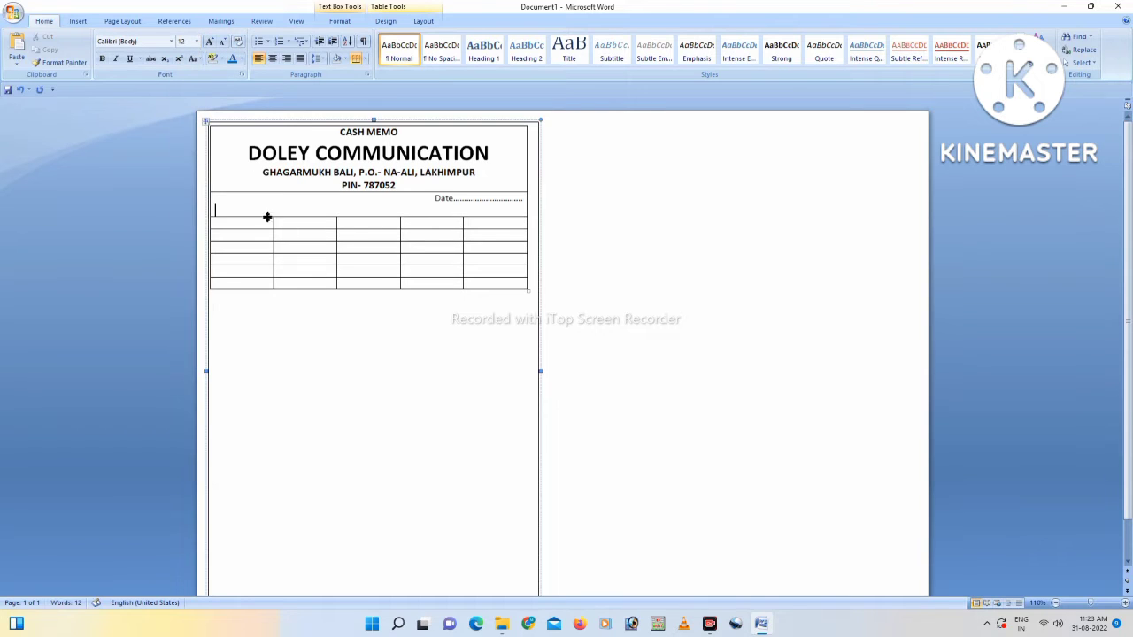
pyautogui.write('Name-........................................................................')
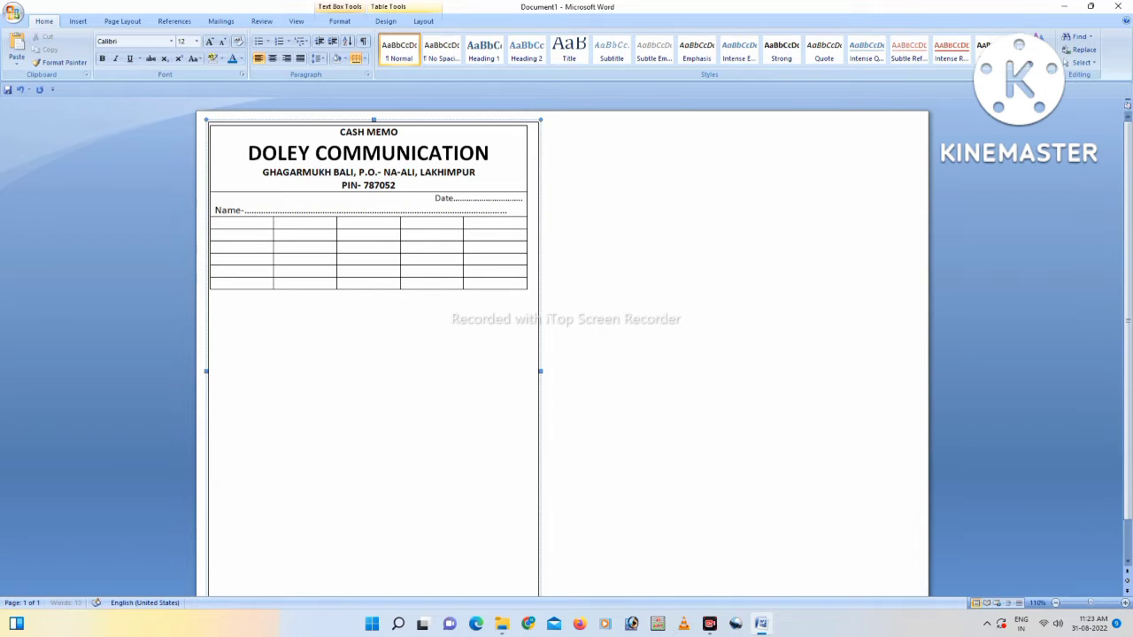
pyautogui.write('..')
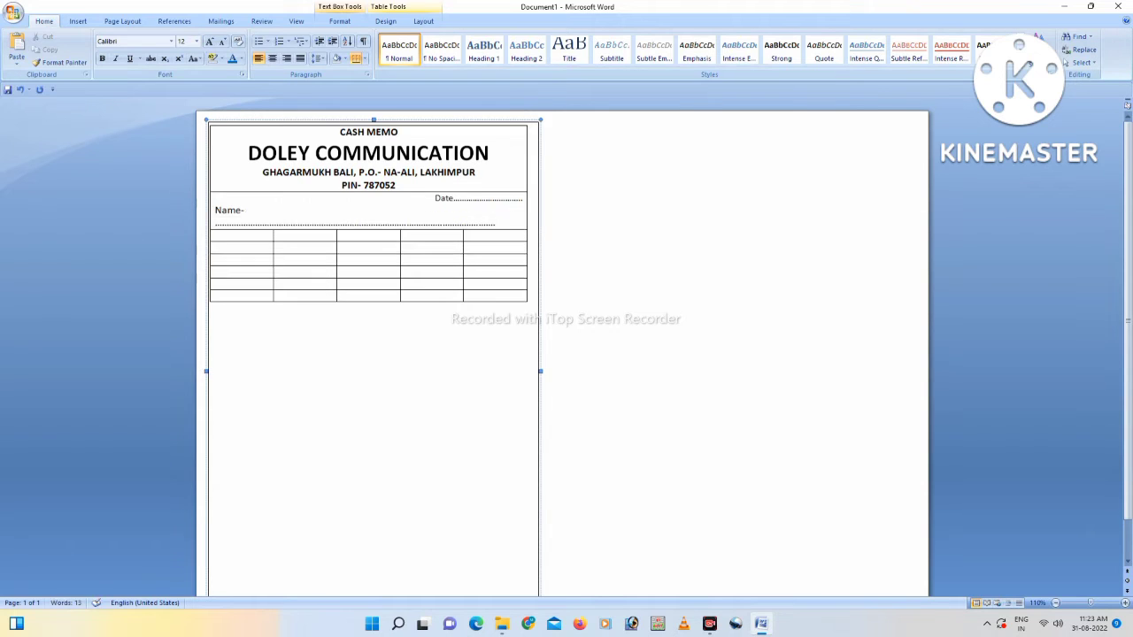
pyautogui.press('BackSpace')
# Add "Address" and "Contact-" lines with dotted blanks below the name line, leaving an empty line at the end.
pyautogui.press('Return')
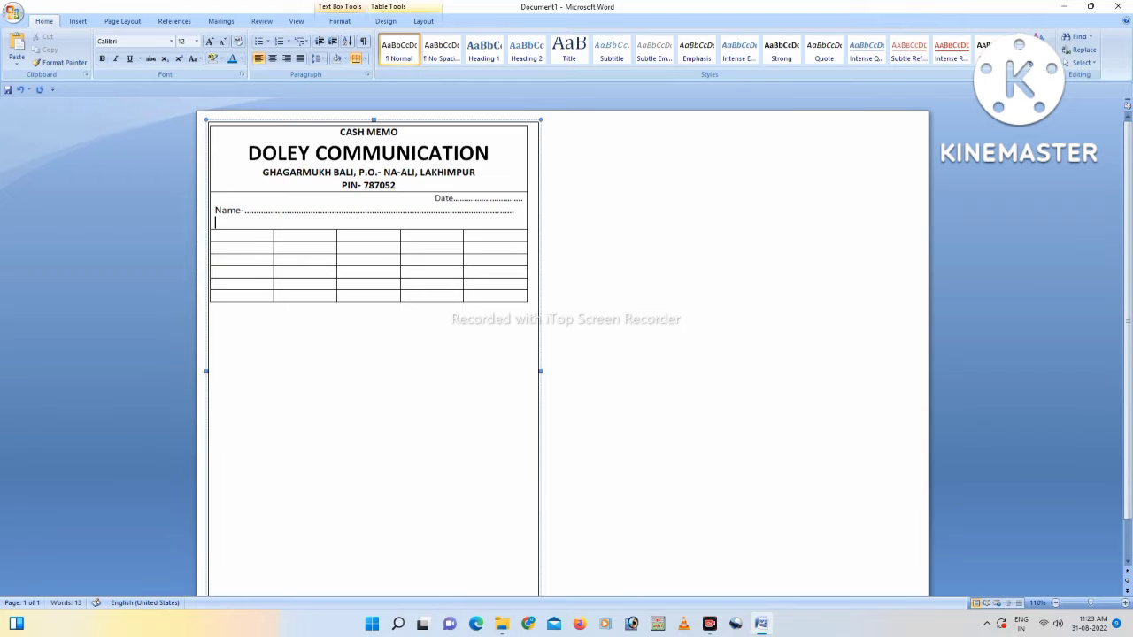
pyautogui.write('Address..............................')
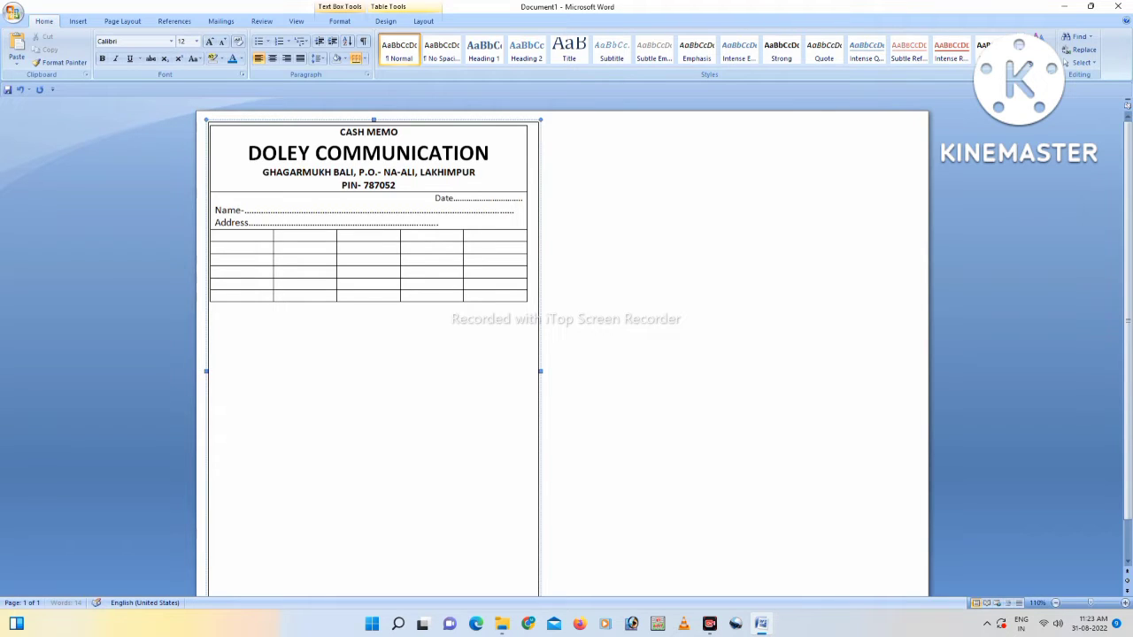
pyautogui.write('............................................')
pyautogui.press('Return')
pyautogui.write('C')
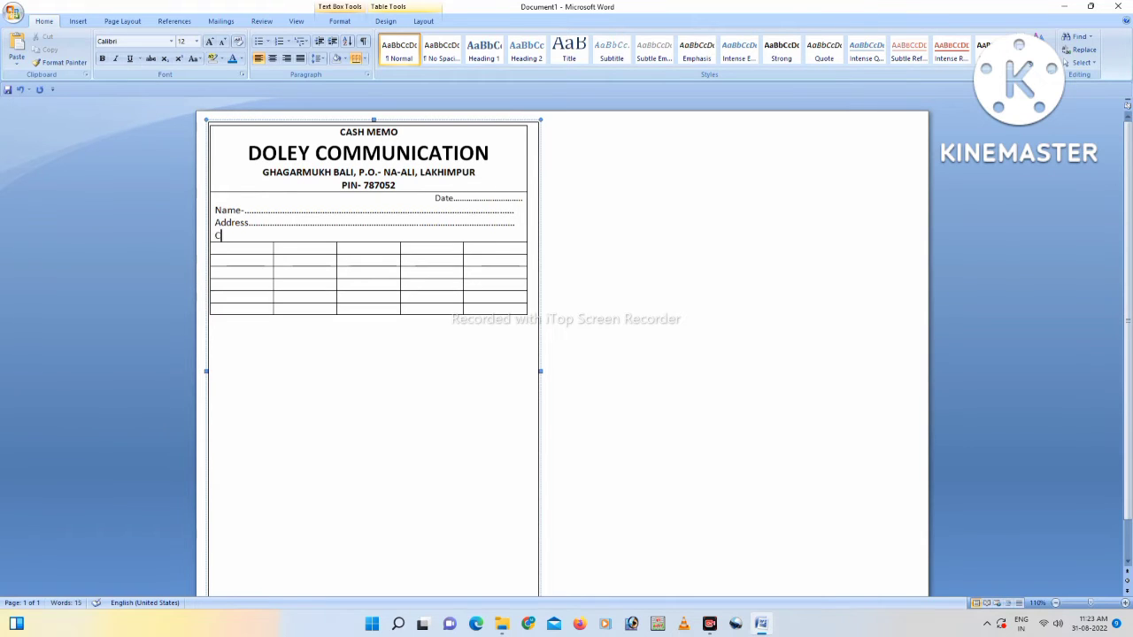
pyautogui.write('ontact-.........')
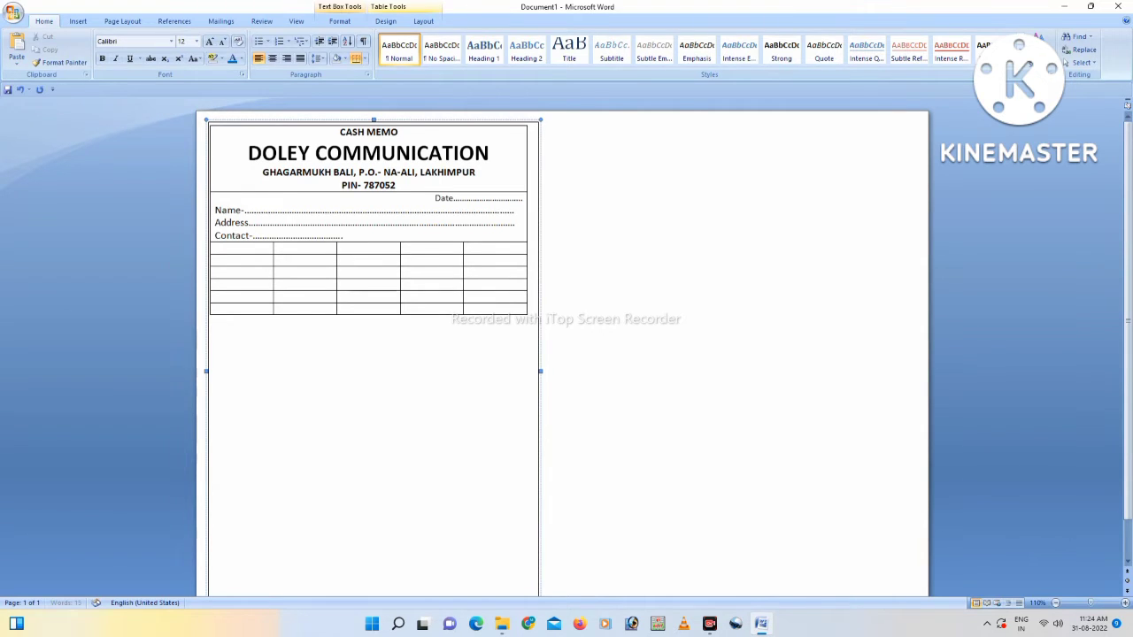
pyautogui.write('.......................')
pyautogui.press('Return')
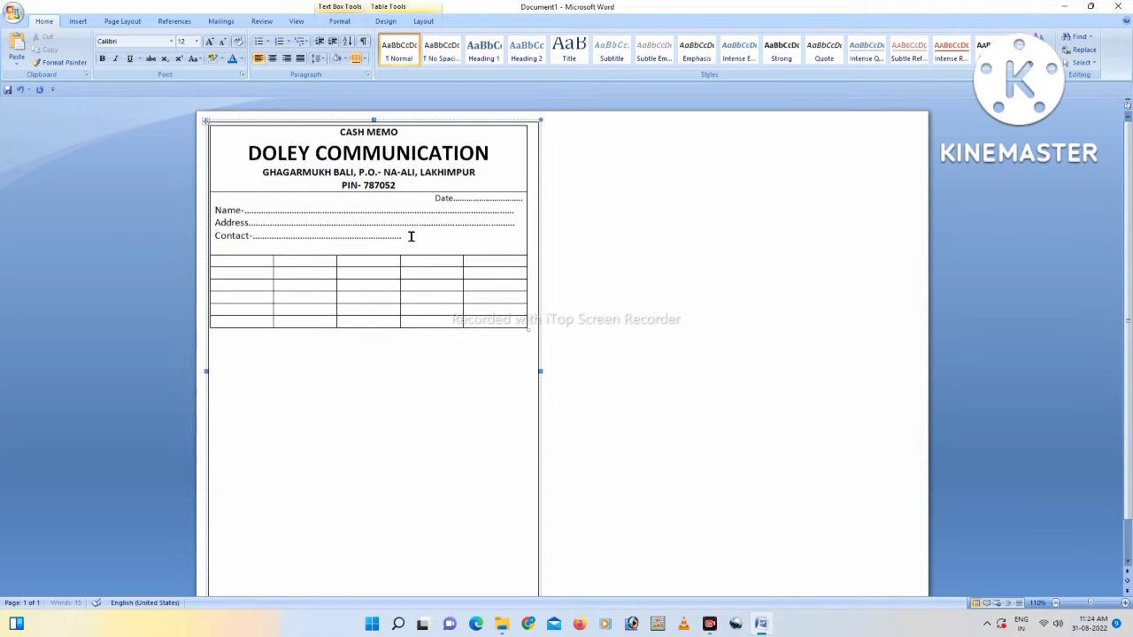
# Set the font size of all empty table rows below the customer details to 12.
pyautogui.click(232, 257)
pyautogui.moveTo(230, 258); pyautogui.dragTo(510, 334)
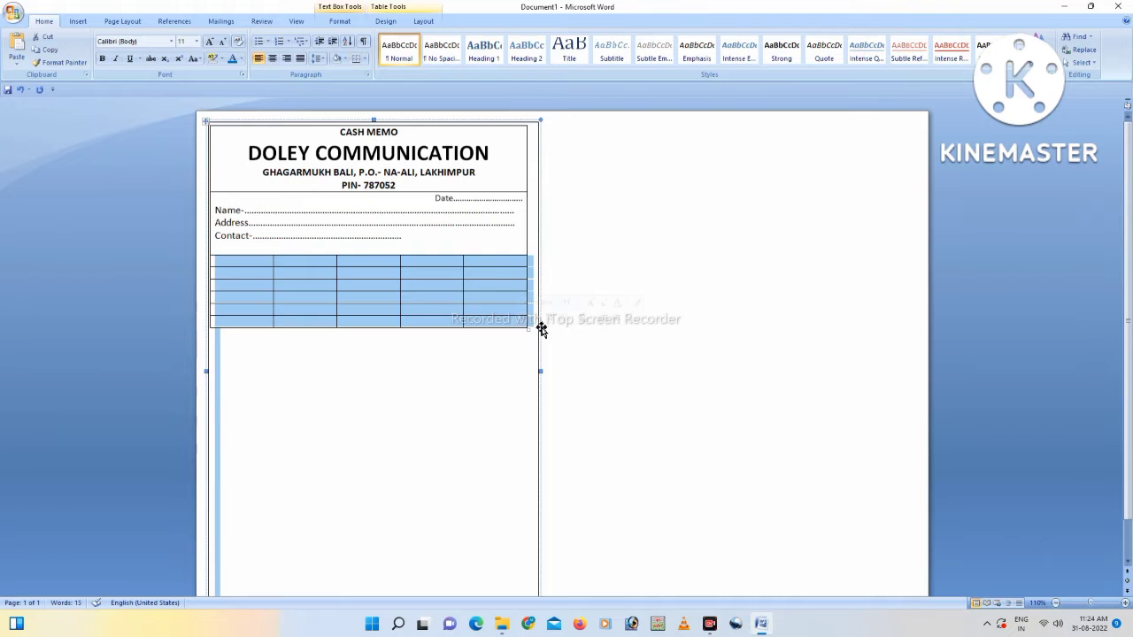
pyautogui.click(579, 302)
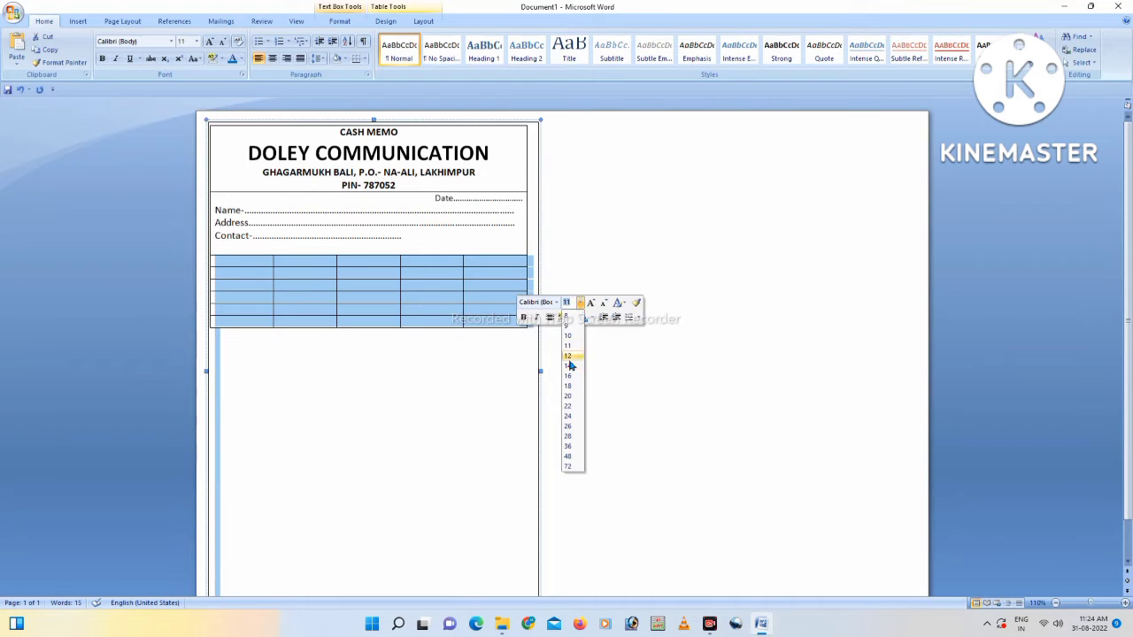
pyautogui.click(567, 355)
# Enter "Sl.no." as the first column heading, narrow that column to fit, and widen the second column.
pyautogui.click(236, 259)
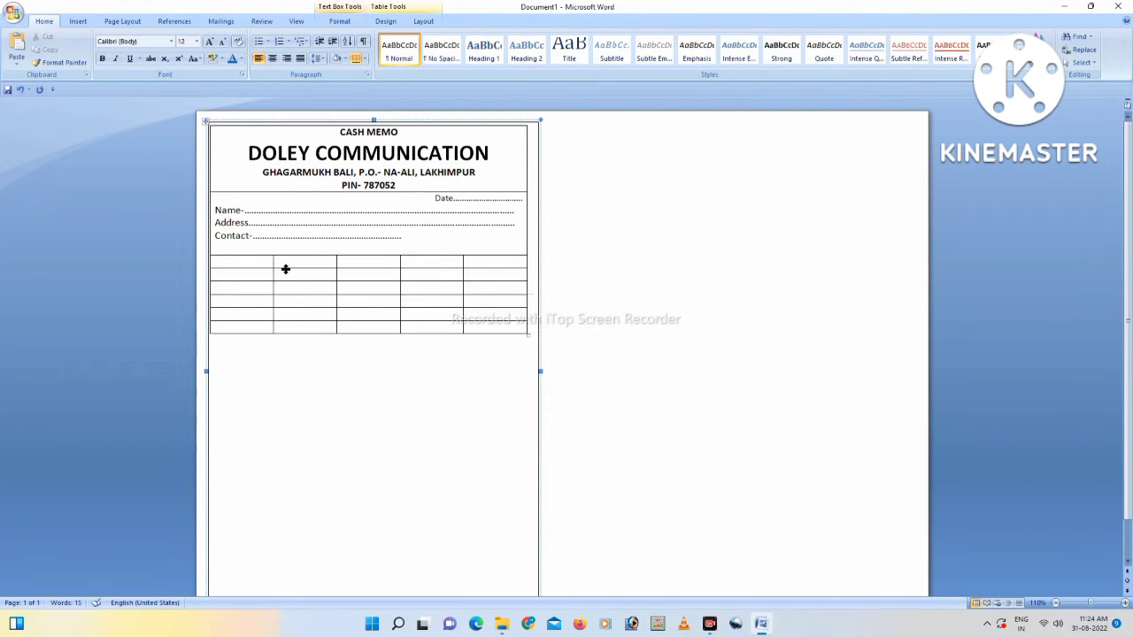
pyautogui.write('Sl.no.')
pyautogui.moveTo(273, 288); pyautogui.dragTo(245, 290)
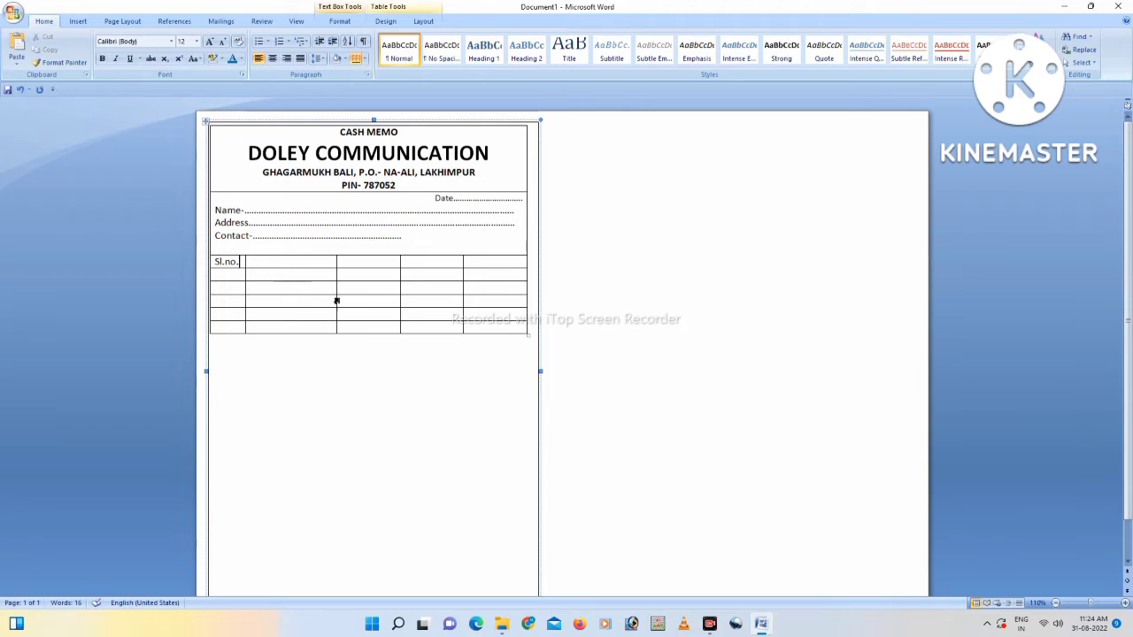
pyautogui.moveTo(336, 299); pyautogui.dragTo(348, 299)
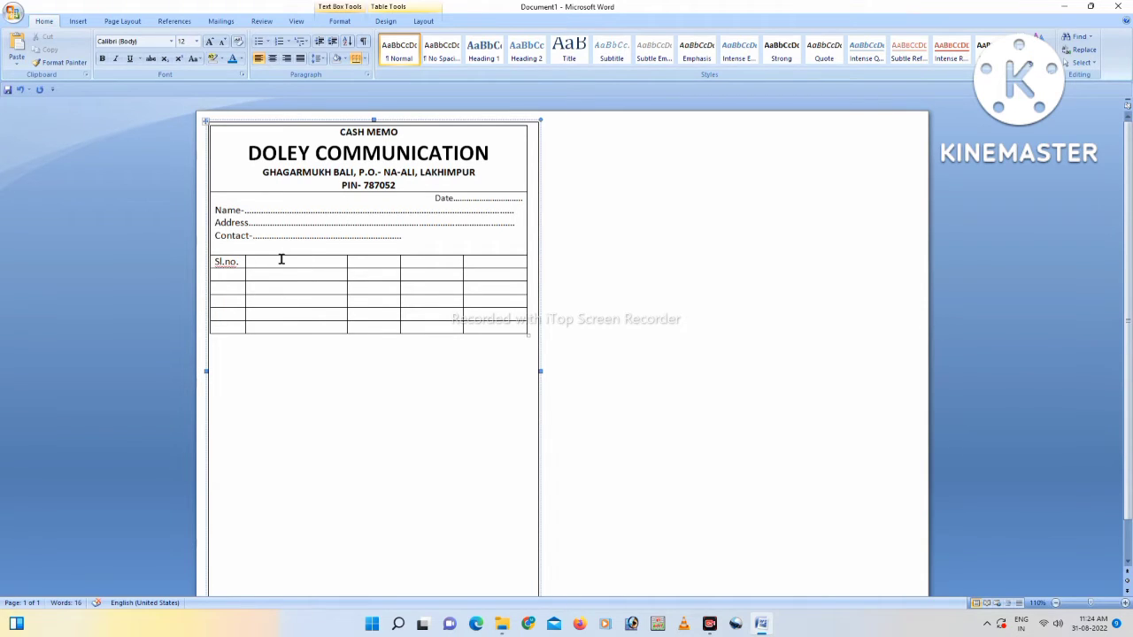
# Enter "Particular", "Qty", "Rate" and "Amount" as headings of the remaining four columns.
pyautogui.write('Particular')
pyautogui.click(373, 262)
pyautogui.write('Qty')
pyautogui.click(431, 257)
pyautogui.write('Rate')
pyautogui.click(481, 262)
pyautogui.write('Amount')
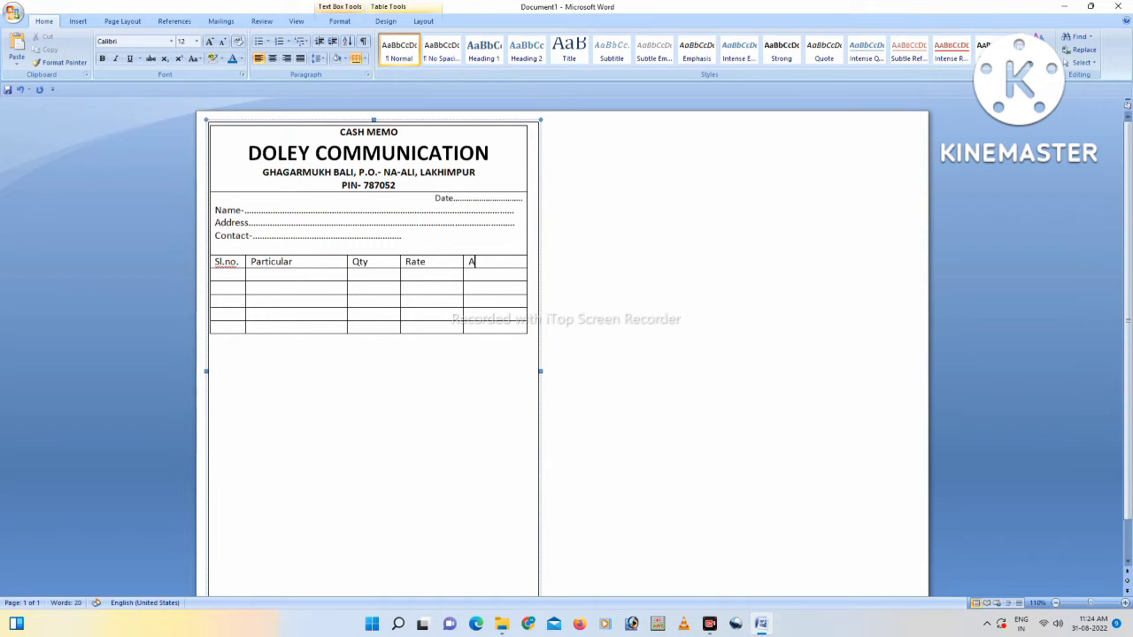
# Widen the Particular column and narrow the Qty, Rate and Amount columns by moving their borders.
pyautogui.click(273, 272)
pyautogui.moveTo(401, 282); pyautogui.dragTo(418, 287)
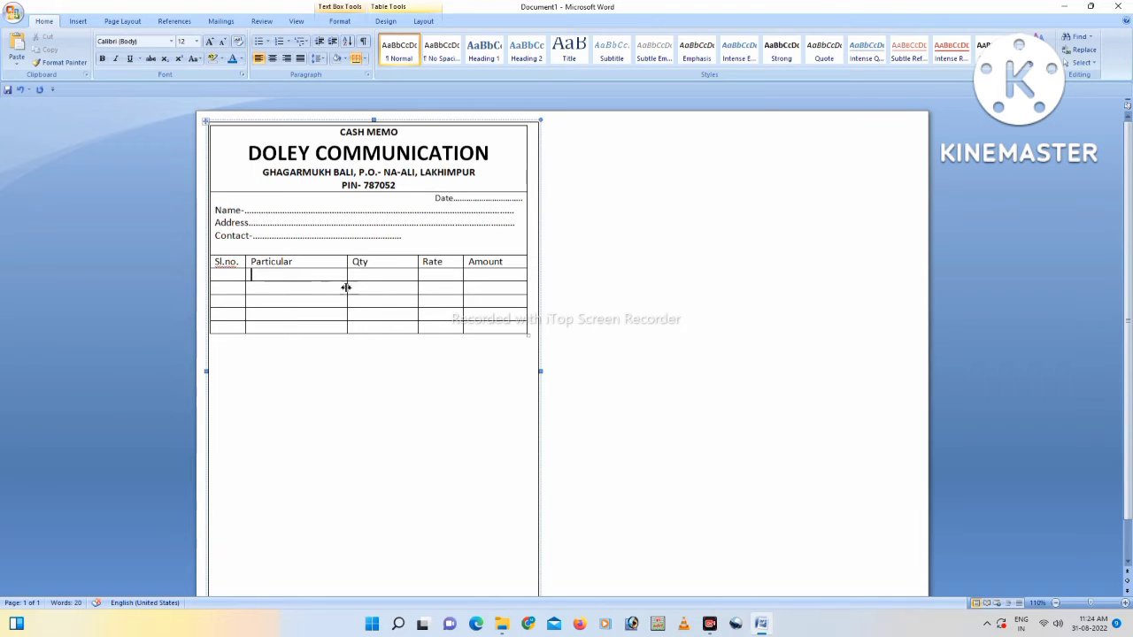
pyautogui.moveTo(346, 289); pyautogui.dragTo(374, 288)
pyautogui.moveTo(463, 304); pyautogui.dragTo(468, 306)
pyautogui.click(430, 354)
# Increase the height of the first row below the column headings so it takes up most of the text box.
pyautogui.click(253, 274)
pyautogui.click(229, 274)
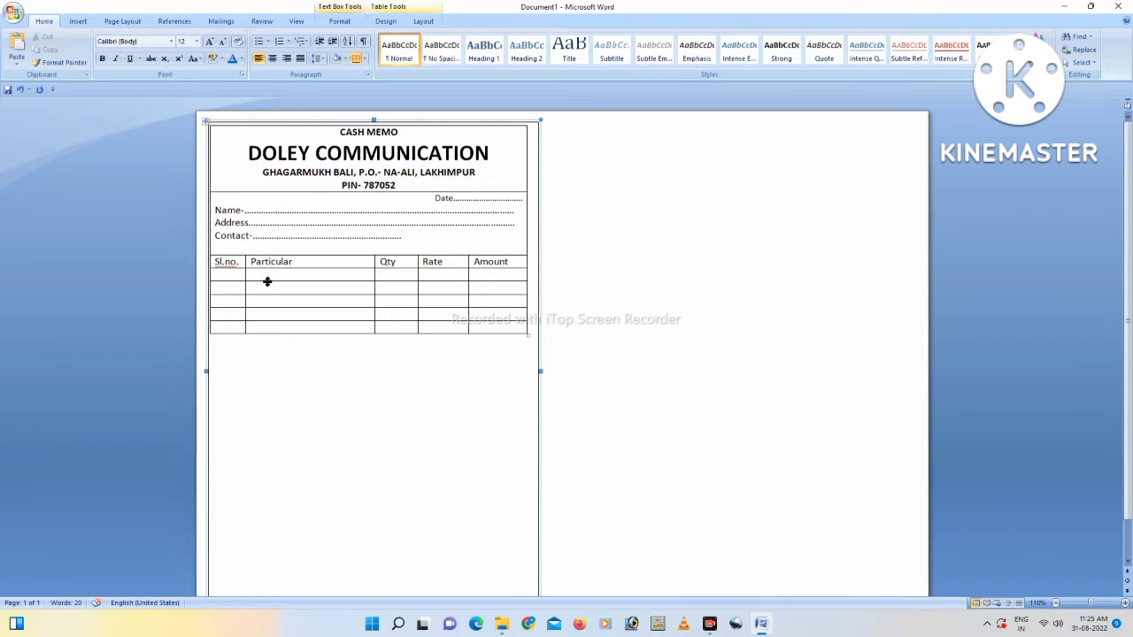
pyautogui.moveTo(267, 281); pyautogui.dragTo(293, 501)
pyautogui.scroll(-1, 433, 427)
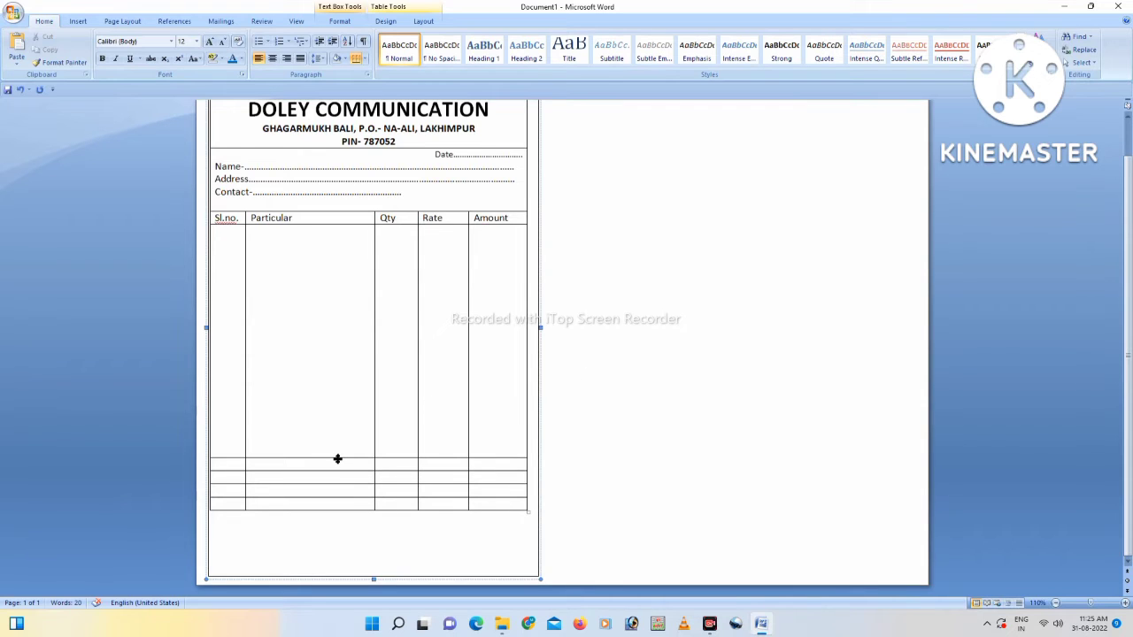
pyautogui.moveTo(338, 458); pyautogui.dragTo(341, 435)
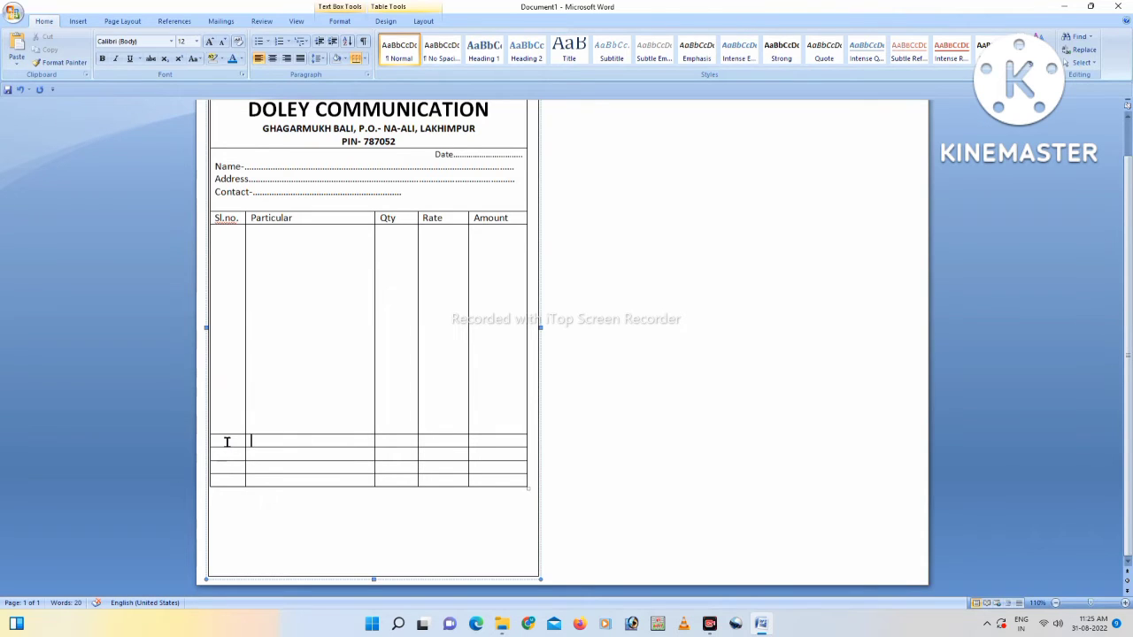
# Merge the Sl.no., Particular and Qty cells across the three rows directly below the tall item row.
pyautogui.moveTo(226, 442); pyautogui.dragTo(399, 464)
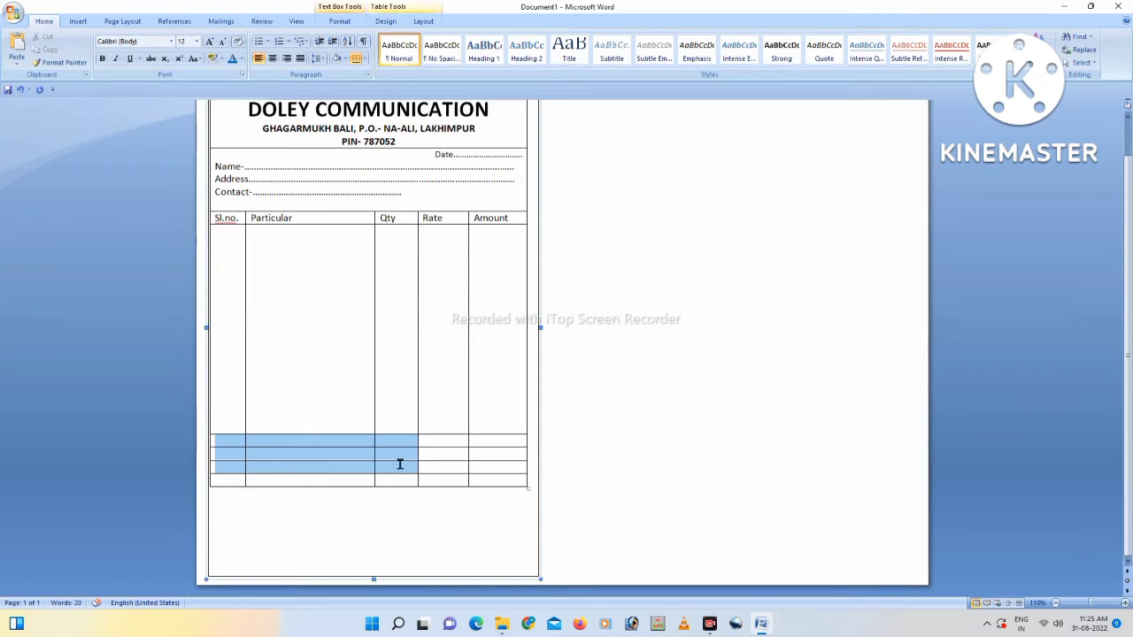
pyautogui.rightClick(341, 443)
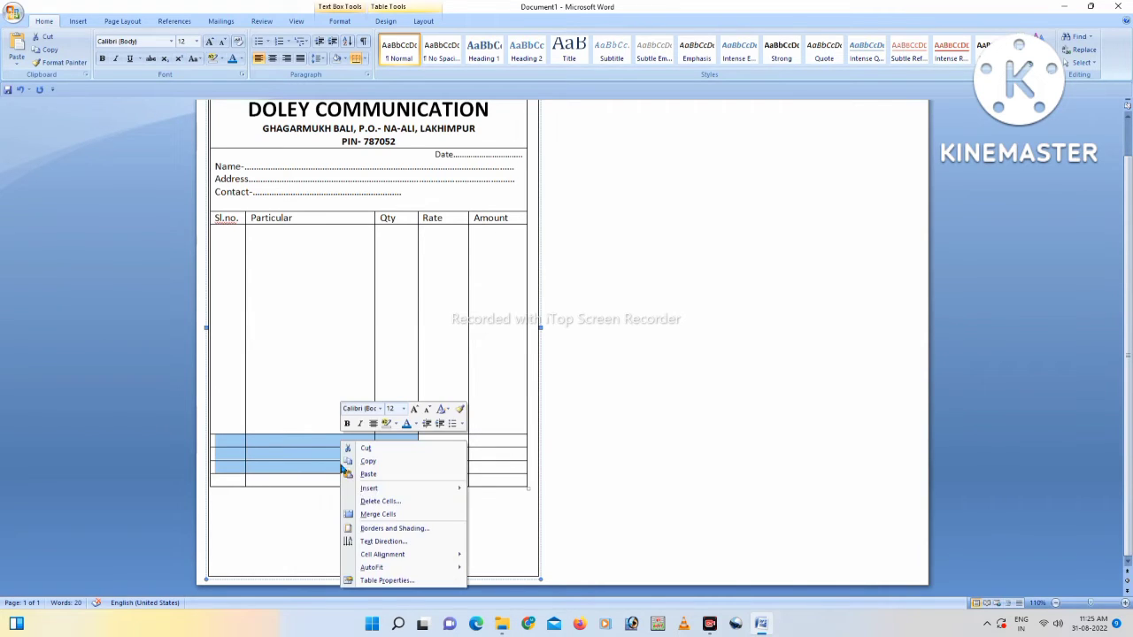
pyautogui.click(374, 515)
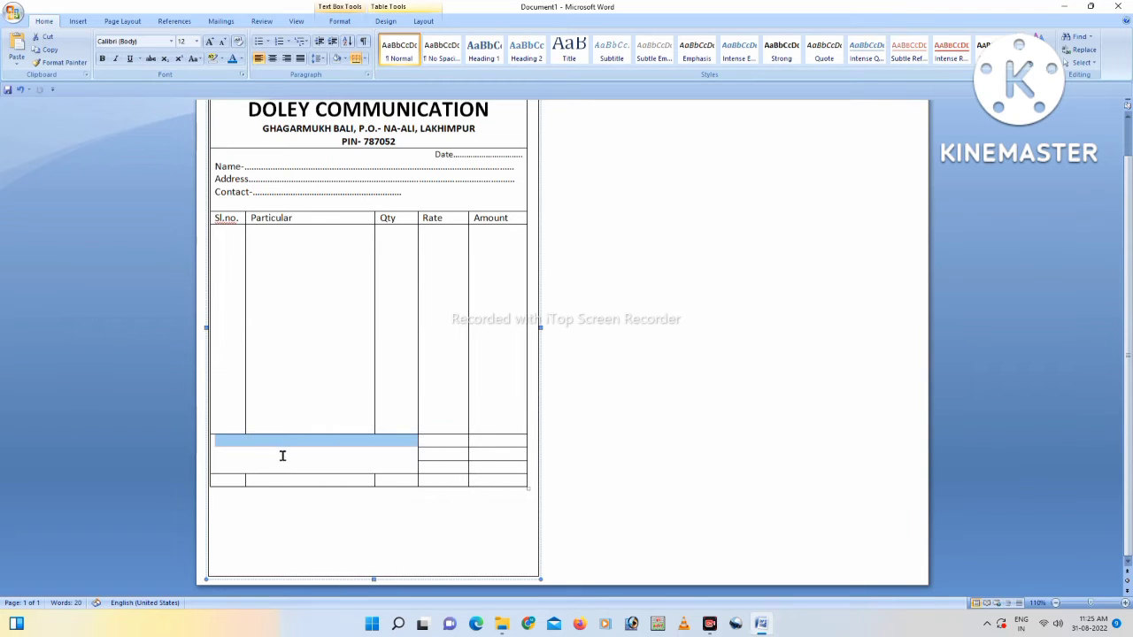
# Enter "In word" followed by a dotted line in the merged cell, with a second full dotted line beneath it.
pyautogui.write('I')
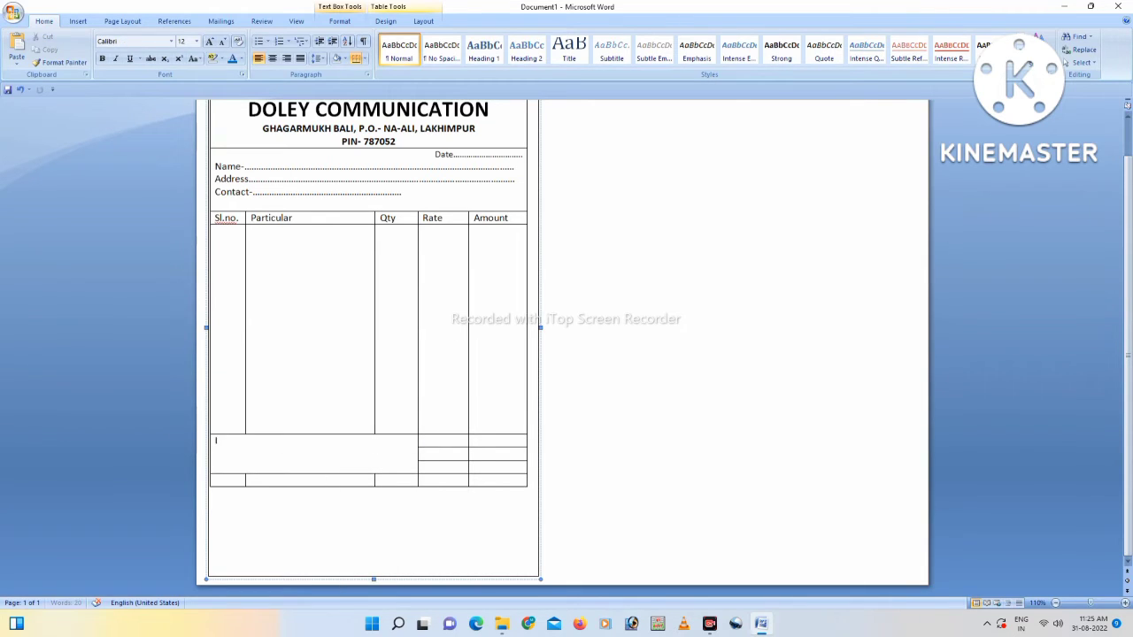
pyautogui.write('n word.....')
pyautogui.press('Return')
pyautogui.write('-')
pyautogui.write('........')
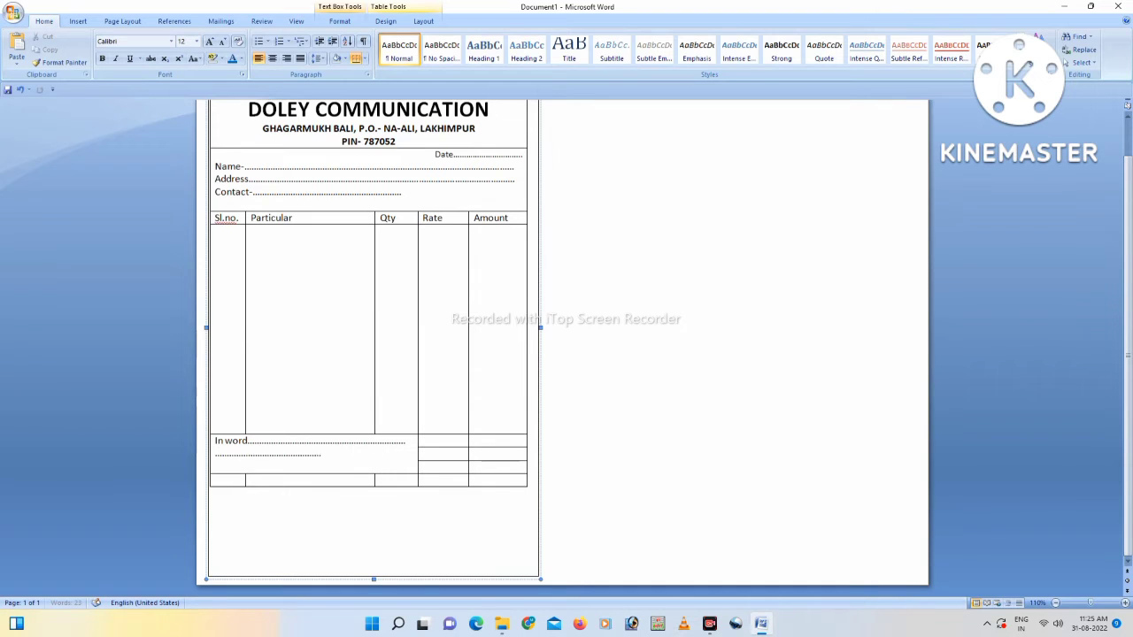
pyautogui.write('.........................................')
# Enter "Total", "Ad." and "Bal." in the three Rate column cells beside the "In word" cell.
pyautogui.click(448, 438)
pyautogui.write('Total')
pyautogui.click(441, 453)
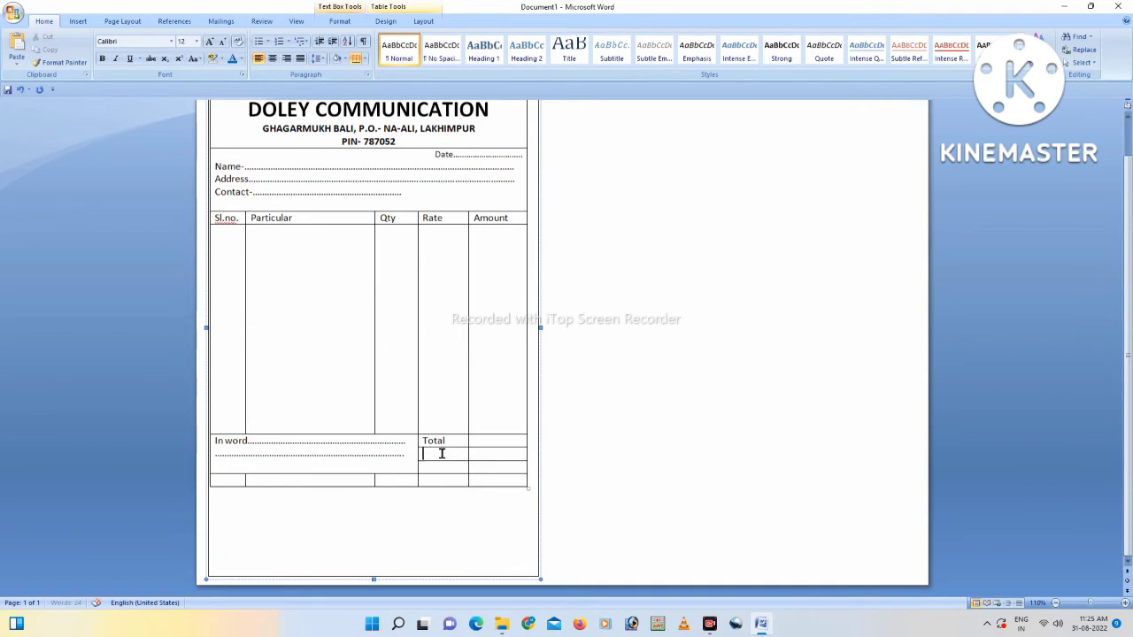
pyautogui.write('Ad.')
pyautogui.click(424, 466)
pyautogui.write('Bal.')
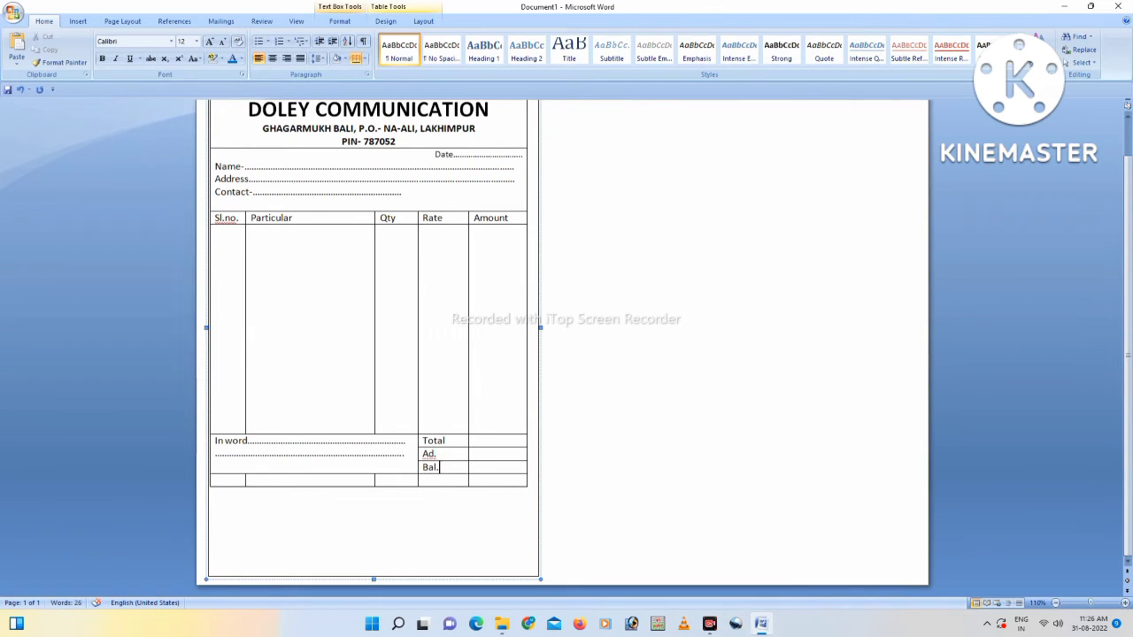
pyautogui.press('BackSpace')
pyautogui.press('BackSpace')
pyautogui.write('l.')
# Merge all the cells of the table's last row into one cell.
pyautogui.moveTo(226, 478); pyautogui.dragTo(479, 479)
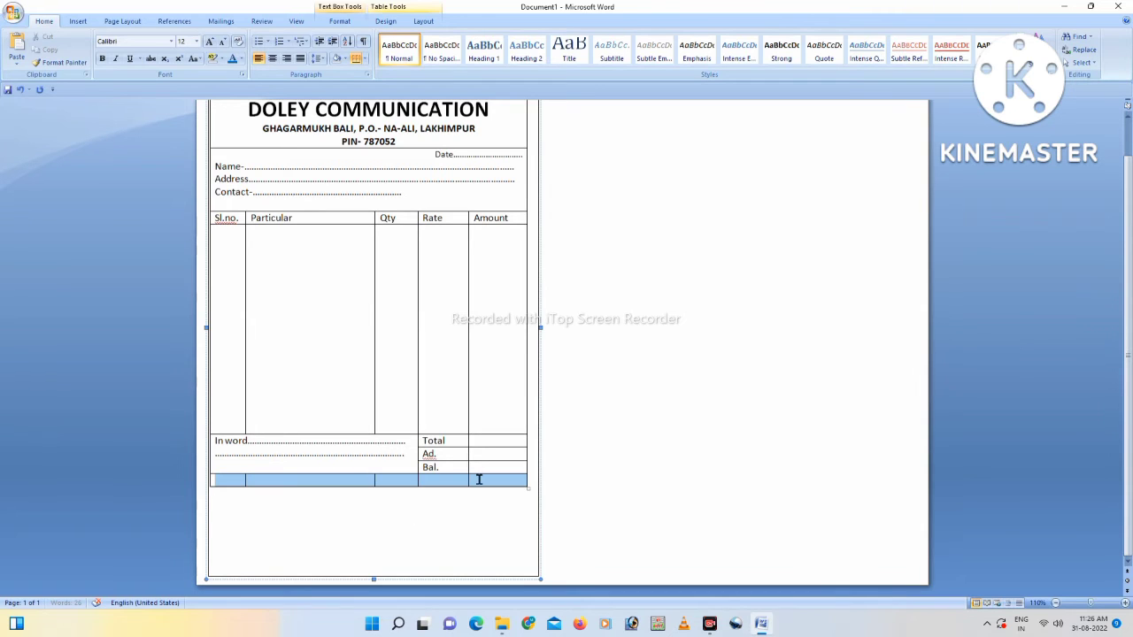
pyautogui.rightClick(481, 481)
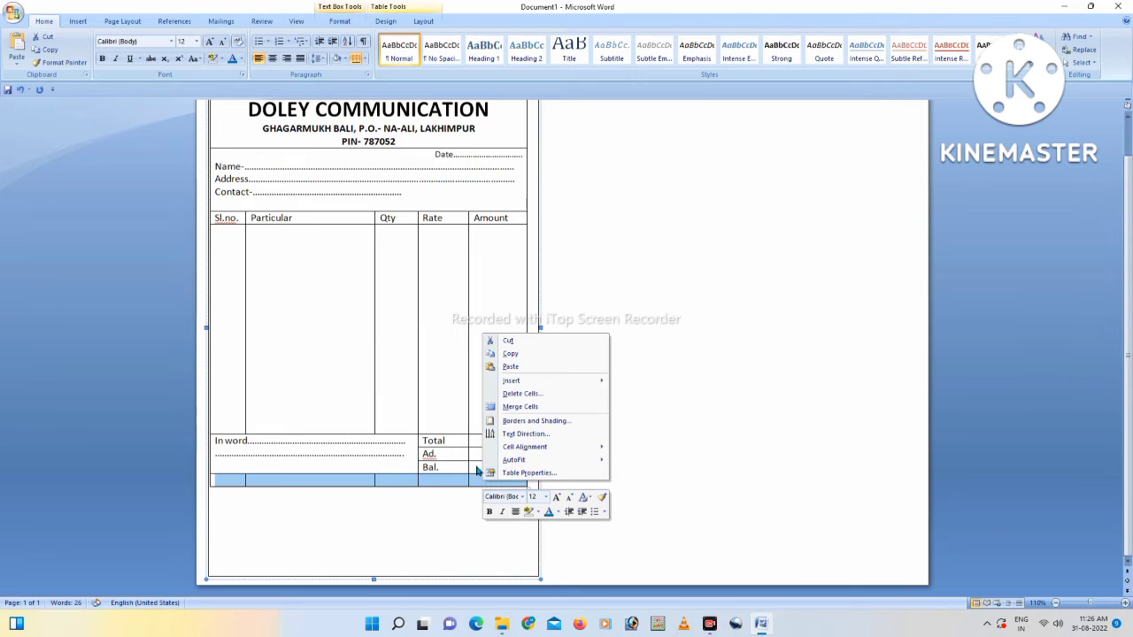
pyautogui.click(518, 408)
pyautogui.click(374, 480)
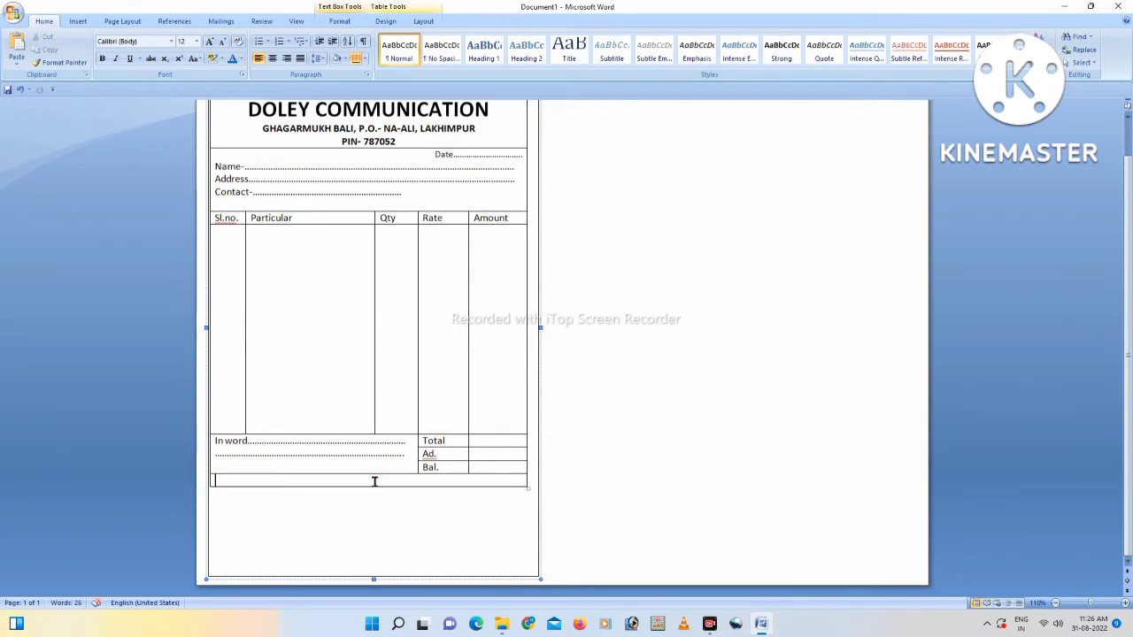
# Add blank lines to the merged last row and extend its height to near the bottom of the text box.
pyautogui.moveTo(372, 487); pyautogui.dragTo(371, 533)
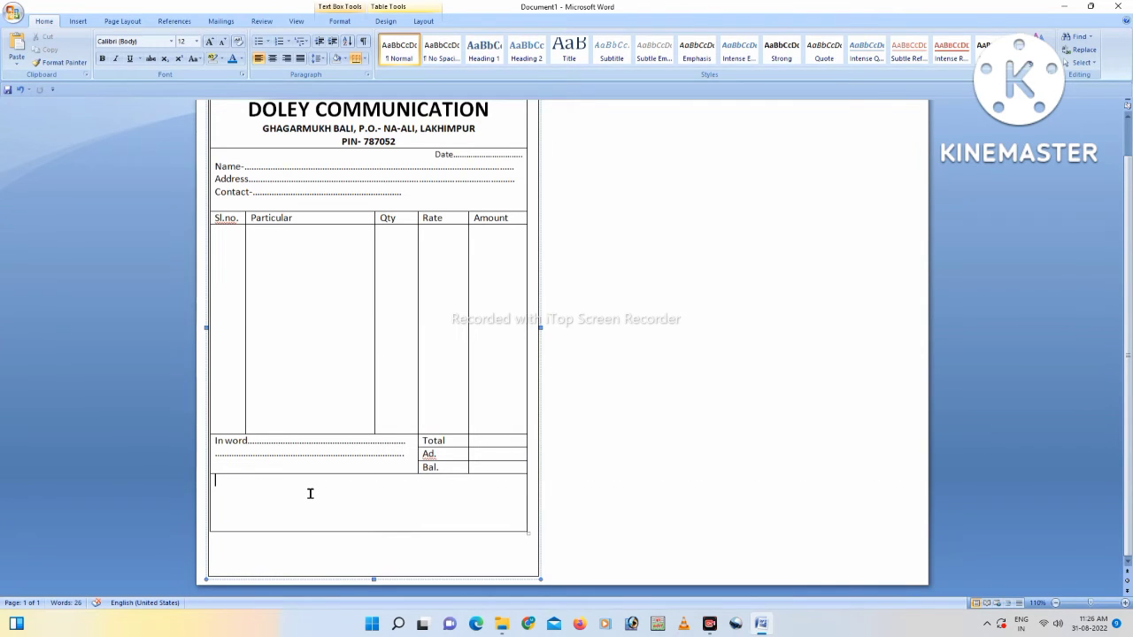
pyautogui.press('Return')
pyautogui.press('Return')
pyautogui.moveTo(283, 532); pyautogui.dragTo(281, 540)
pyautogui.moveTo(284, 550); pyautogui.dragTo(284, 550)
pyautogui.click(289, 508)
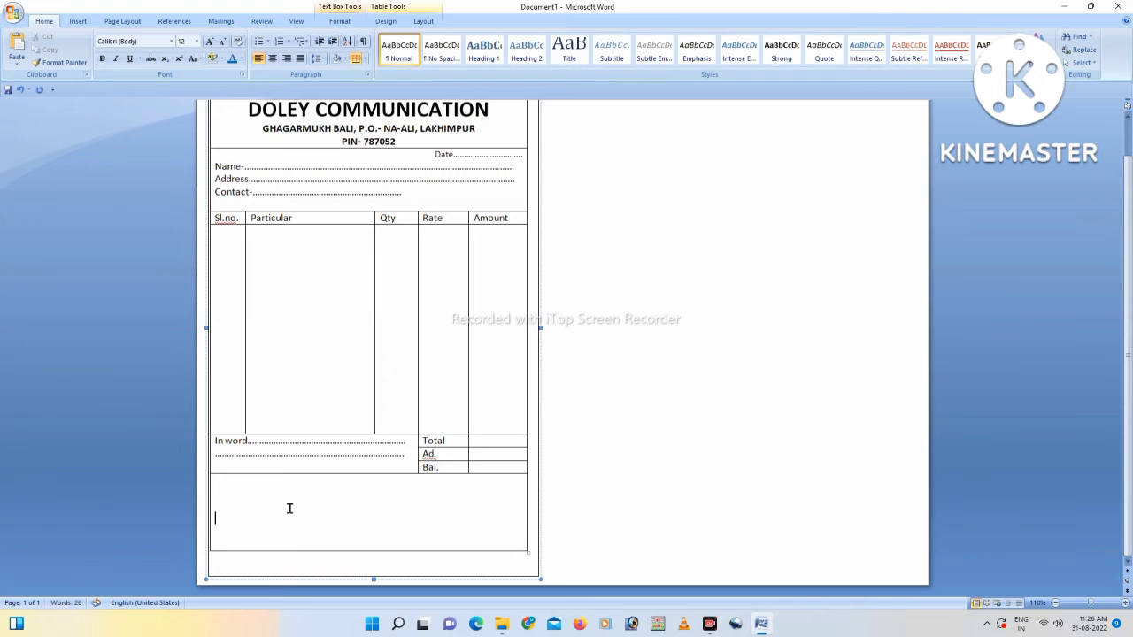
# Enter "Reciver Sign" and "Giver Sign" on the last line of the merged row, spaced towards its opposite ends.
pyautogui.press('Return')
pyautogui.write('Reciver')
pyautogui.click(213, 545)
pyautogui.click(215, 544)
pyautogui.click(283, 544)
pyautogui.write('Sign')
pyautogui.write('Giver')
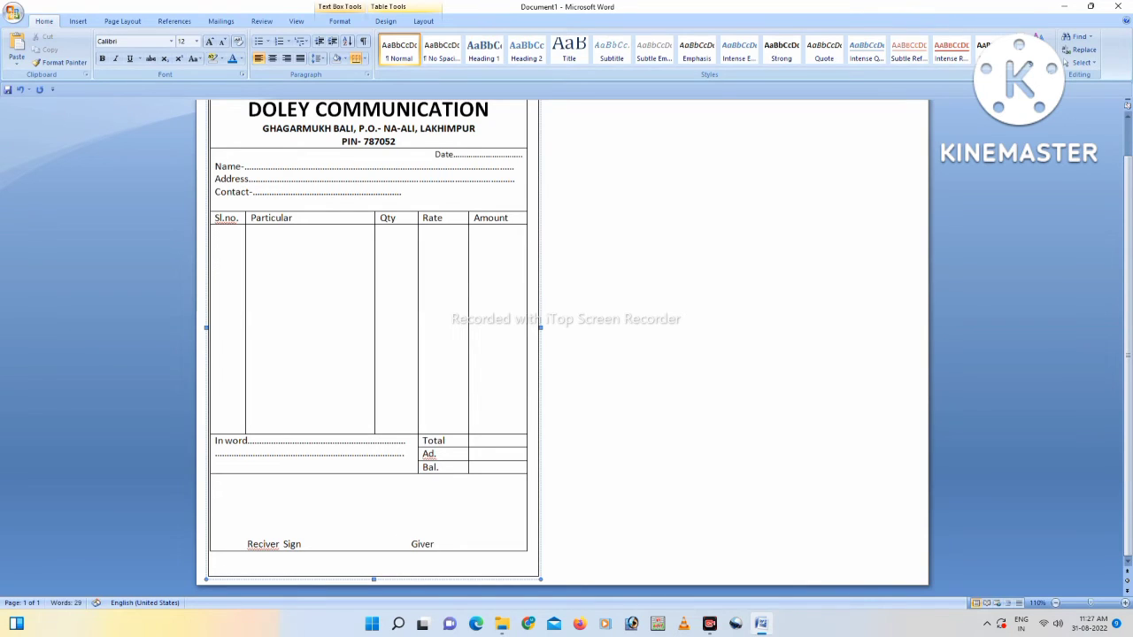
pyautogui.write(' Sign')
pyautogui.click(391, 544)
pyautogui.press('BackSpace')
pyautogui.press('BackSpace')
# Add a line below the table reading "Contact-" followed by the shop's phone number.
pyautogui.click(291, 564)
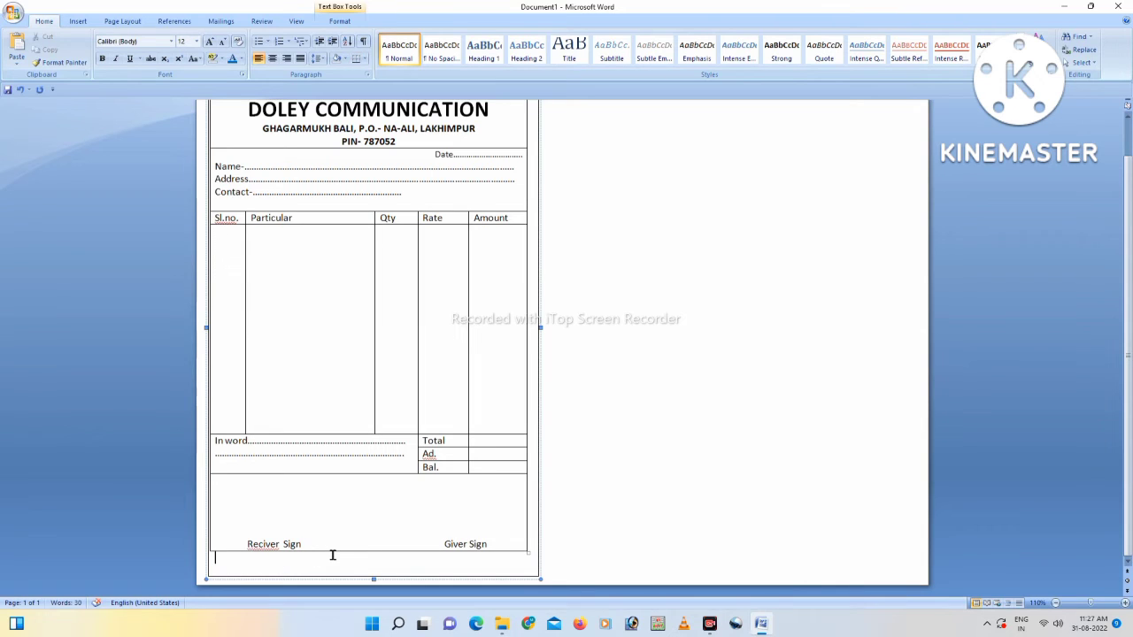
pyautogui.write('Cintact-')
pyautogui.press('BackSpace')
pyautogui.press('BackSpace')
pyautogui.press('BackSpace')
pyautogui.write('Ontac')
pyautogui.press('BackSpace')
pyautogui.press('BackSpace')
pyautogui.press('BackSpace')
pyautogui.press('BackSpace')
pyautogui.write('ontact.-')
pyautogui.write('78')
pyautogui.press('BackSpace')
pyautogui.write('6379')
pyautogui.press('Home')
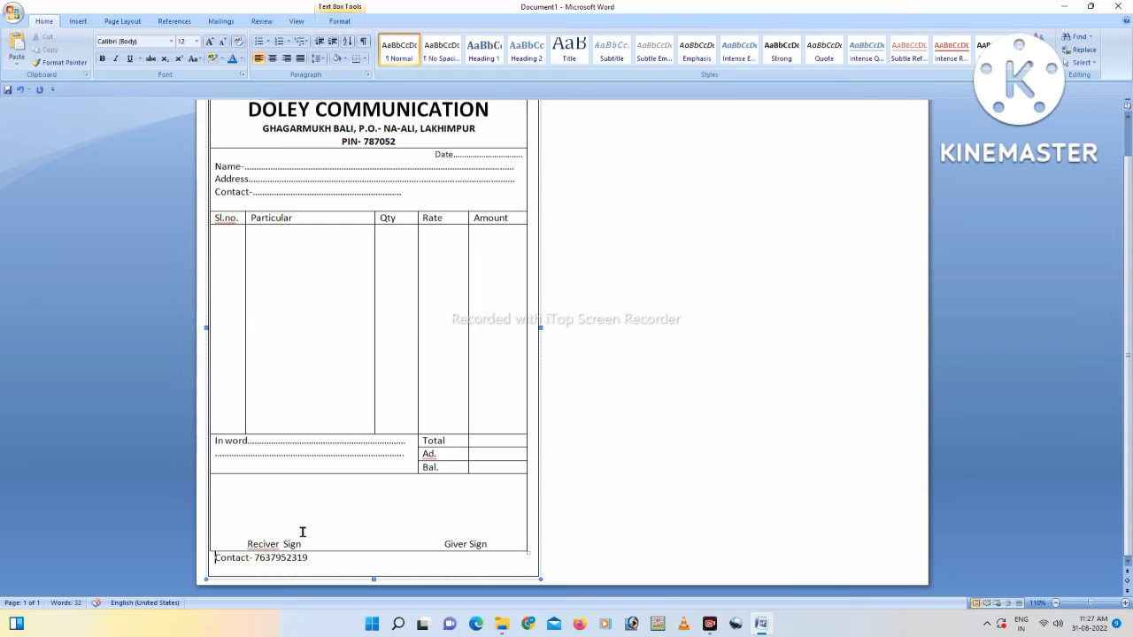
# Center the contact line below the table and format it in 18 pt italic.
pyautogui.click(277, 60)
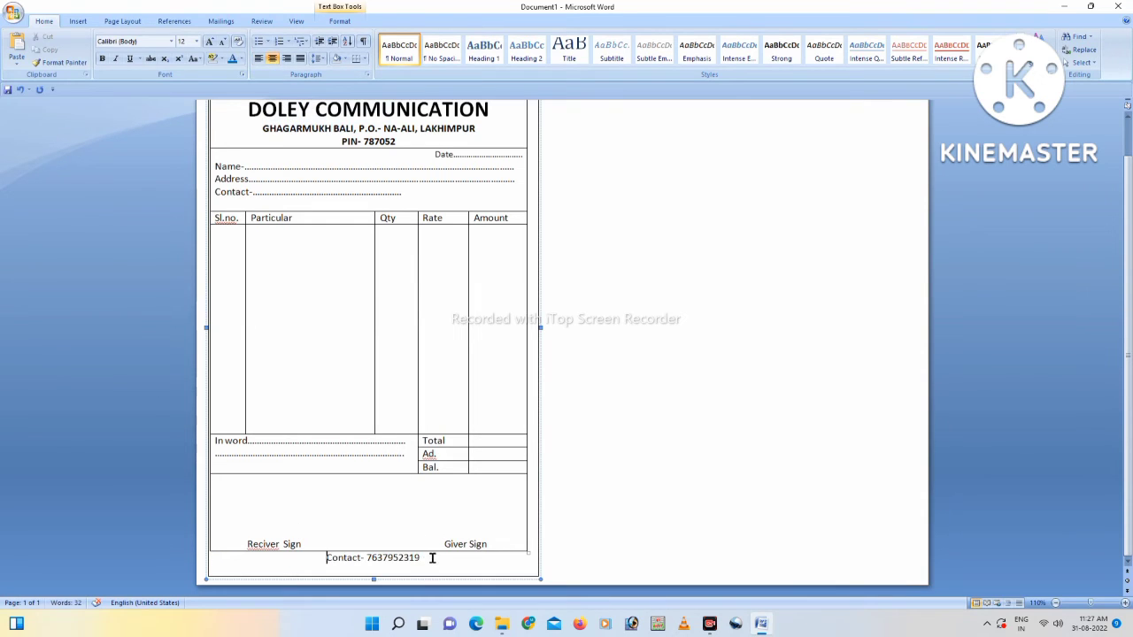
pyautogui.moveTo(429, 559); pyautogui.dragTo(302, 563)
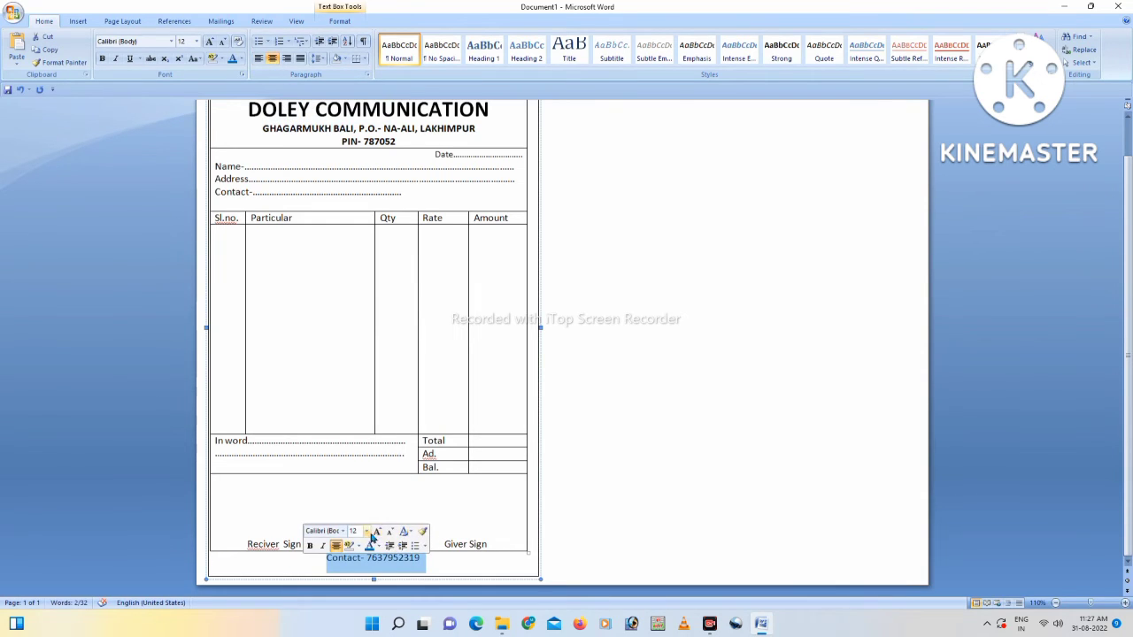
pyautogui.click(366, 531)
pyautogui.click(354, 429)
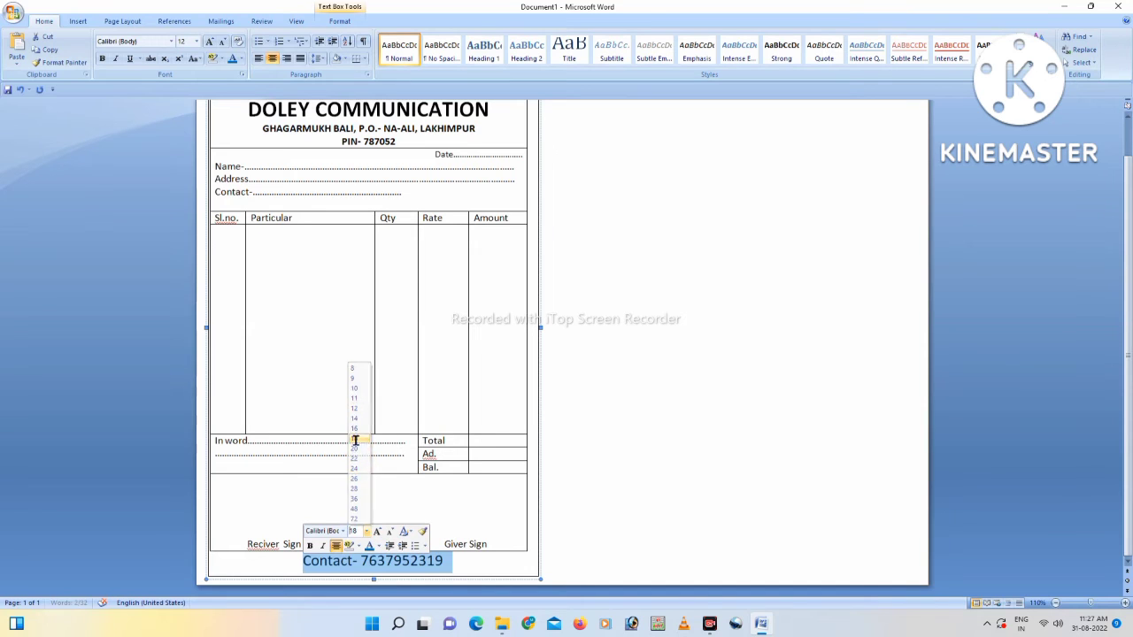
pyautogui.click(322, 546)
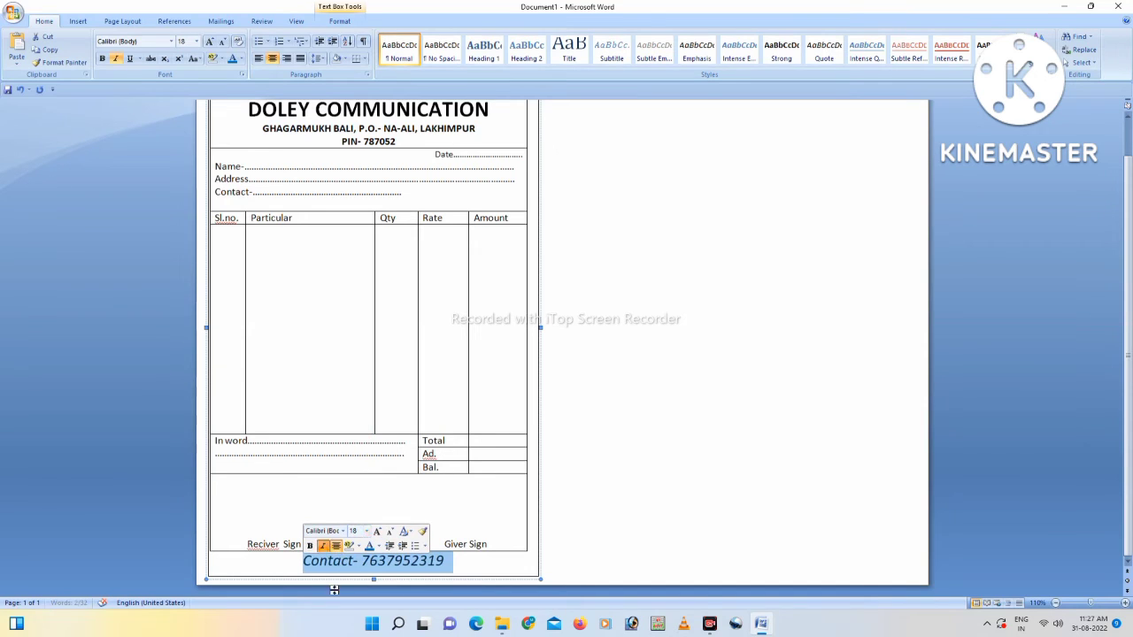
pyautogui.click(397, 560)
pyautogui.click(445, 560)
# Review the memo layout from the header down to the contact line.
pyautogui.scroll(1, 359, 516)
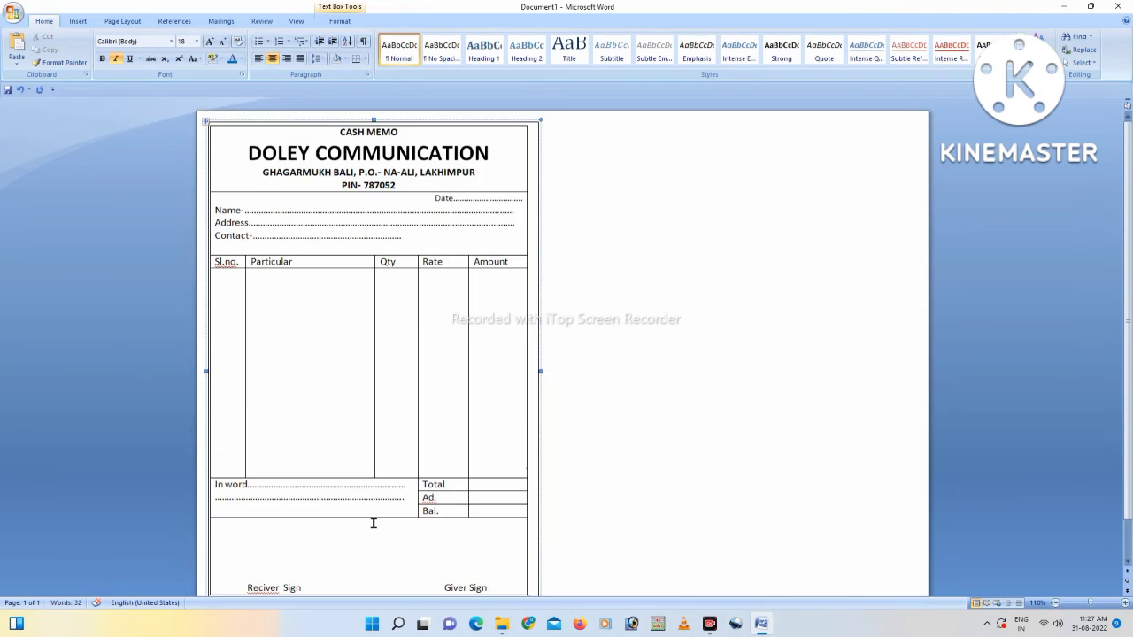
pyautogui.scroll(-1, 375, 521)
pyautogui.hotkey('ctrl', 'z')
pyautogui.scroll(1, 458, 454)
pyautogui.scroll(-1, 524, 540)
pyautogui.scroll(1, 454, 542)
pyautogui.scroll(-1, 396, 174)
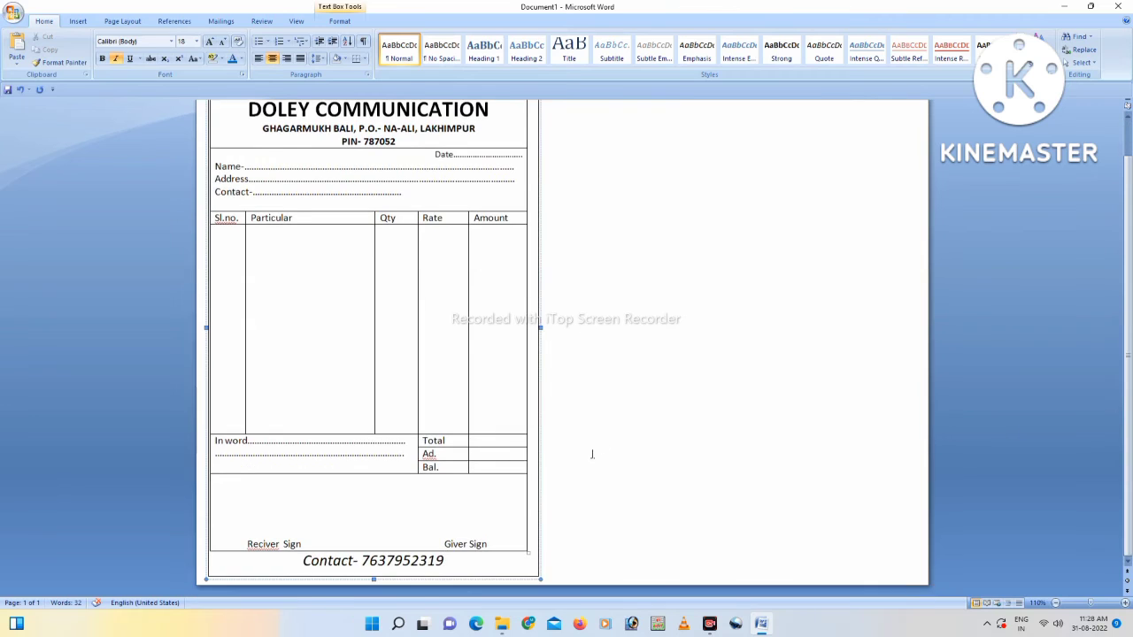
pyautogui.scroll(1, 404, 218)
pyautogui.scroll(-1, 394, 156)
pyautogui.scroll(1, 396, 159)
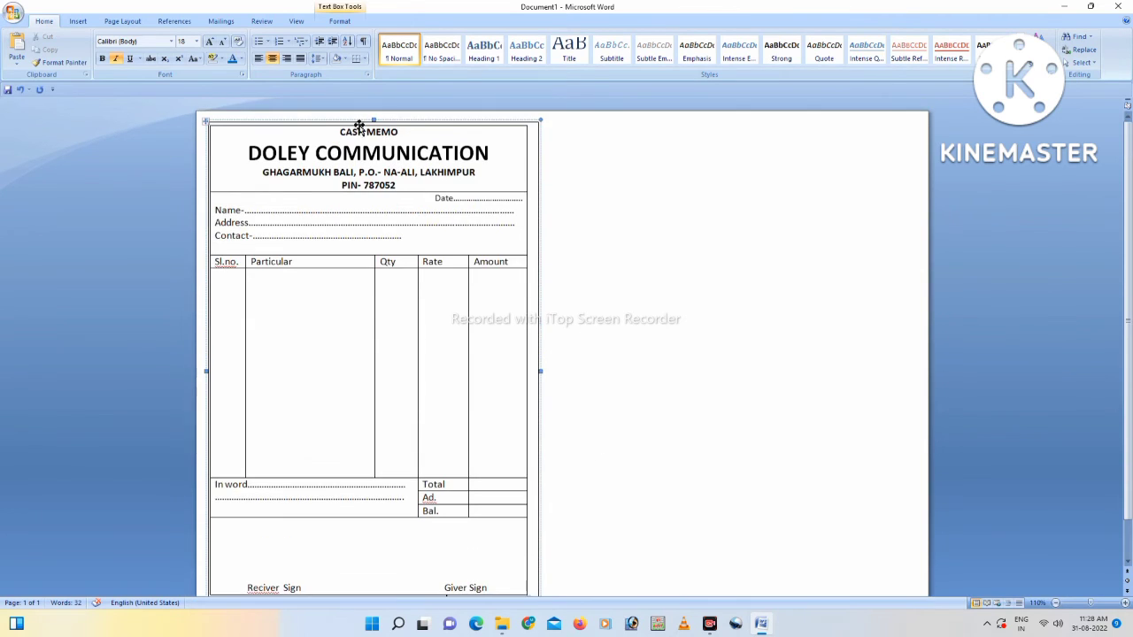
# Copy the memo text box, paste it and place the duplicate in the blank half of the page.
pyautogui.click(357, 123)
pyautogui.rightClick(357, 123)
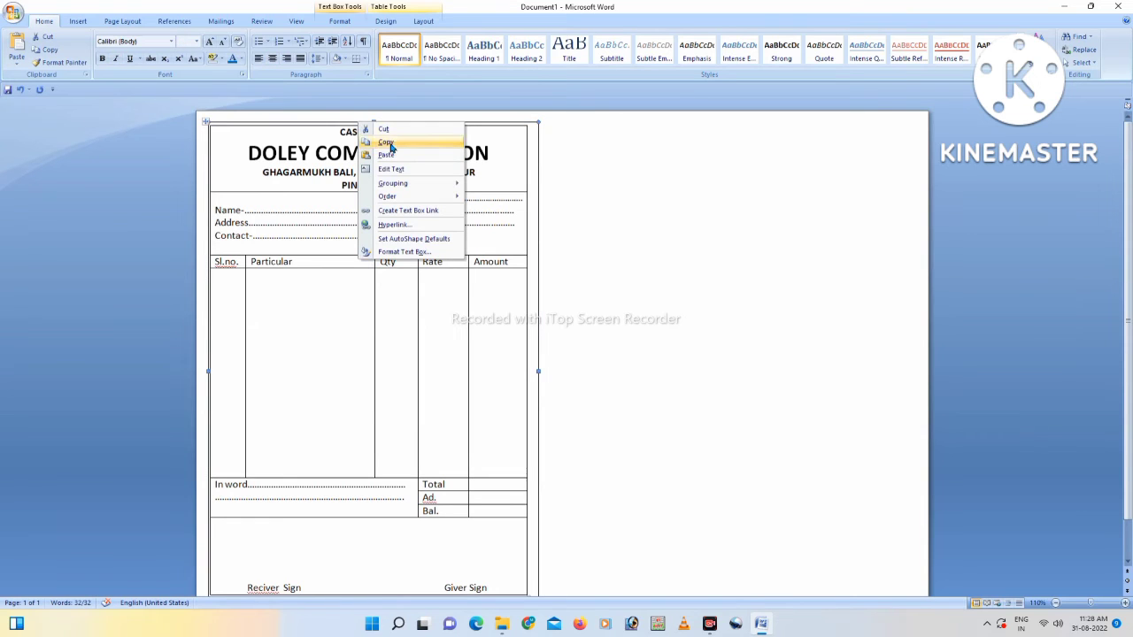
pyautogui.click(380, 144)
pyautogui.click(710, 290)
pyautogui.rightClick(710, 289)
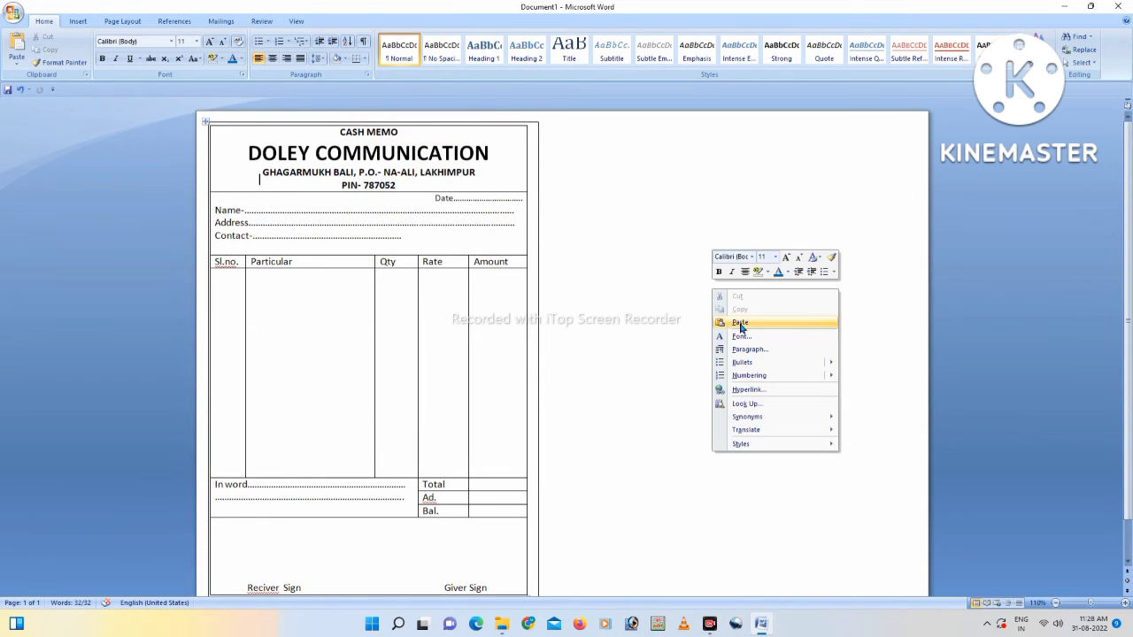
pyautogui.click(738, 324)
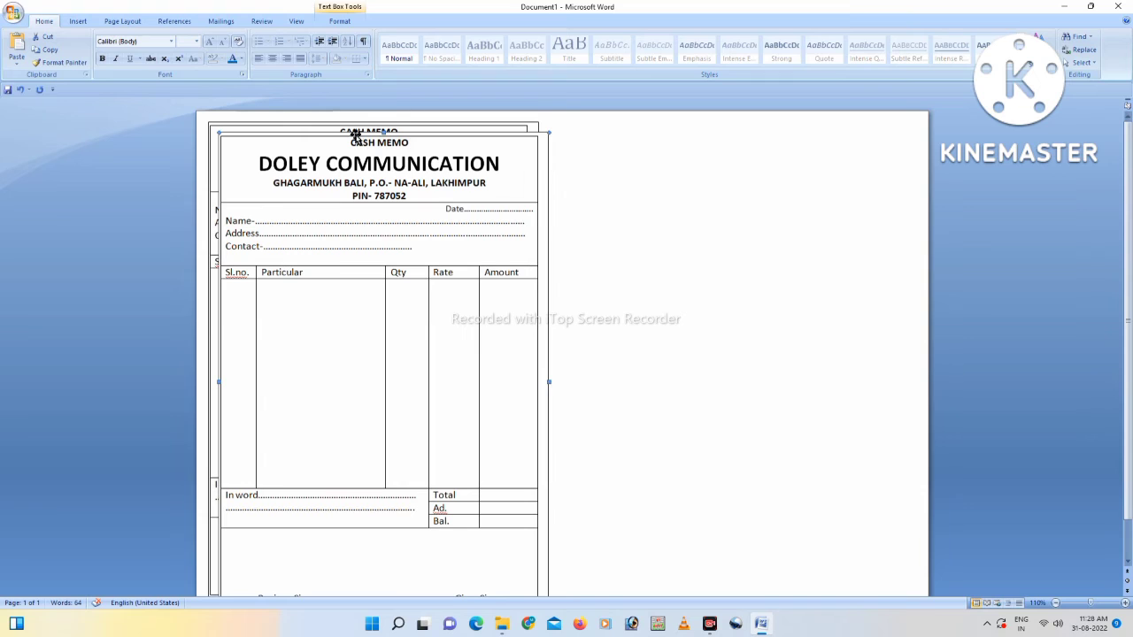
pyautogui.moveTo(660, 131); pyautogui.dragTo(713, 124)
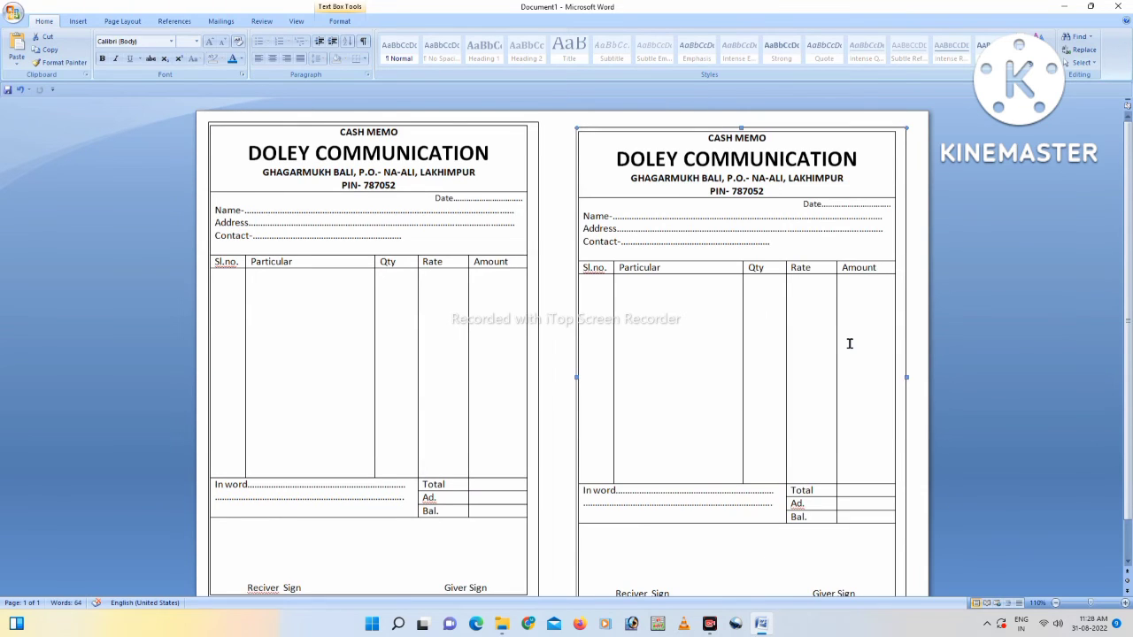
# View the whole page at 84% and nudge the duplicate memo up to align with the original.
pyautogui.scroll(-1, 849, 343)
pyautogui.scroll(1, 853, 347)
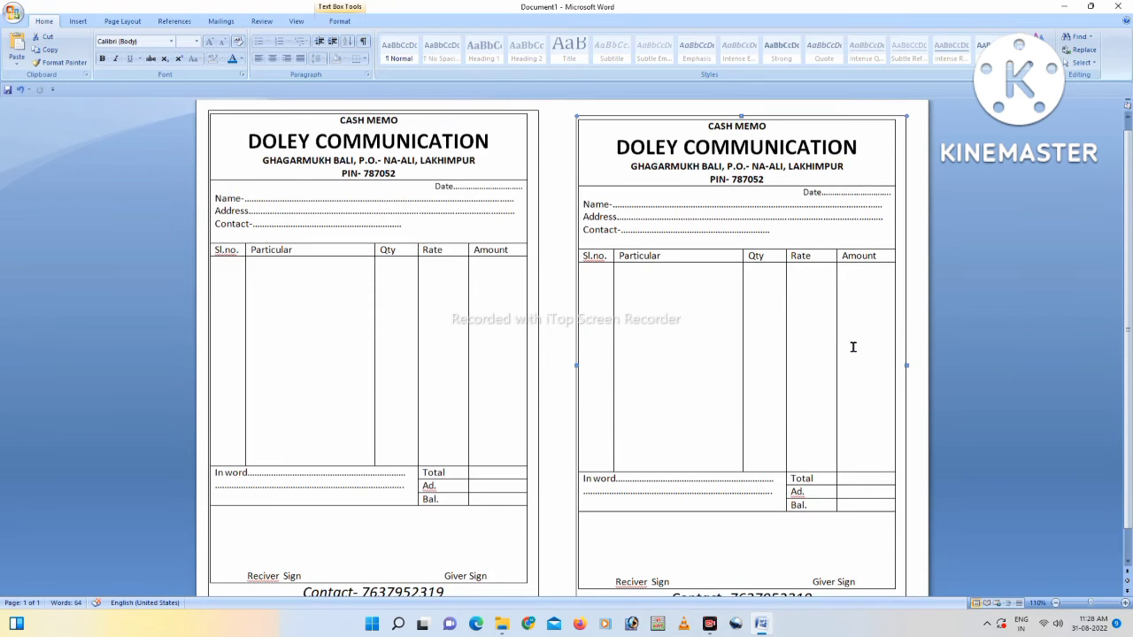
pyautogui.scroll(-1, 853, 347)
pyautogui.click(1090, 6)
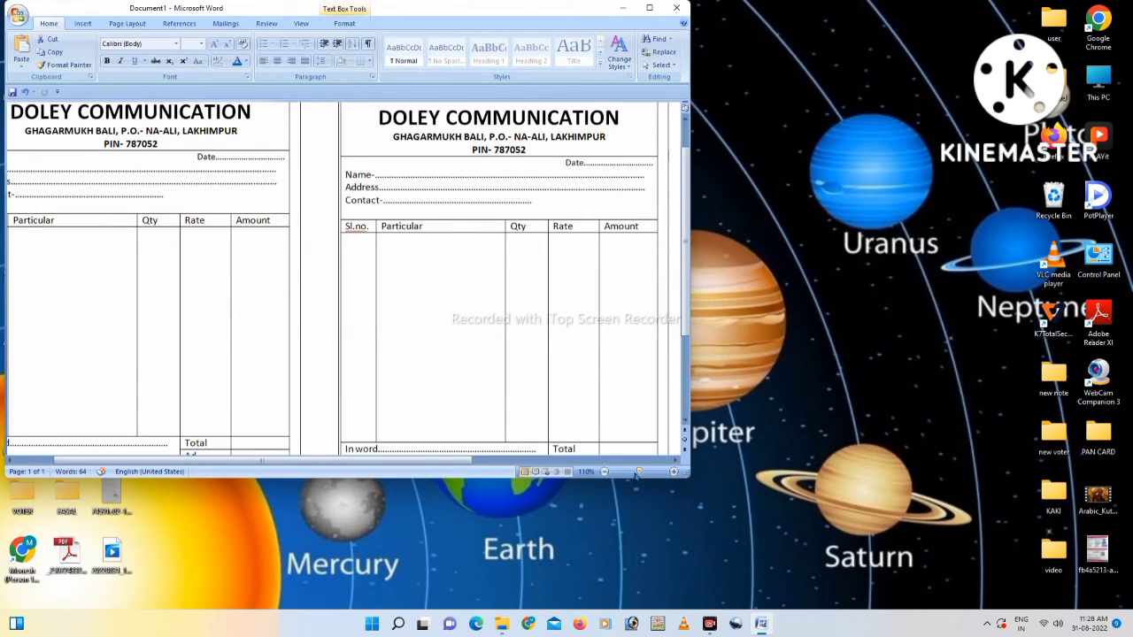
pyautogui.moveTo(639, 471); pyautogui.dragTo(632, 472)
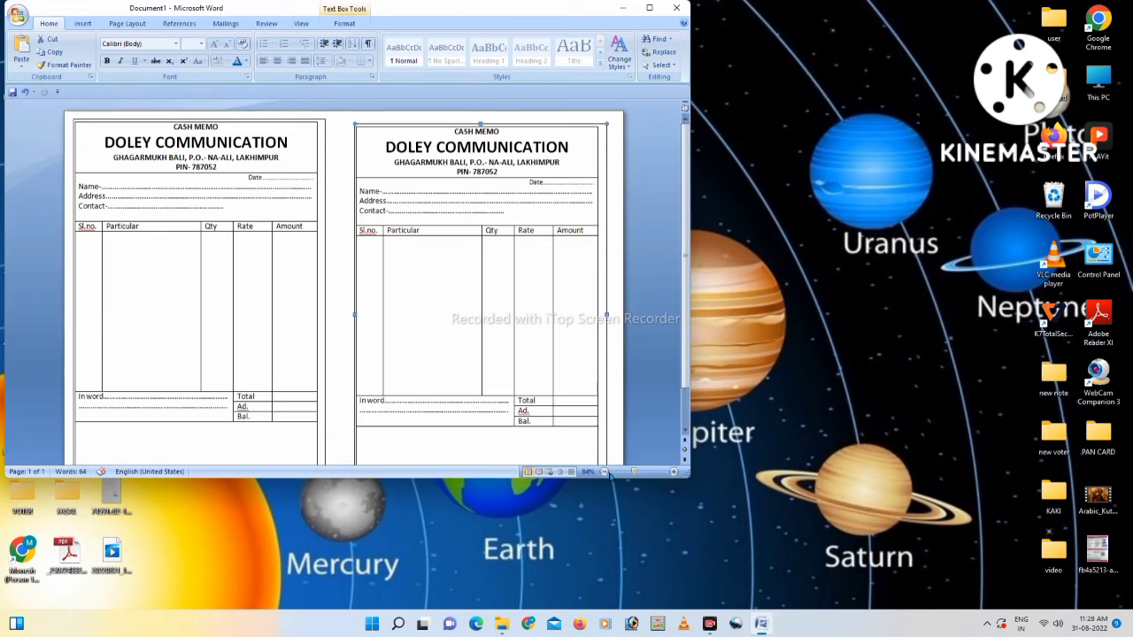
pyautogui.click(648, 10)
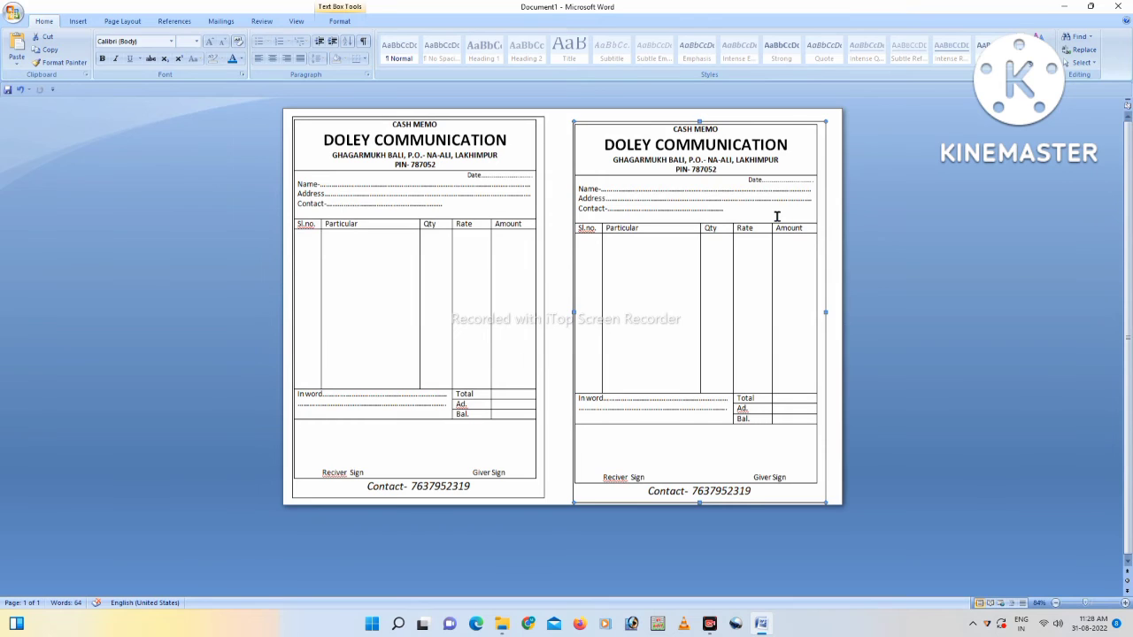
pyautogui.press('Up')
pyautogui.press('Up')
pyautogui.press('Up')
pyautogui.press('Up')
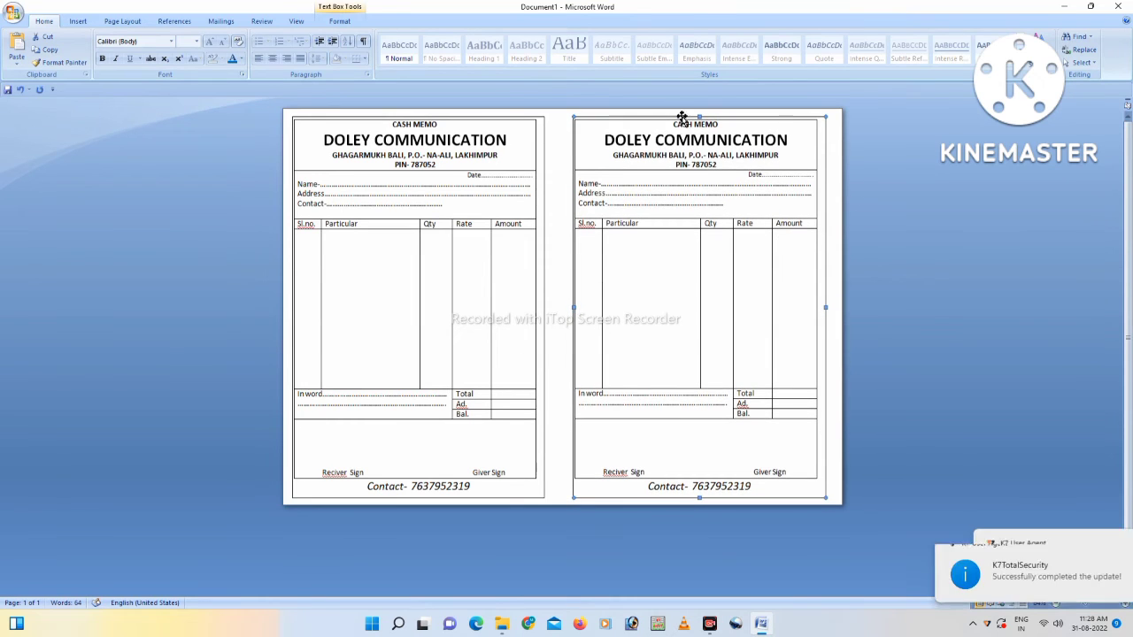
# Cut the duplicate memo text box from the page.
pyautogui.rightClick(682, 118)
pyautogui.click(709, 126)
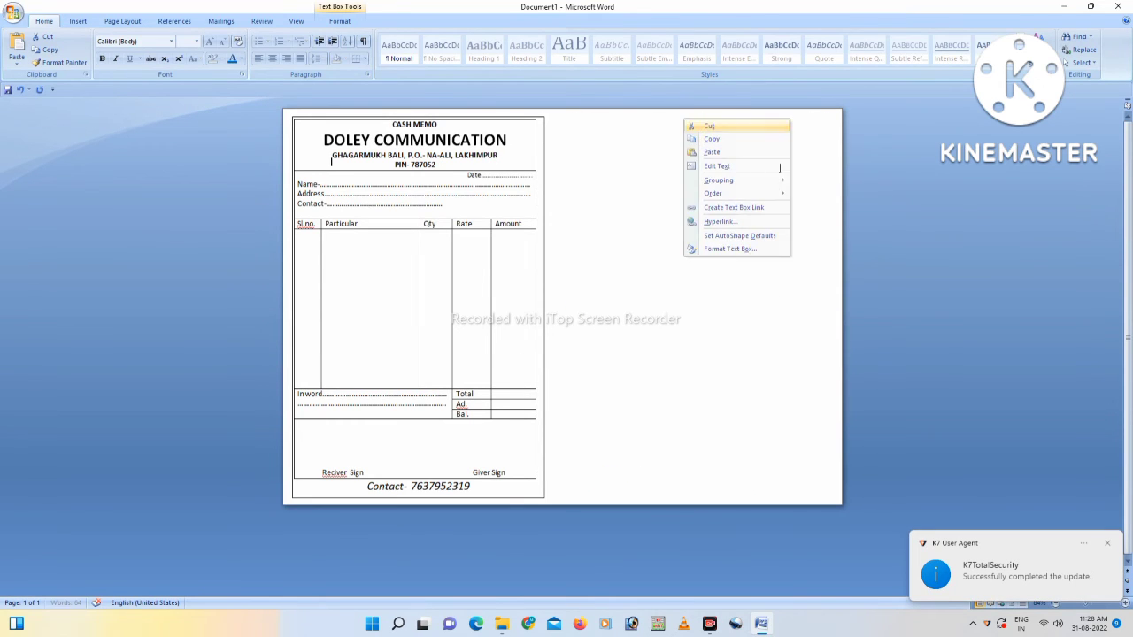
# Set the outline weight of the memo text box to 3 pt.
pyautogui.click(482, 120)
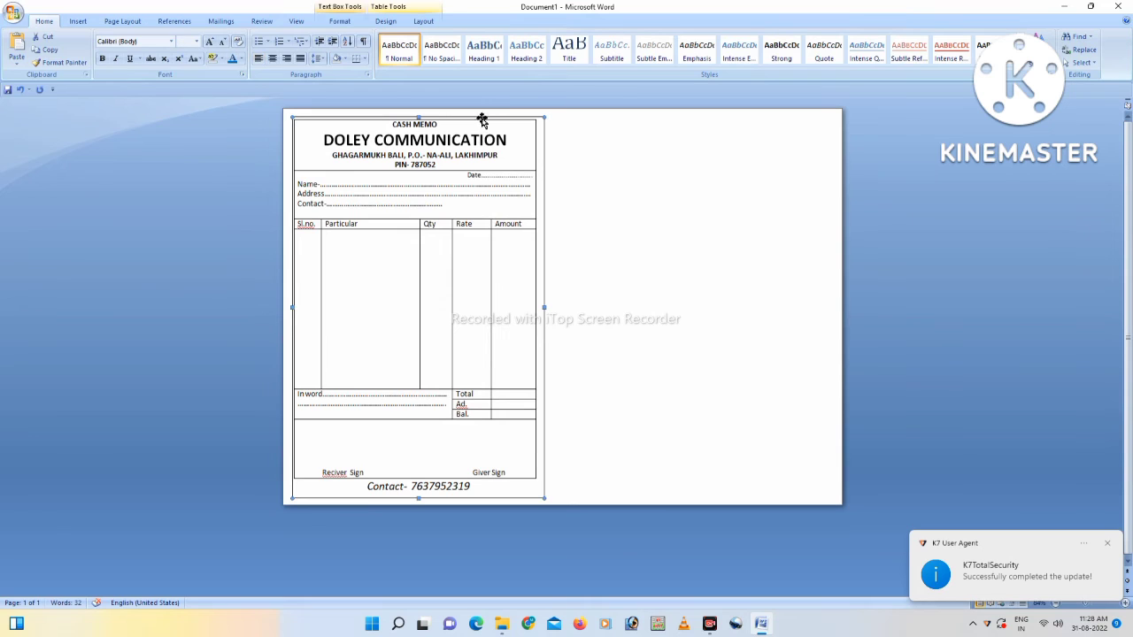
pyautogui.click(337, 22)
pyautogui.click(376, 49)
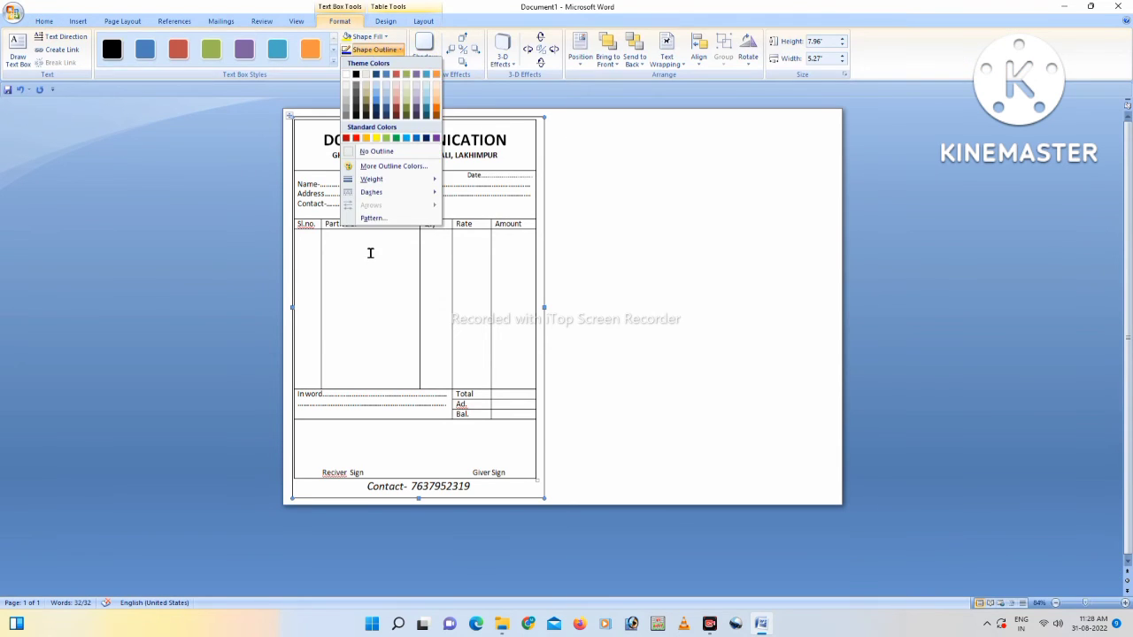
pyautogui.moveTo(370, 182)
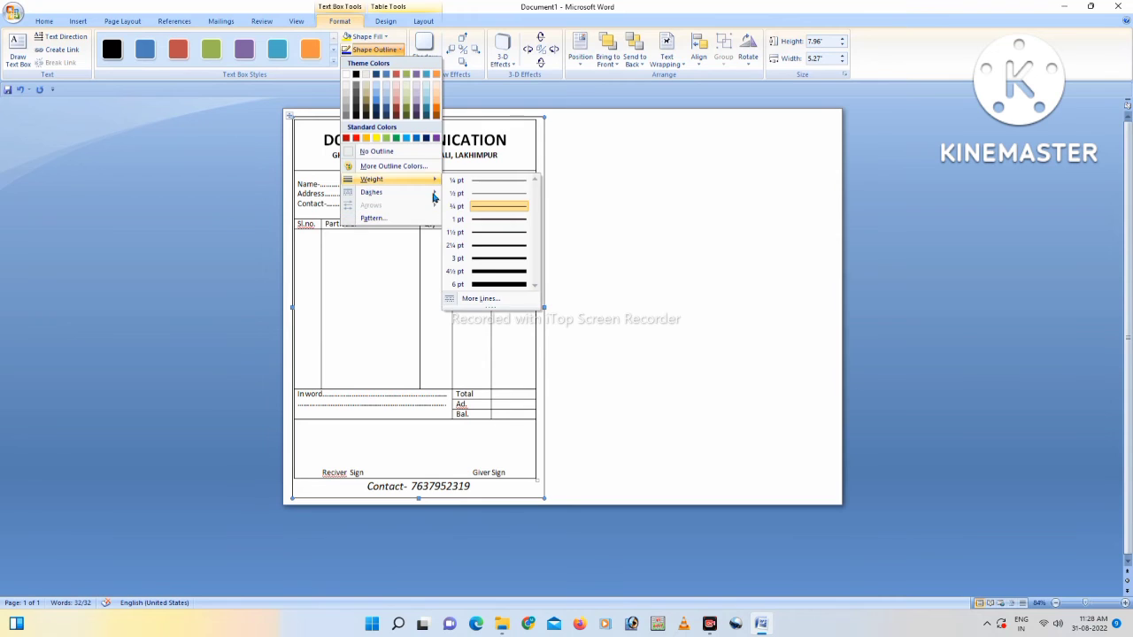
pyautogui.click(490, 258)
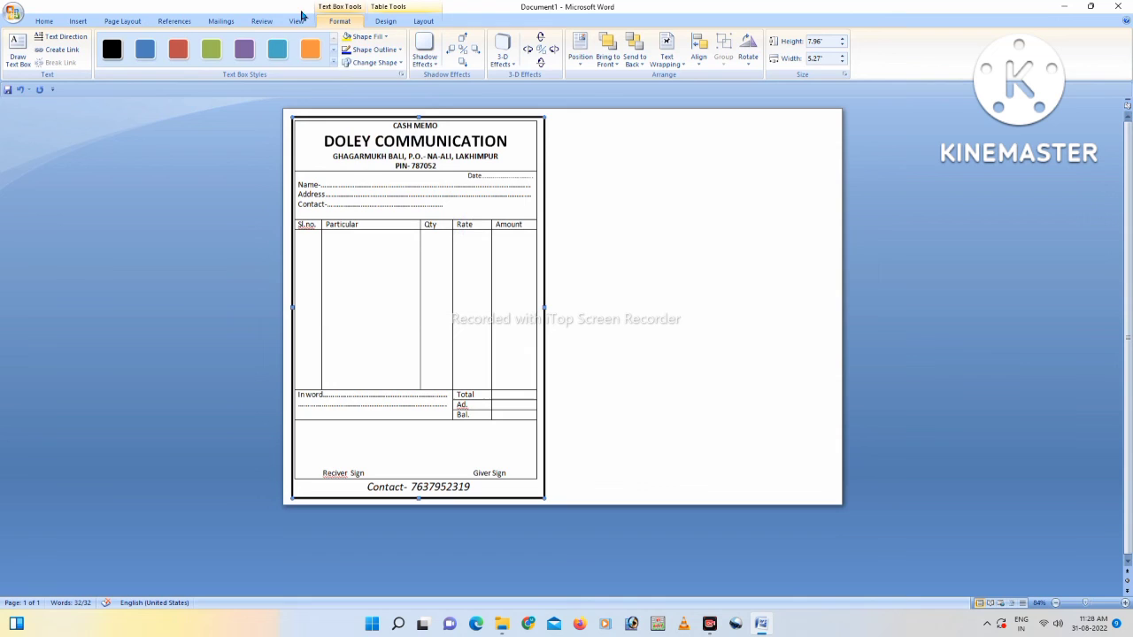
# Apply a dotted dash style to the outline of the memo text box.
pyautogui.click(371, 49)
pyautogui.moveTo(377, 193)
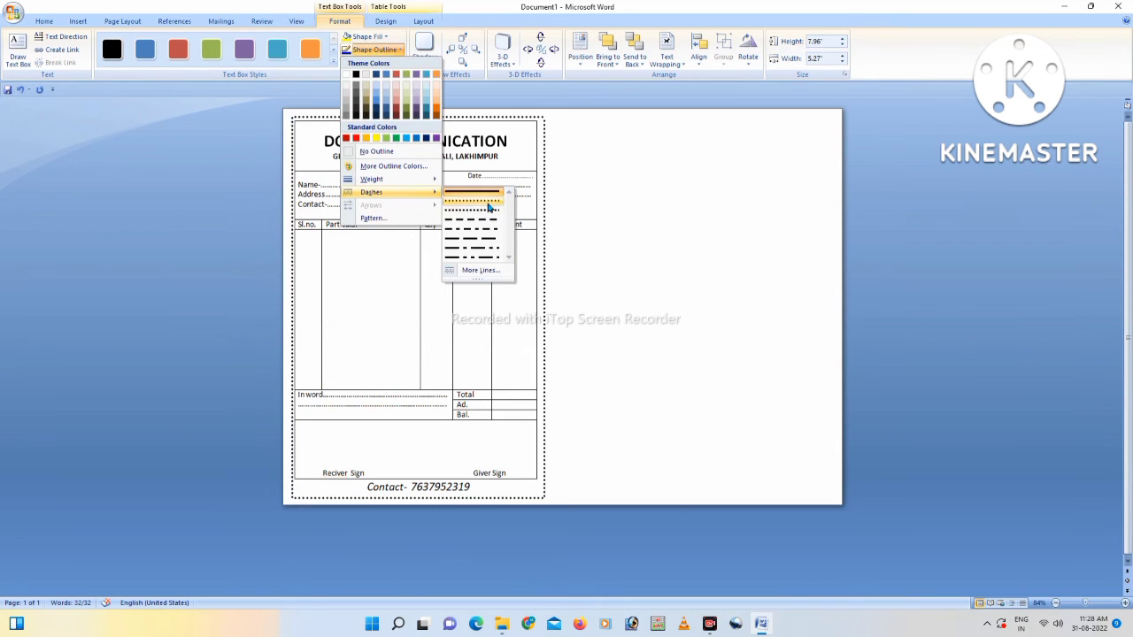
pyautogui.click(489, 210)
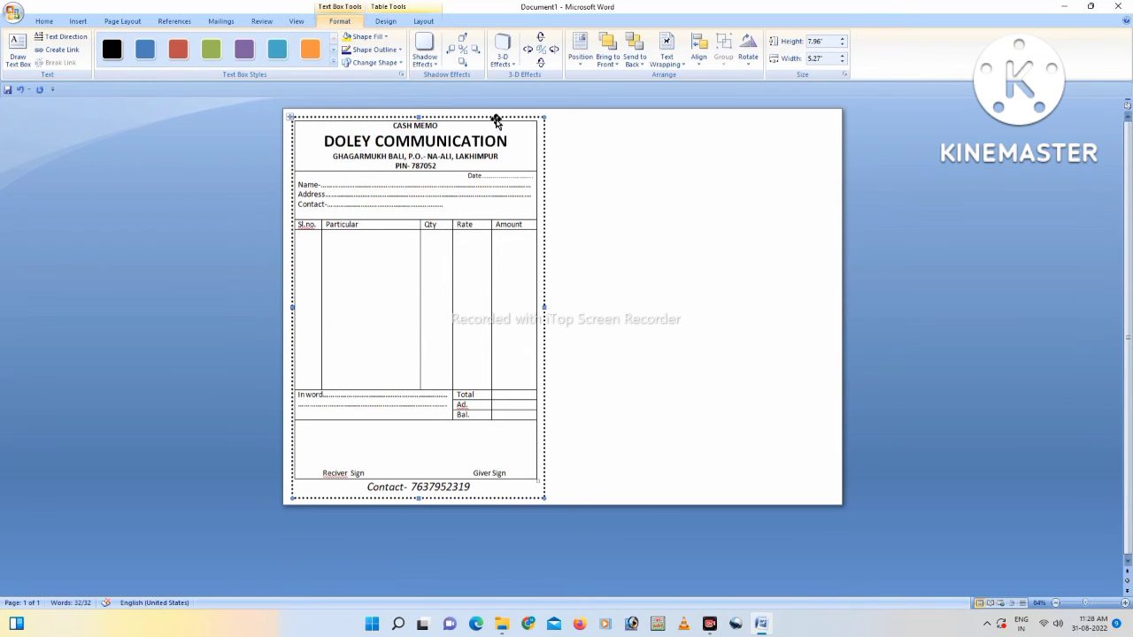
# Compare line patterns for the memo text box outline and apply the Small checker board pattern.
pyautogui.click(371, 49)
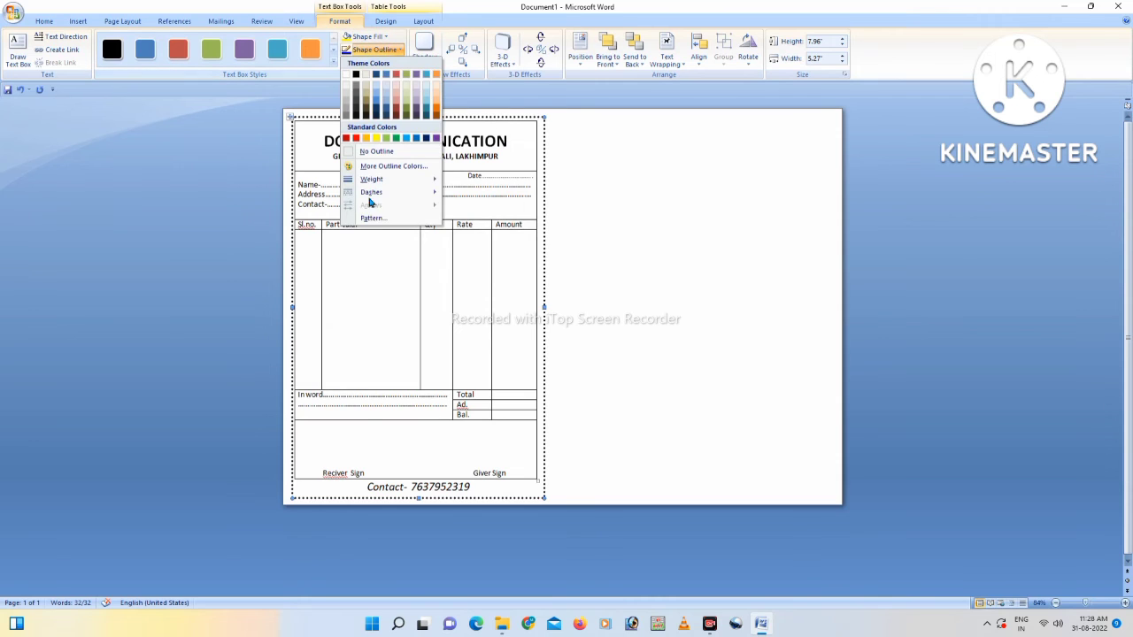
pyautogui.click(377, 218)
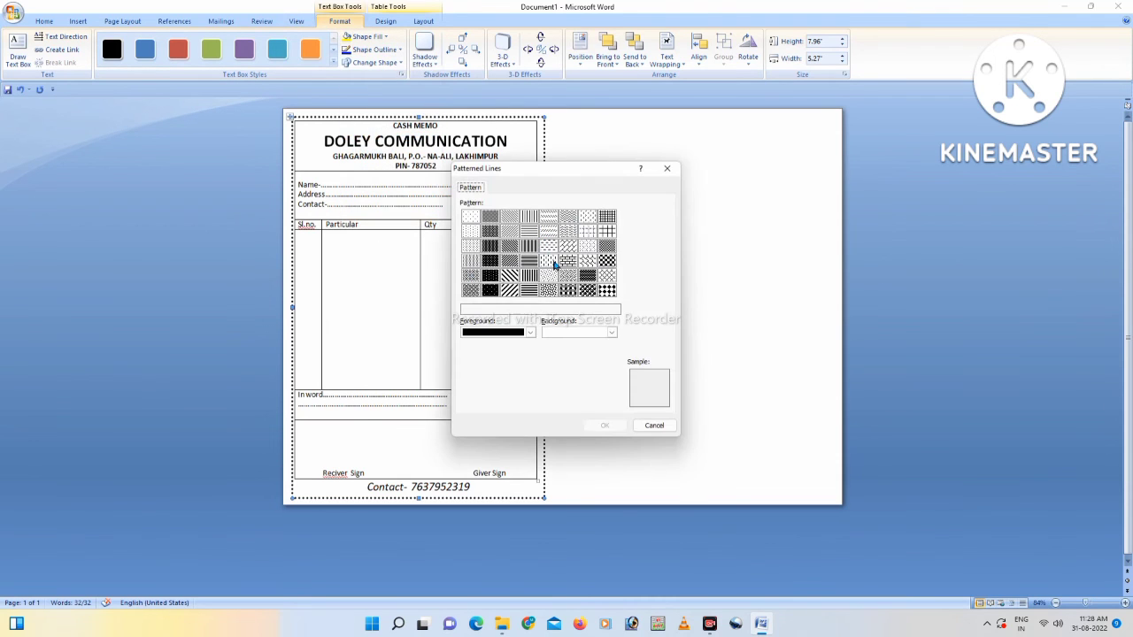
pyautogui.click(588, 276)
pyautogui.click(610, 263)
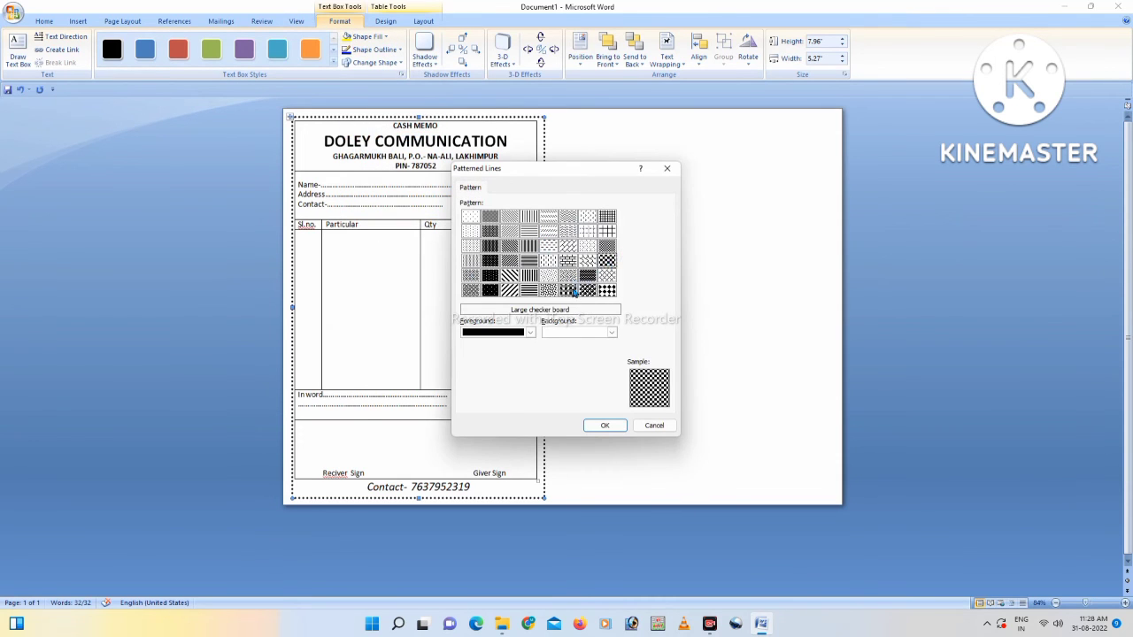
pyautogui.click(568, 291)
pyautogui.click(591, 281)
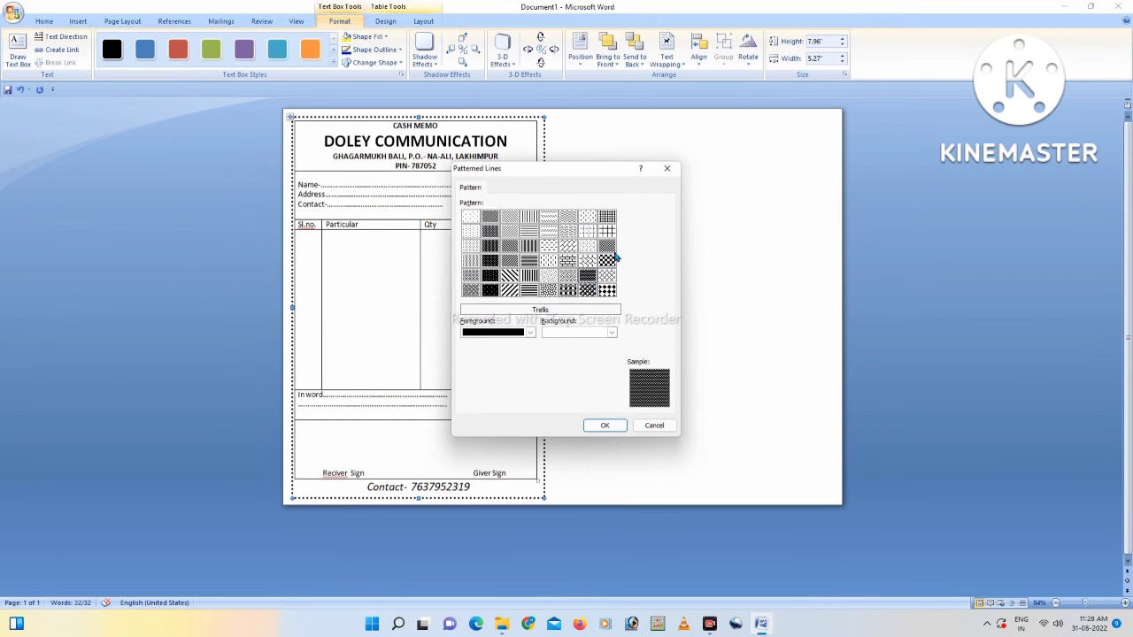
pyautogui.click(611, 262)
pyautogui.click(610, 247)
pyautogui.click(605, 425)
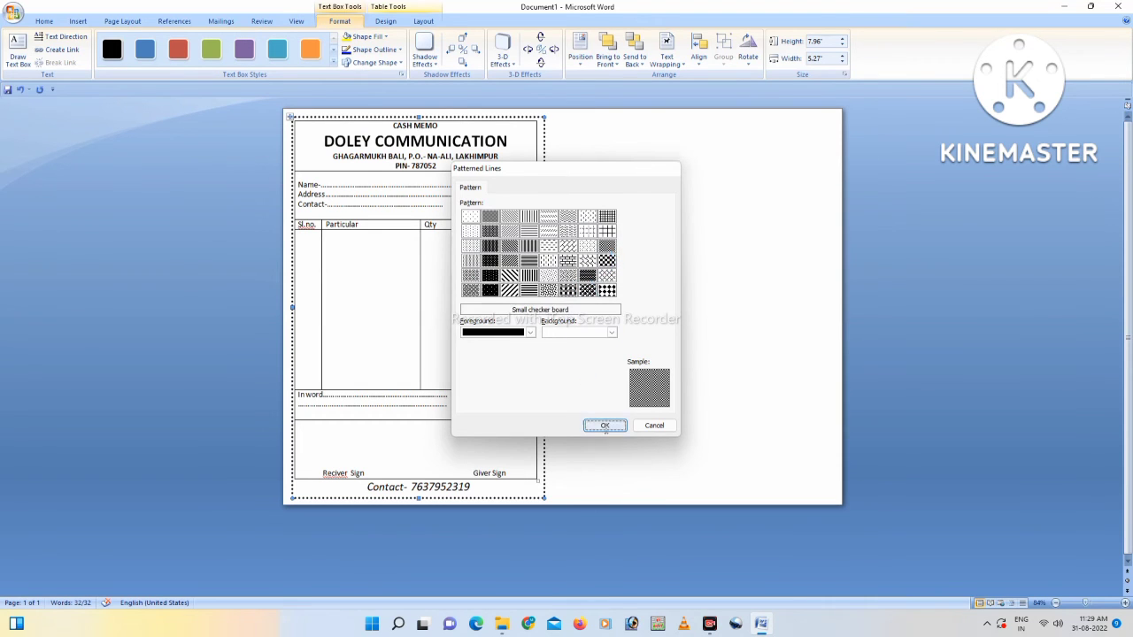
# Copy the patterned memo text box, paste it into the blank half of the page and nudge it up level with the original.
pyautogui.doubleClick(463, 116)
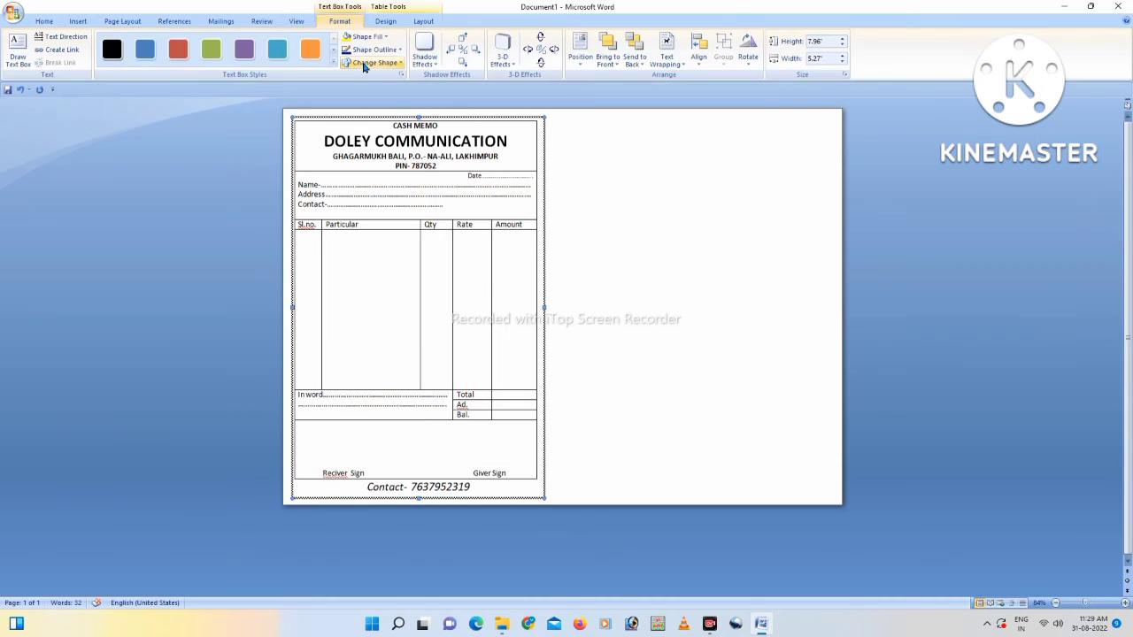
pyautogui.rightClick(442, 119)
pyautogui.click(455, 134)
pyautogui.rightClick(671, 197)
pyautogui.click(695, 230)
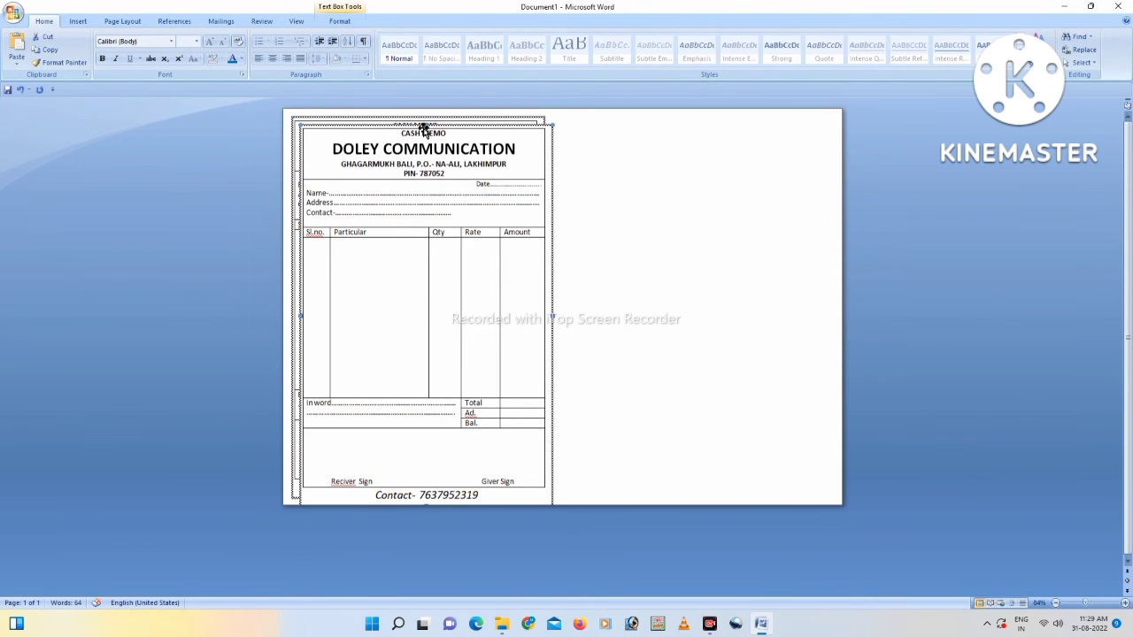
pyautogui.moveTo(626, 129); pyautogui.dragTo(691, 122)
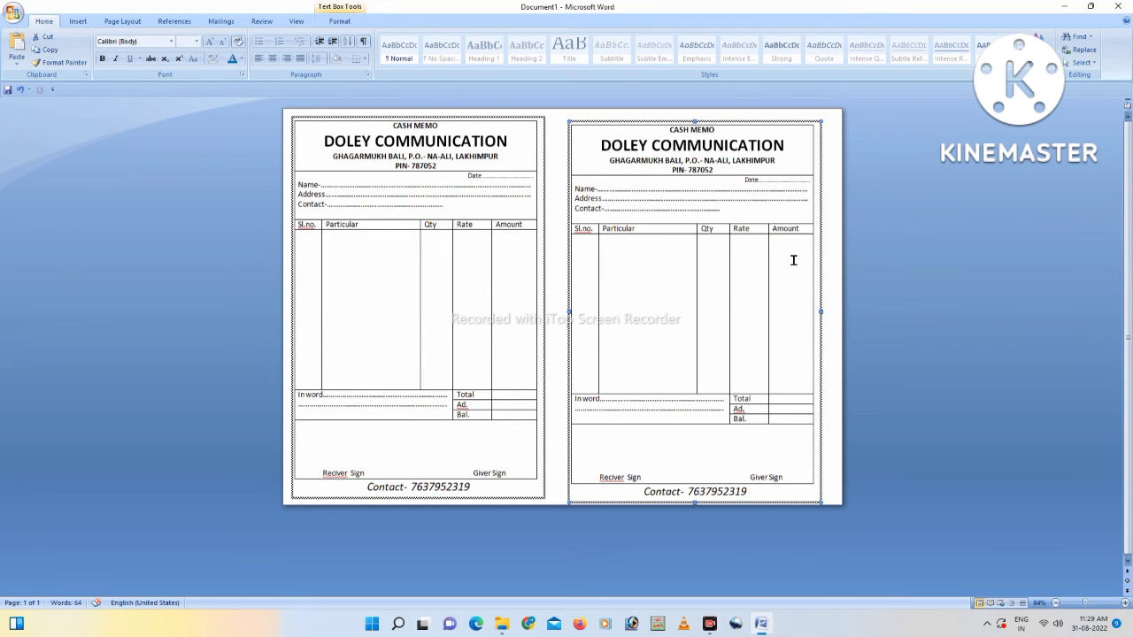
pyautogui.press('Up')
pyautogui.press('Up')
pyautogui.press('Up')
pyautogui.press('Up')
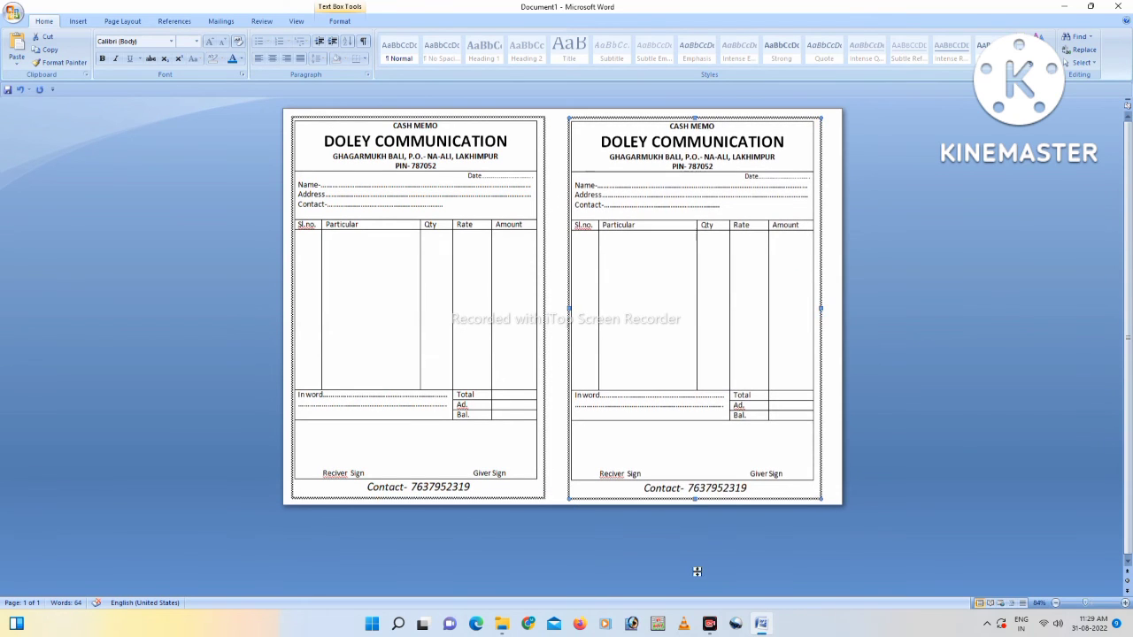
pyautogui.click(706, 543)
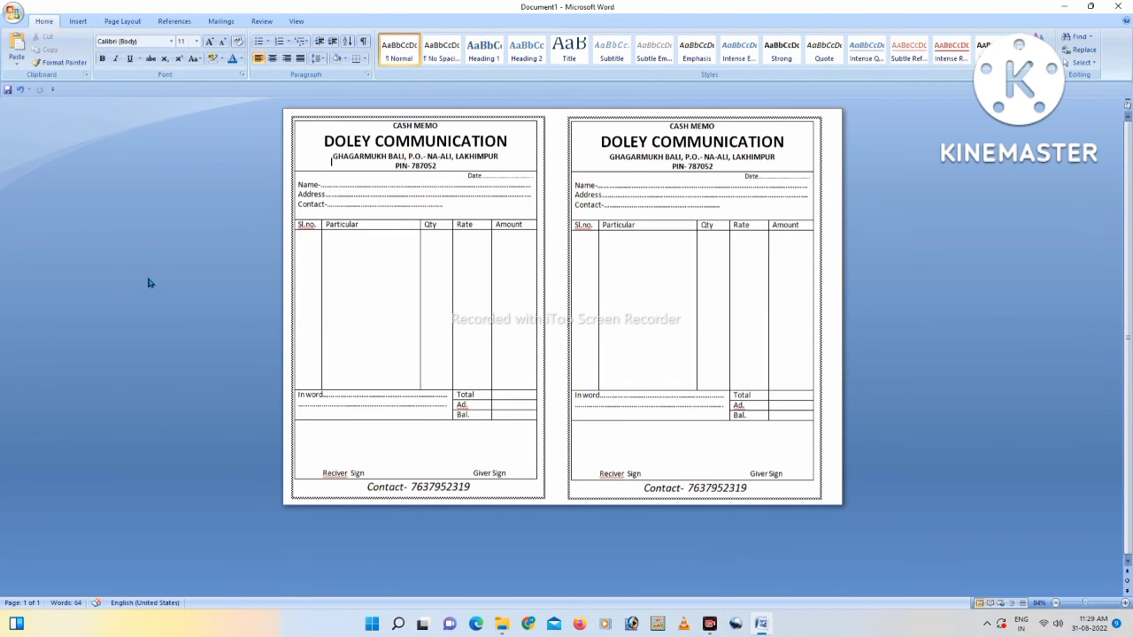
# Color the DOLEY COMMUNICATION title of the original memo standard red.
pyautogui.hotkey('ctrl', 'a')
pyautogui.click(837, 267)
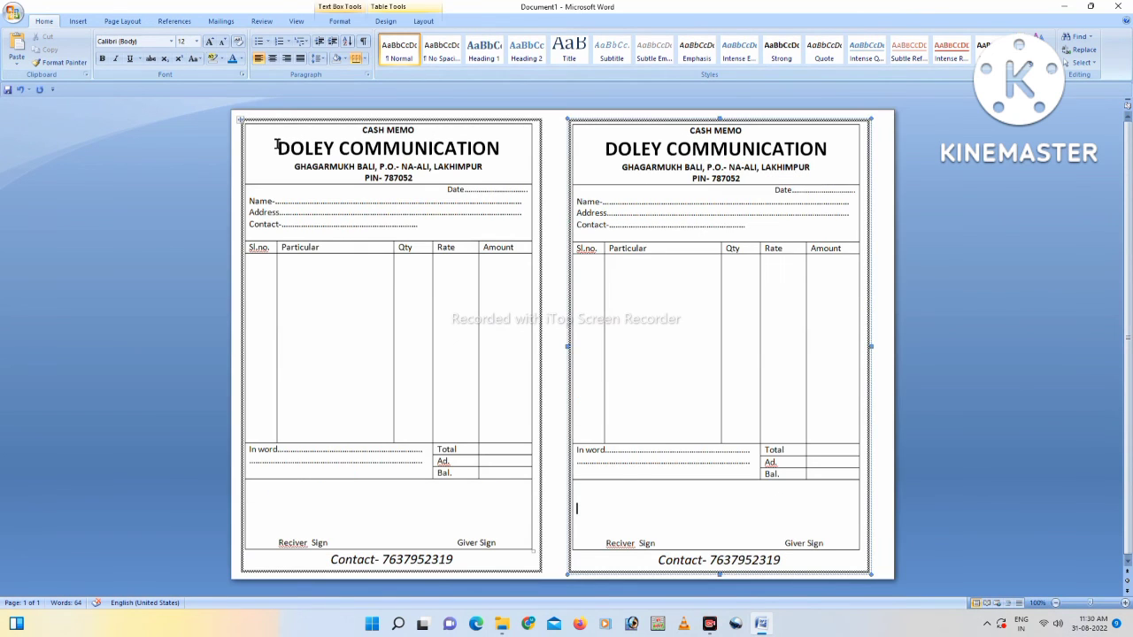
pyautogui.moveTo(278, 148); pyautogui.dragTo(512, 149)
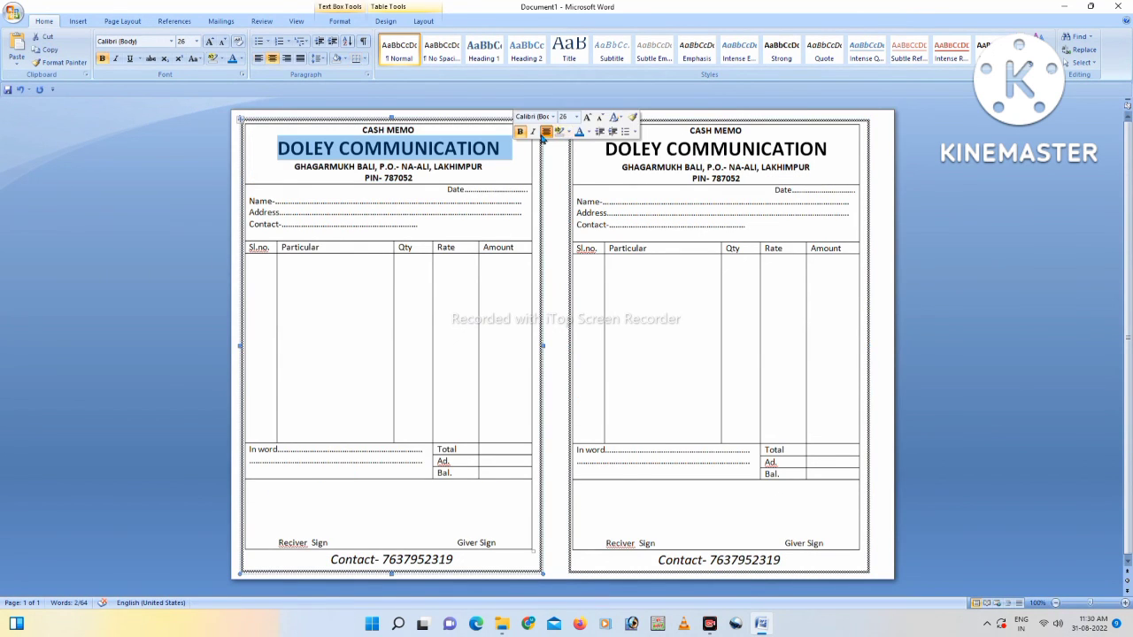
pyautogui.click(587, 132)
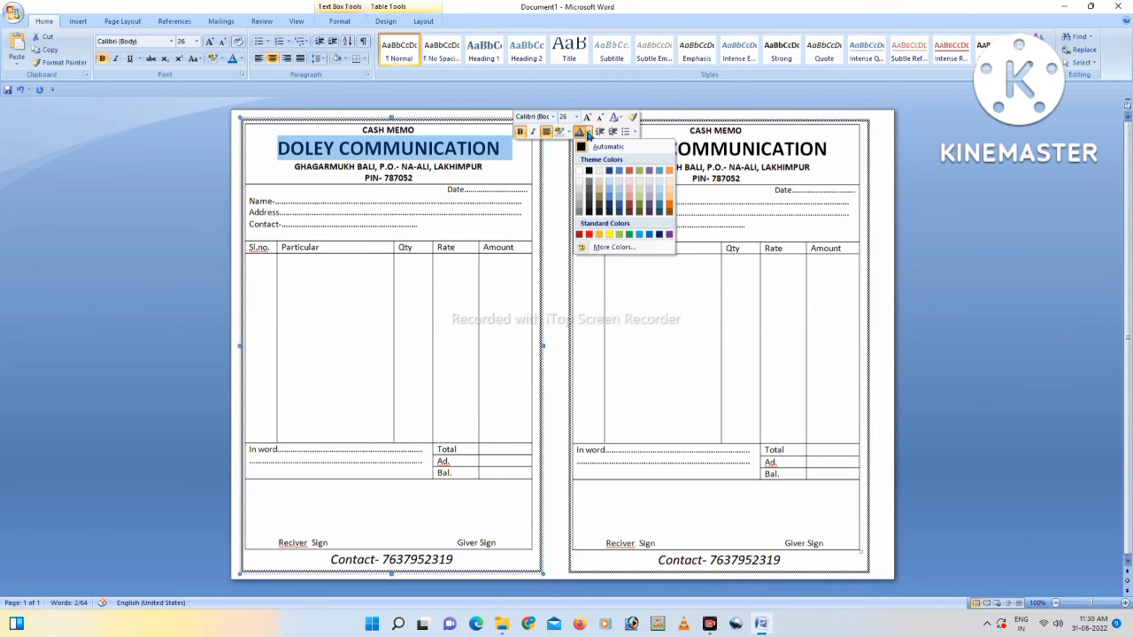
pyautogui.click(589, 233)
pyautogui.click(414, 152)
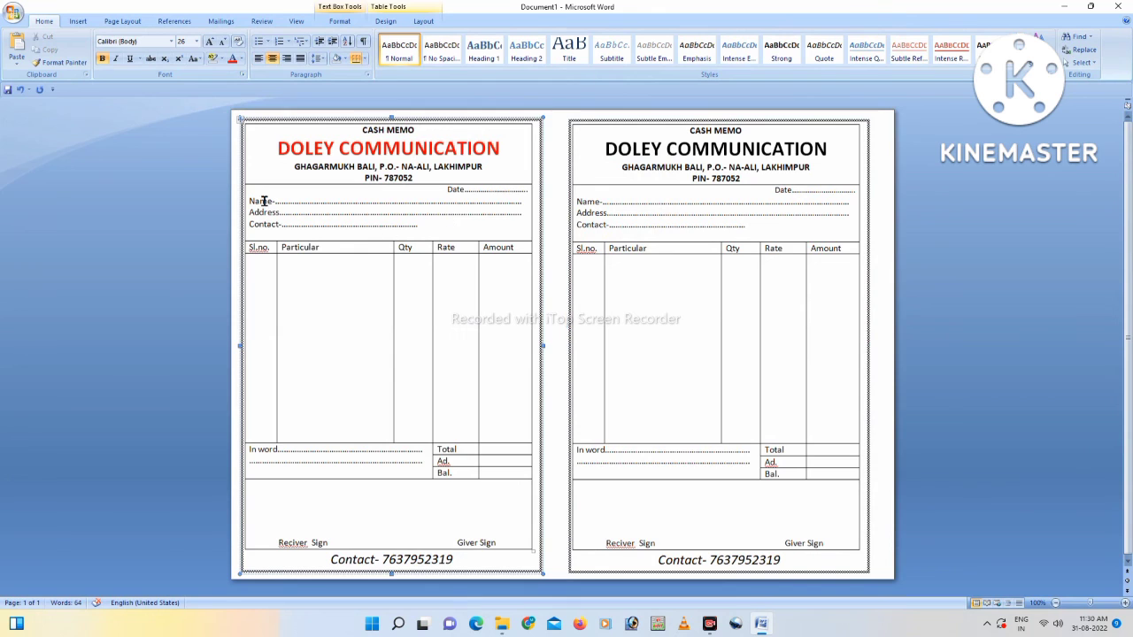
# Color the original memo's date and customer lines, item table headings, in-word and total rows, and signature labels red.
pyautogui.moveTo(251, 199); pyautogui.dragTo(447, 232)
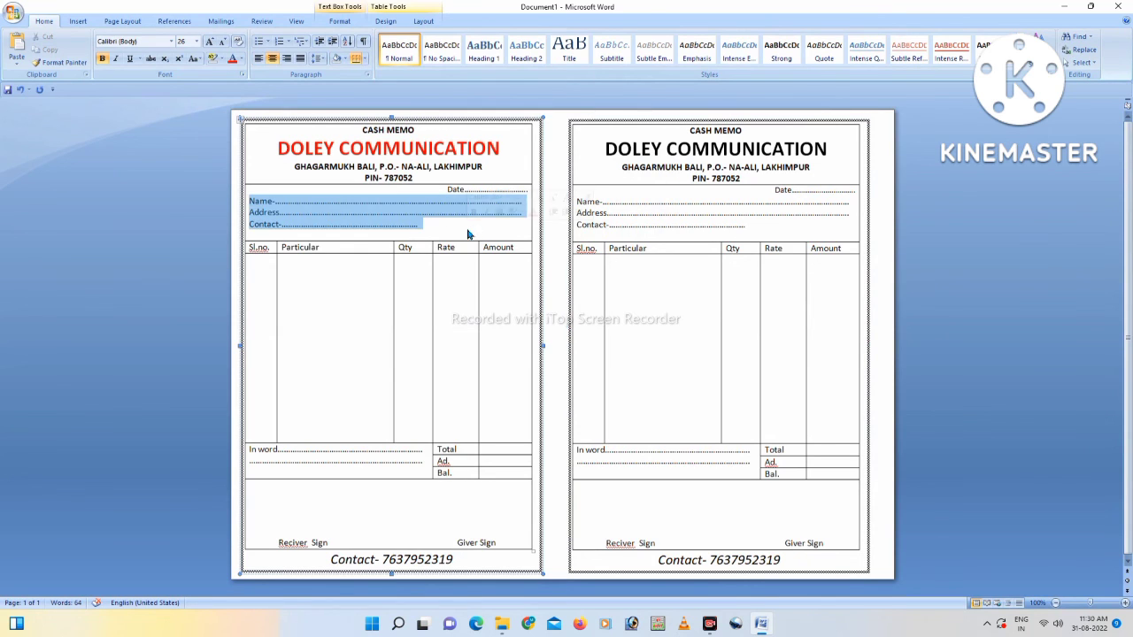
pyautogui.click(532, 212)
pyautogui.click(386, 287)
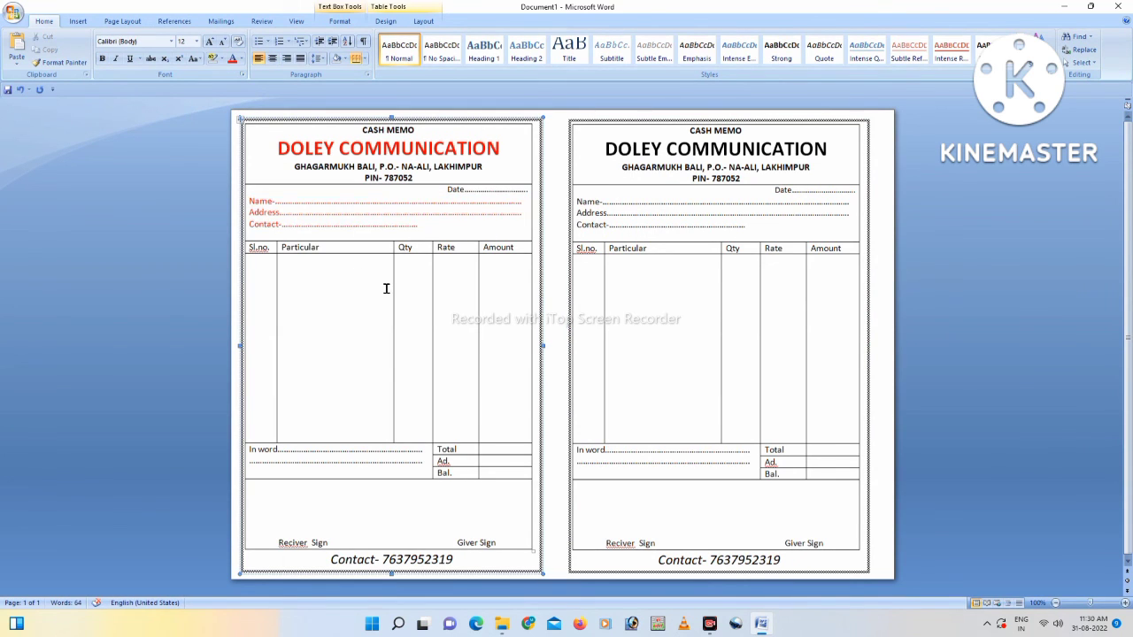
pyautogui.moveTo(440, 194); pyautogui.dragTo(506, 302)
pyautogui.moveTo(474, 423)
pyautogui.mouseDown()
pyautogui.moveTo(457, 477)
pyautogui.moveTo(417, 480)
pyautogui.mouseUp()
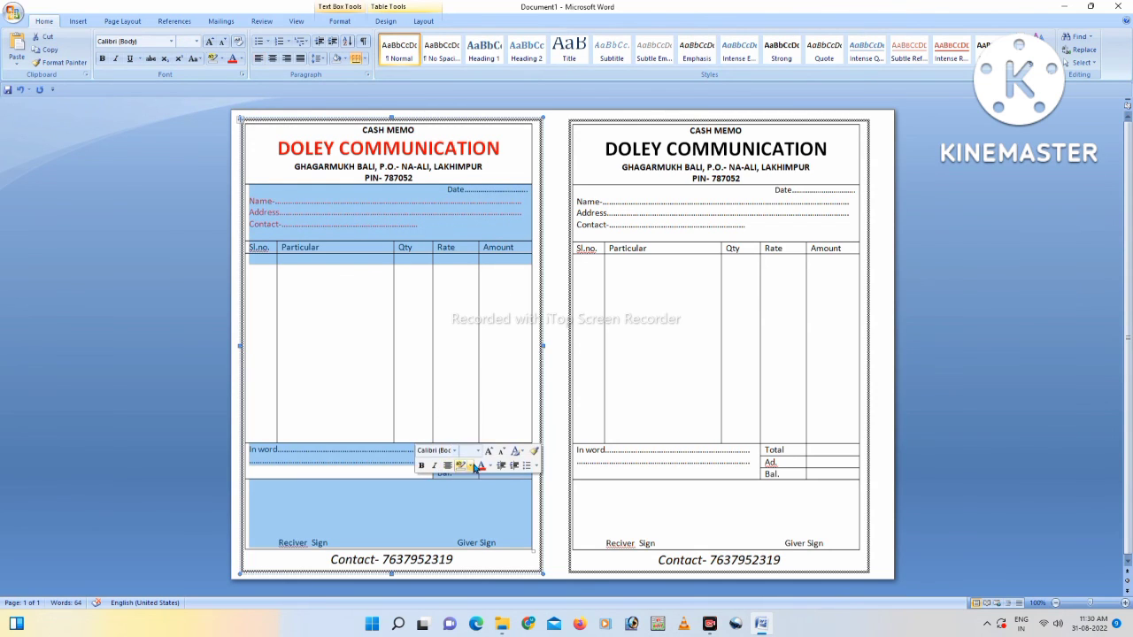
pyautogui.click(480, 467)
pyautogui.click(416, 168)
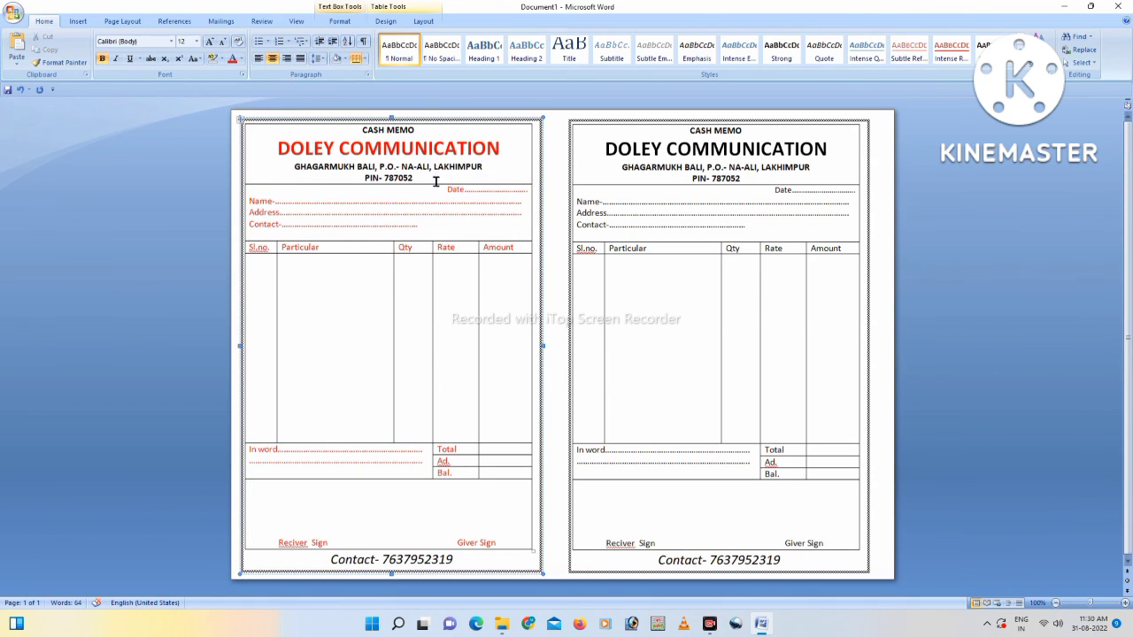
# Color the original memo's text box outline red and apply the Small checker board pattern to it.
pyautogui.click(482, 121)
pyautogui.click(340, 21)
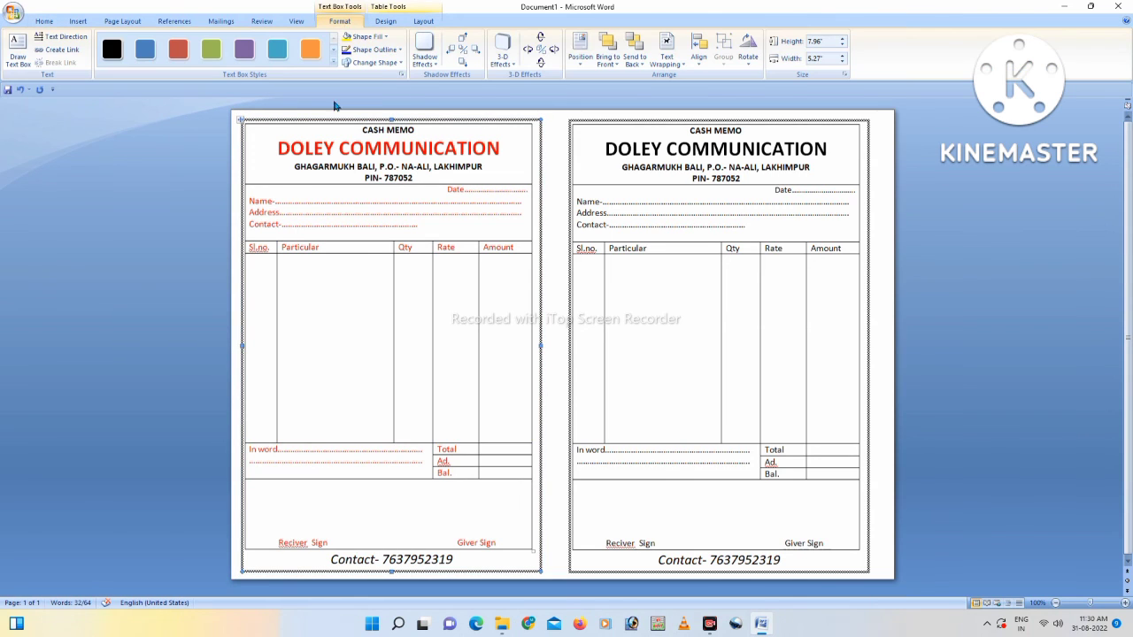
pyautogui.click(374, 50)
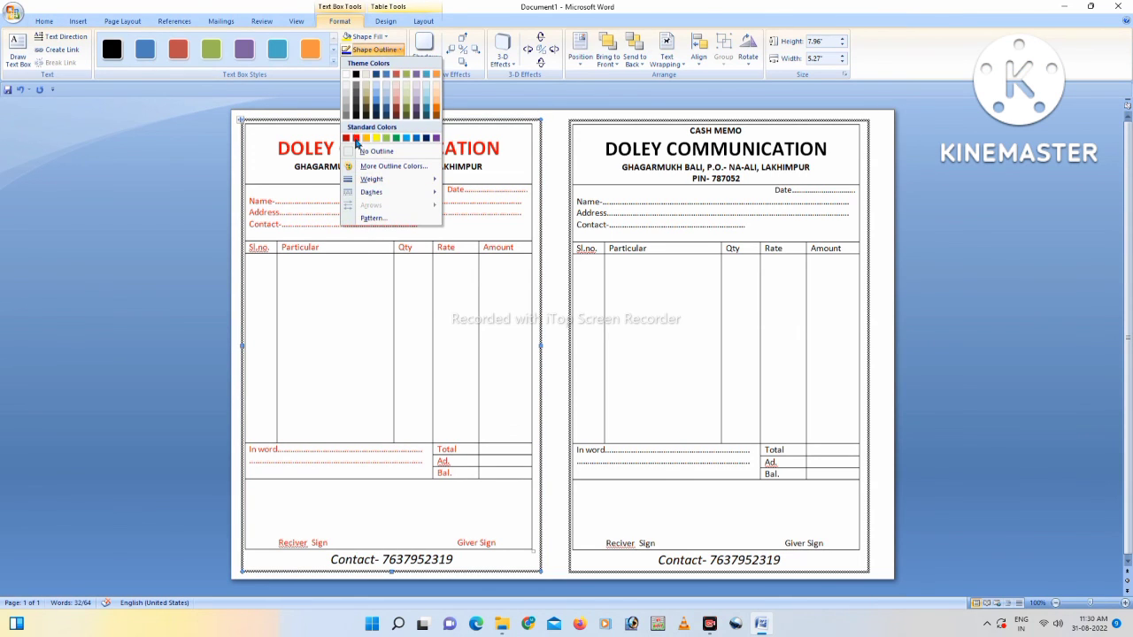
pyautogui.click(356, 139)
pyautogui.click(375, 50)
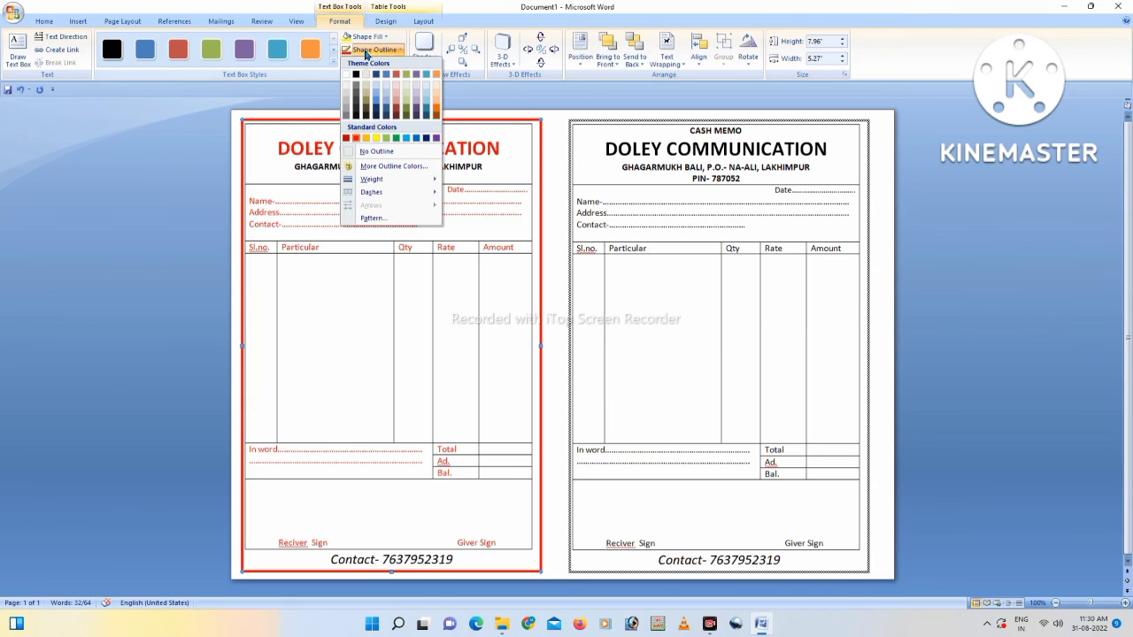
pyautogui.moveTo(400, 196)
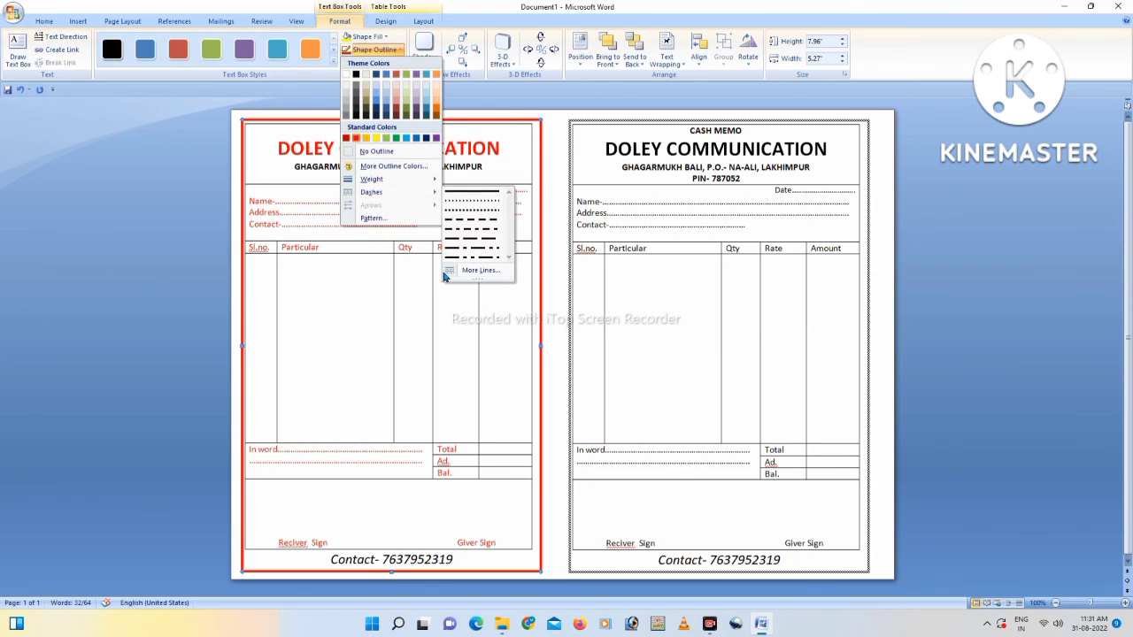
pyautogui.click(372, 218)
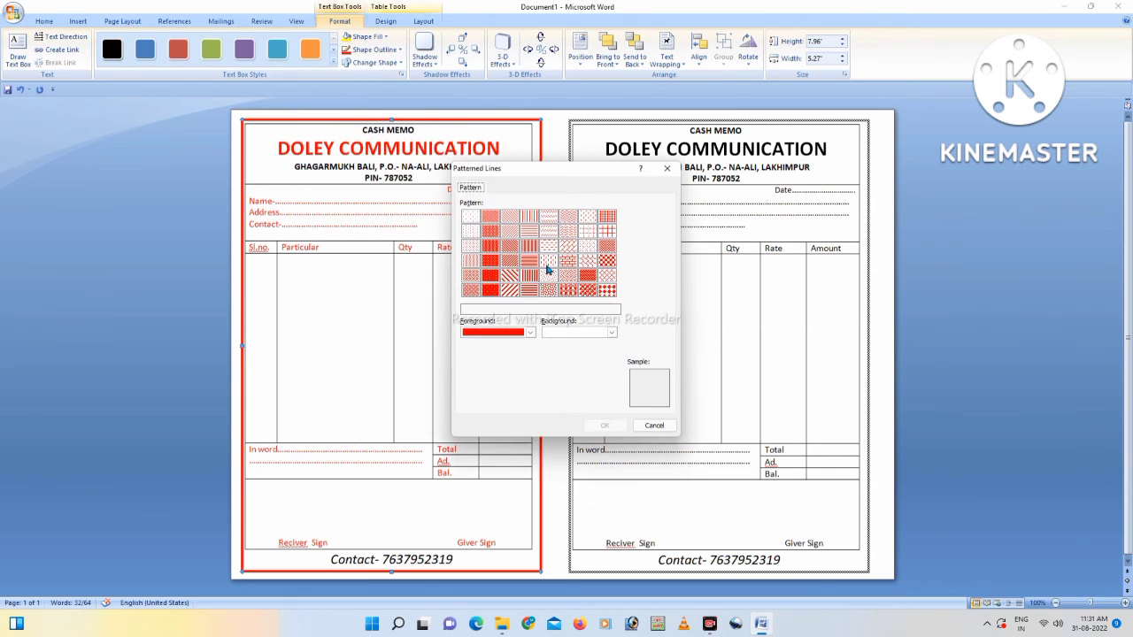
pyautogui.click(607, 249)
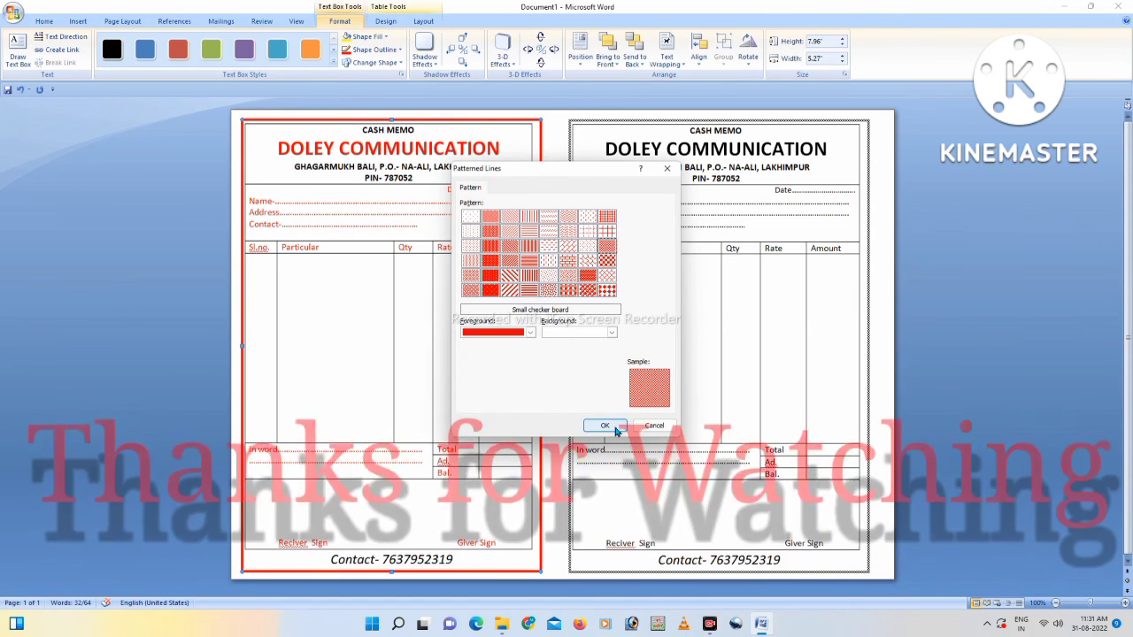
pyautogui.click(609, 426)
# Color the contact line at the foot of the original memo red.
pyautogui.click(566, 261)
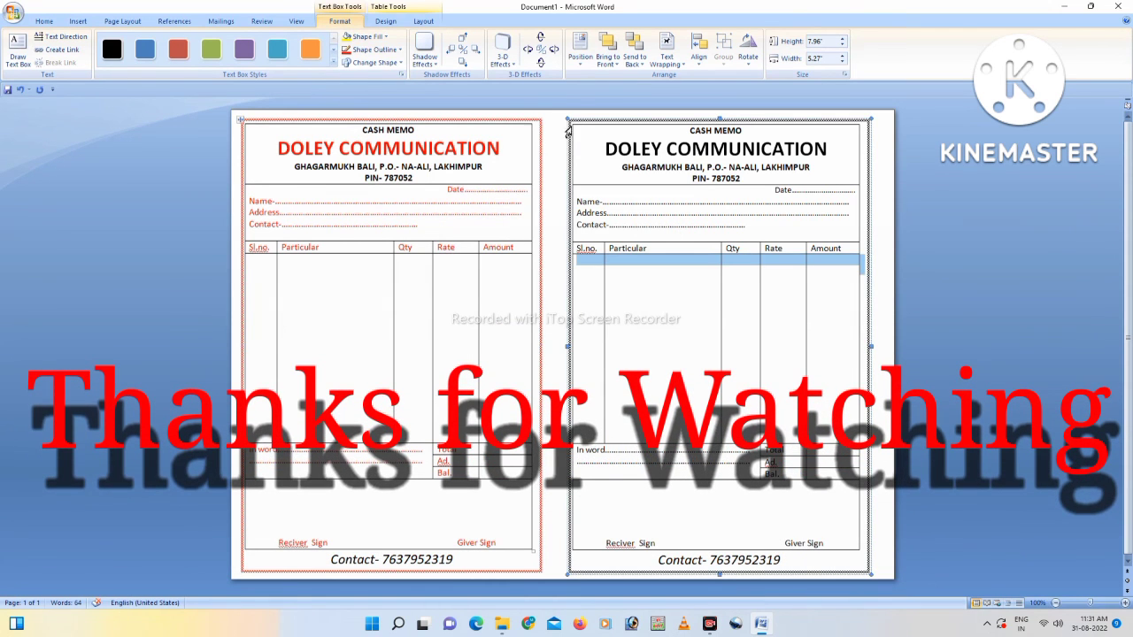
pyautogui.click(582, 124)
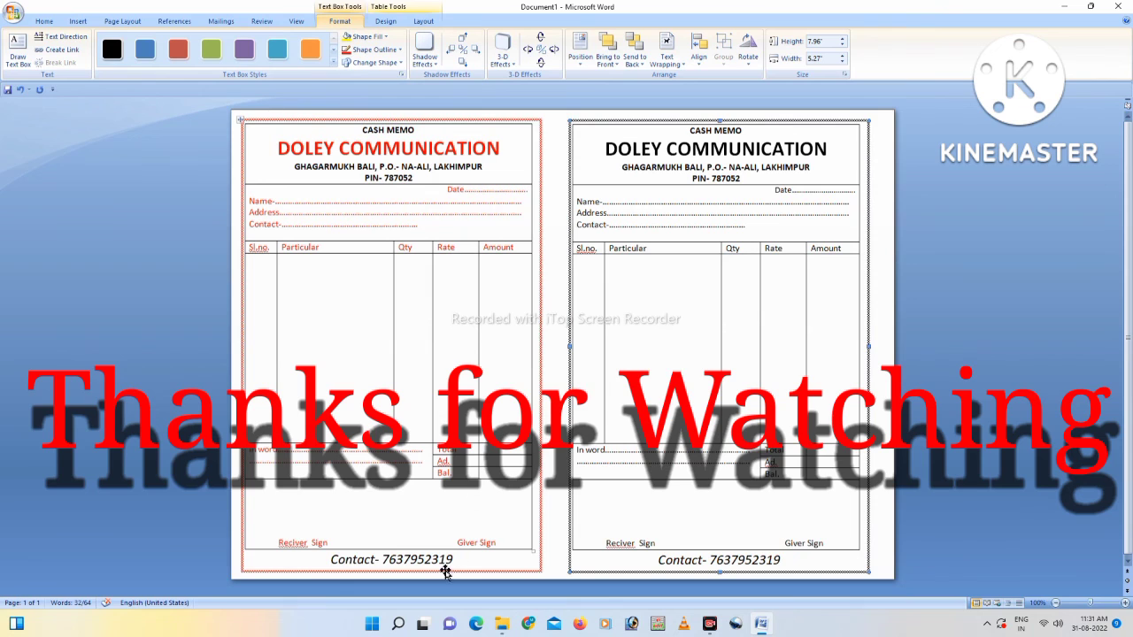
pyautogui.moveTo(456, 558); pyautogui.dragTo(329, 560)
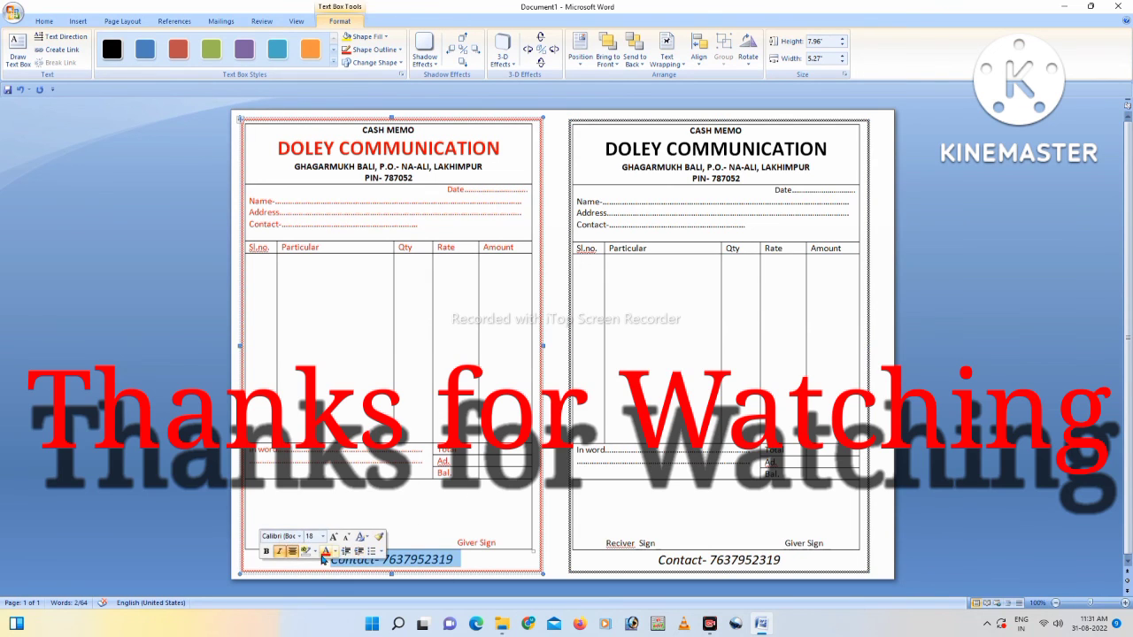
pyautogui.click(487, 211)
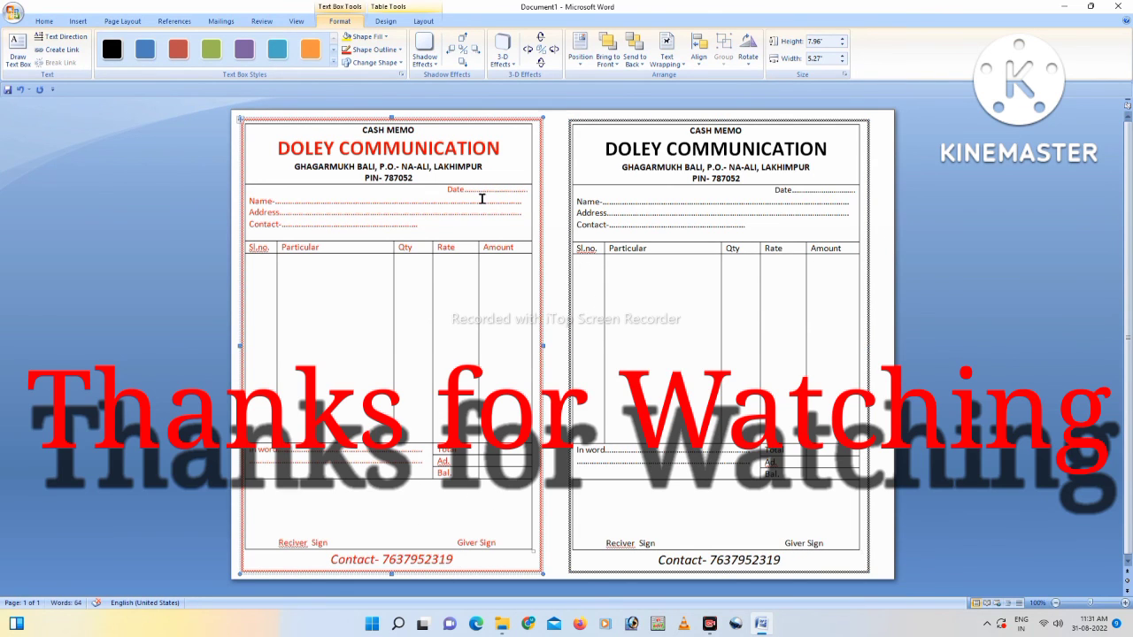
# Cut the black duplicate memo text box from the page.
pyautogui.click(643, 124)
pyautogui.rightClick(644, 124)
pyautogui.click(664, 133)
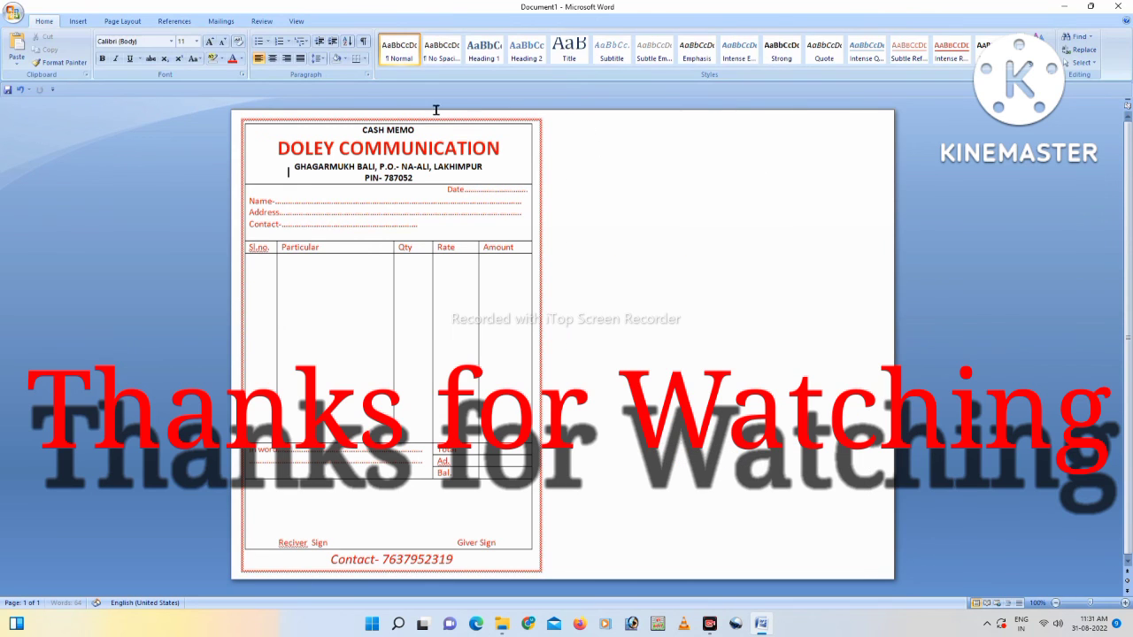
# Copy the red memo text box, paste it and place the duplicate in the blank half of the page, level with the original.
pyautogui.click(433, 124)
pyautogui.rightClick(433, 123)
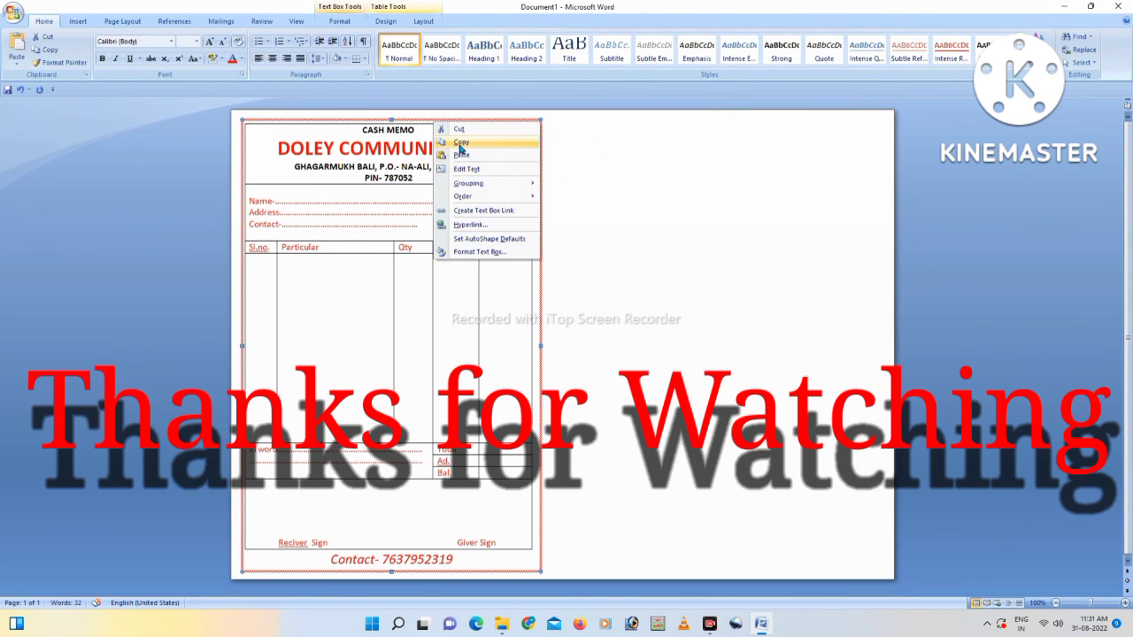
pyautogui.click(456, 144)
pyautogui.rightClick(657, 255)
pyautogui.click(692, 282)
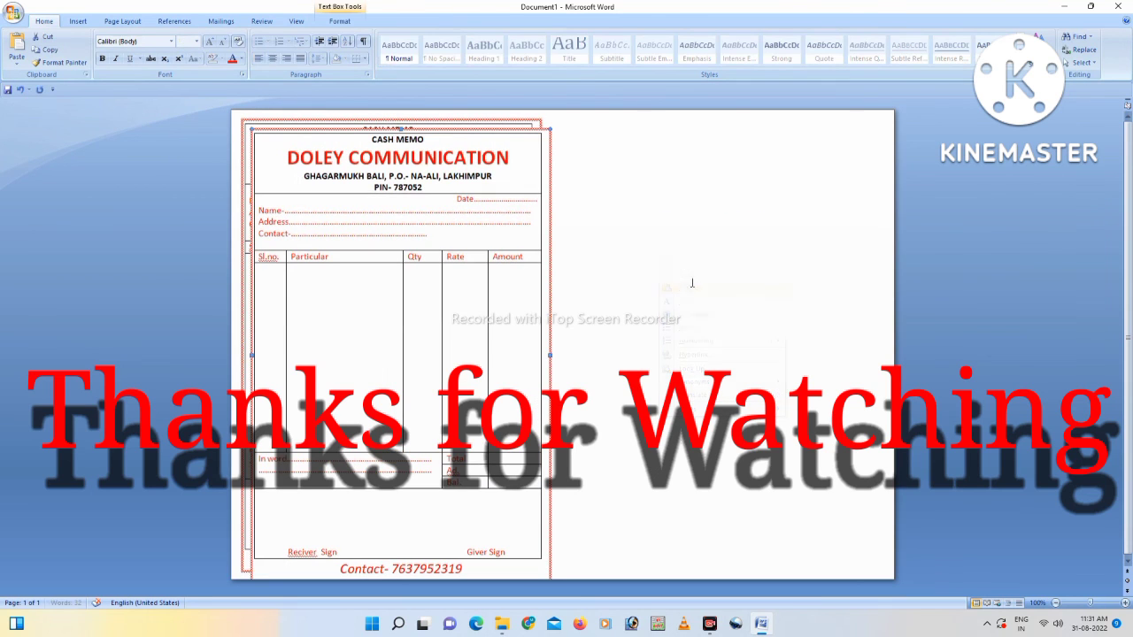
pyautogui.moveTo(559, 129); pyautogui.dragTo(670, 120)
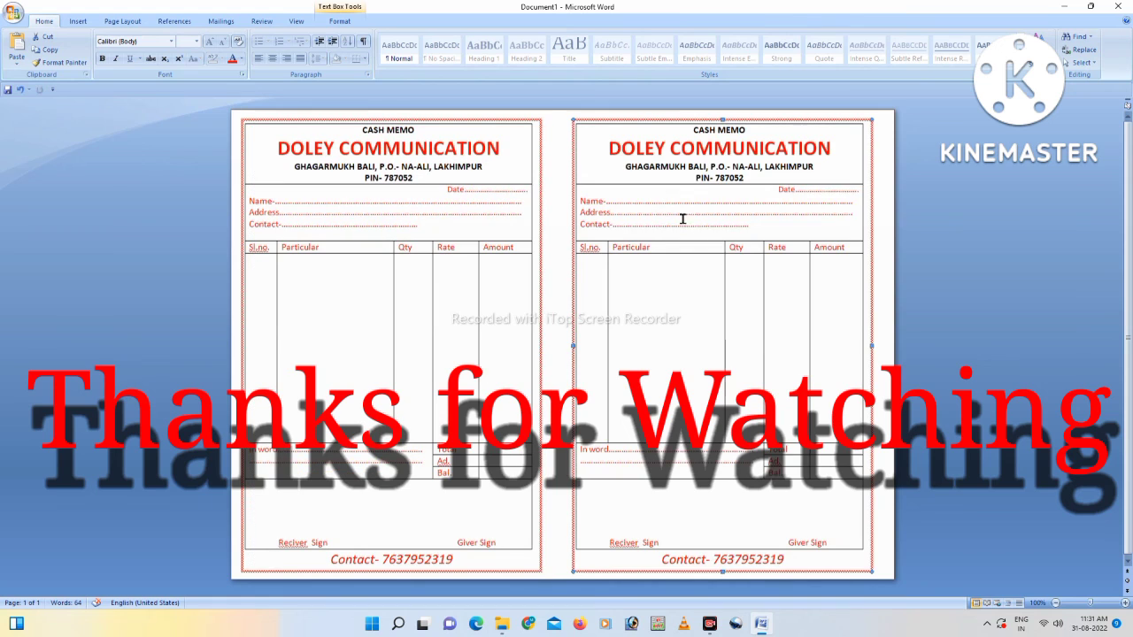
pyautogui.click(553, 278)
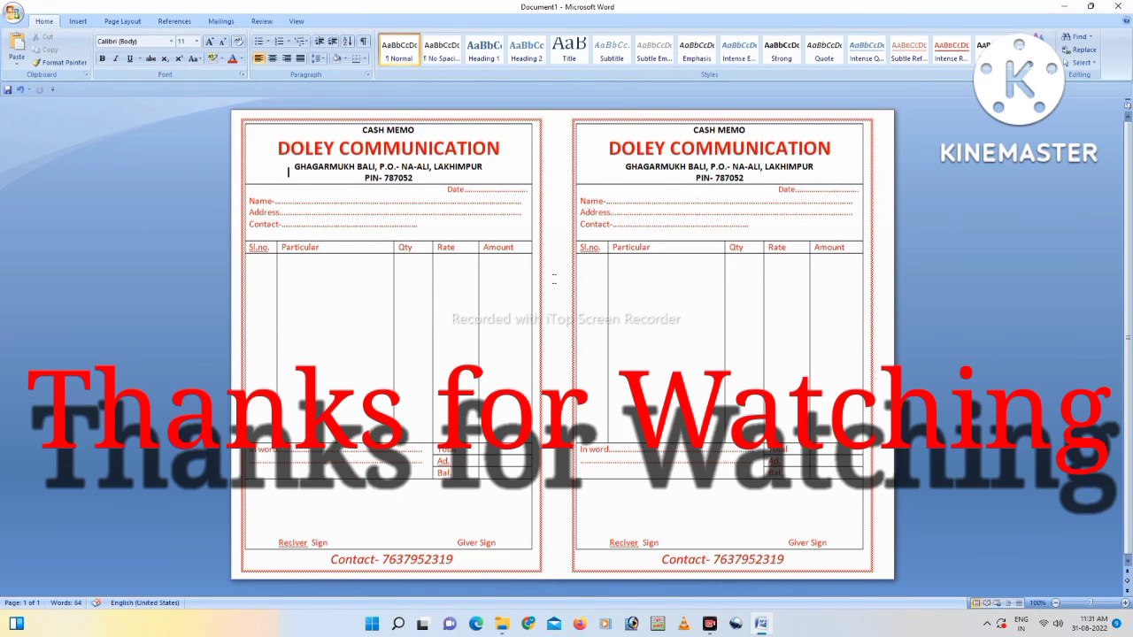
pyautogui.rightClick(353, 16)
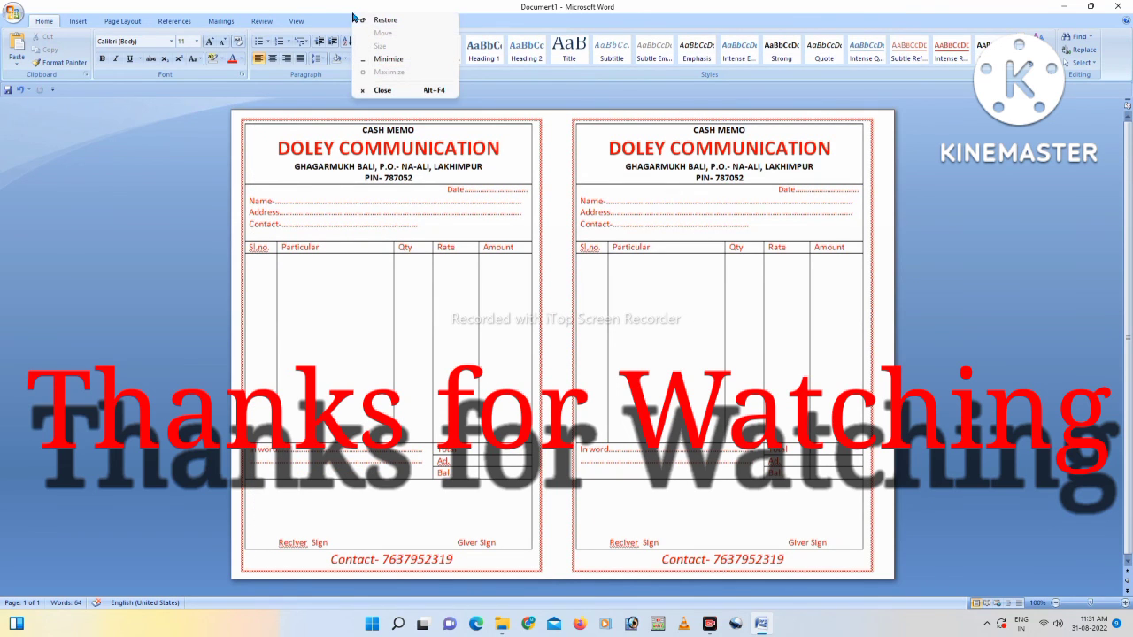